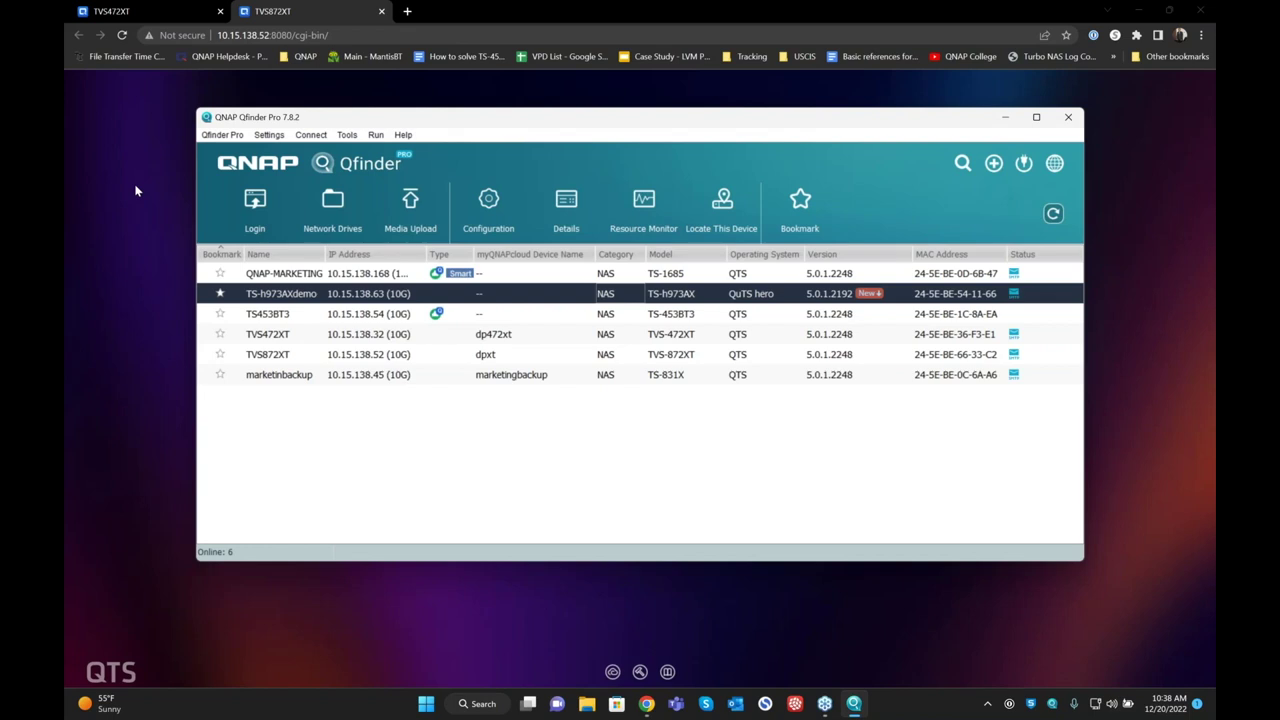
Open the TVS872XT login page from the device list and log in as QNAP with the account password.
{"action": "double_click", "coordinate": [293, 355]}
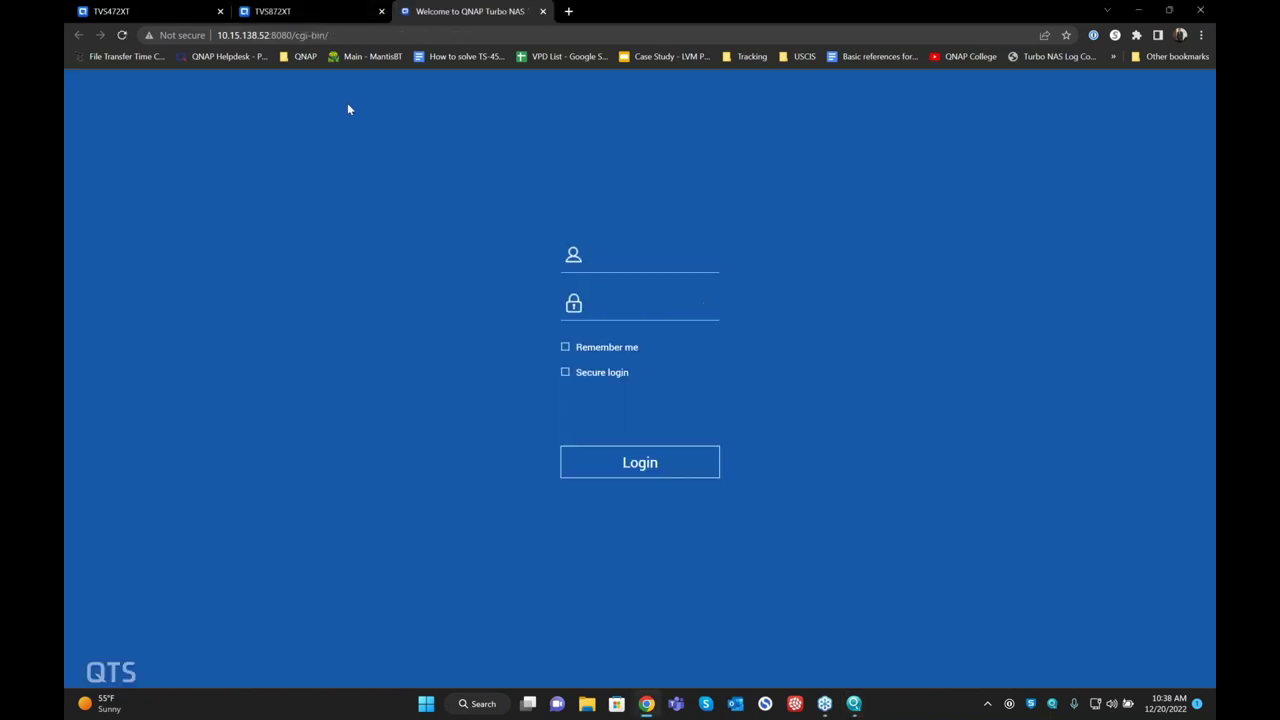
{"action": "type", "text": "QNAP"}
{"action": "key", "text": "Tab"}
{"action": "type", "text": "********"}
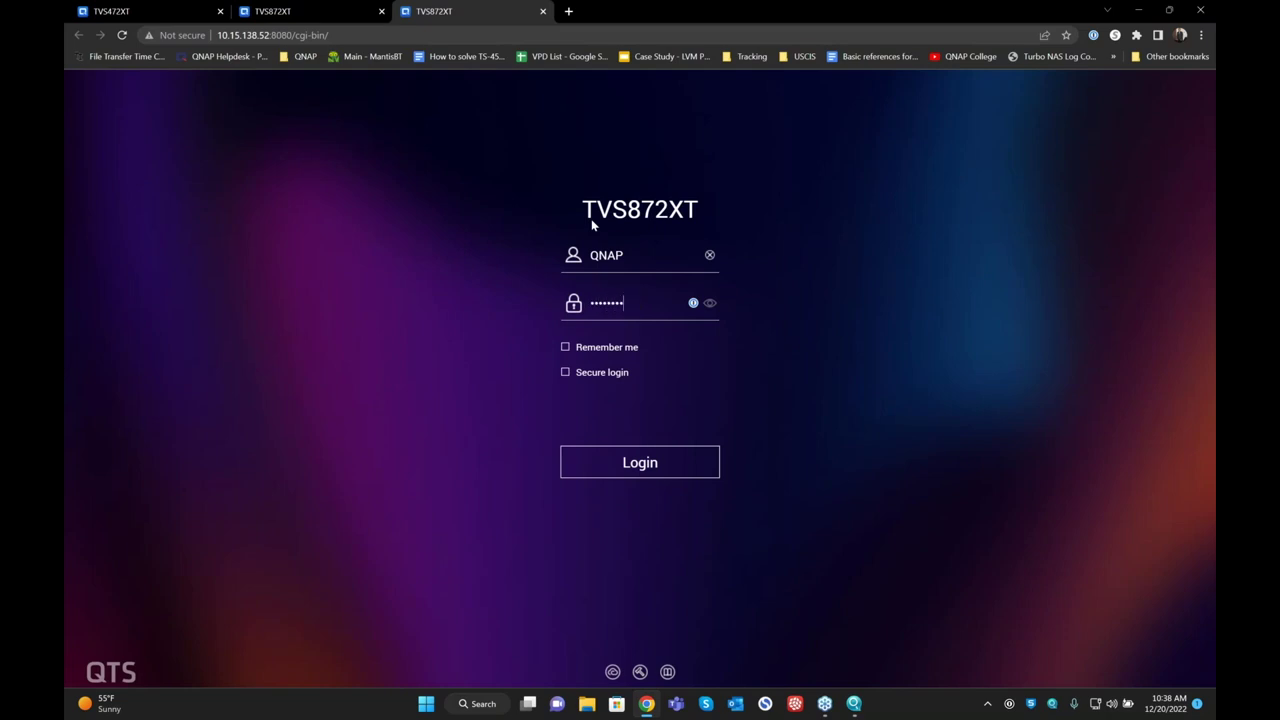
{"action": "key", "text": "Return"}
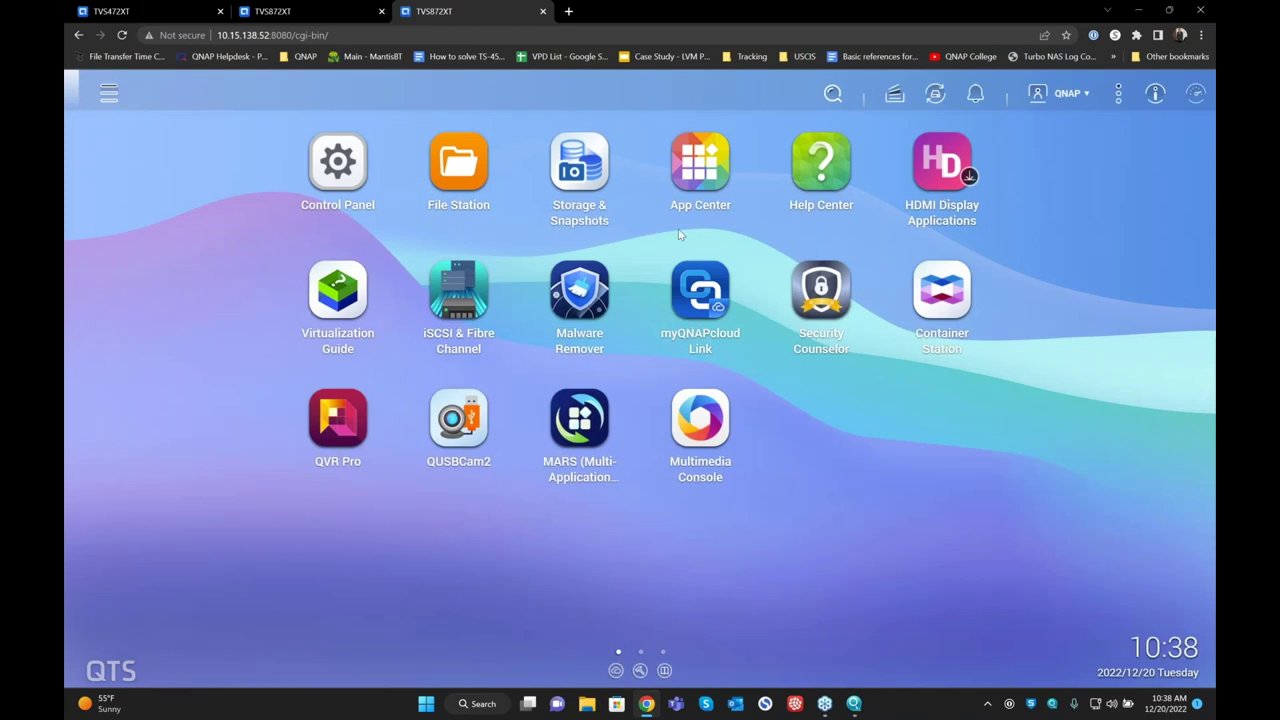
Search the App Center for MARS, open the app and maximize its window.
{"action": "left_click", "coordinate": [700, 175]}
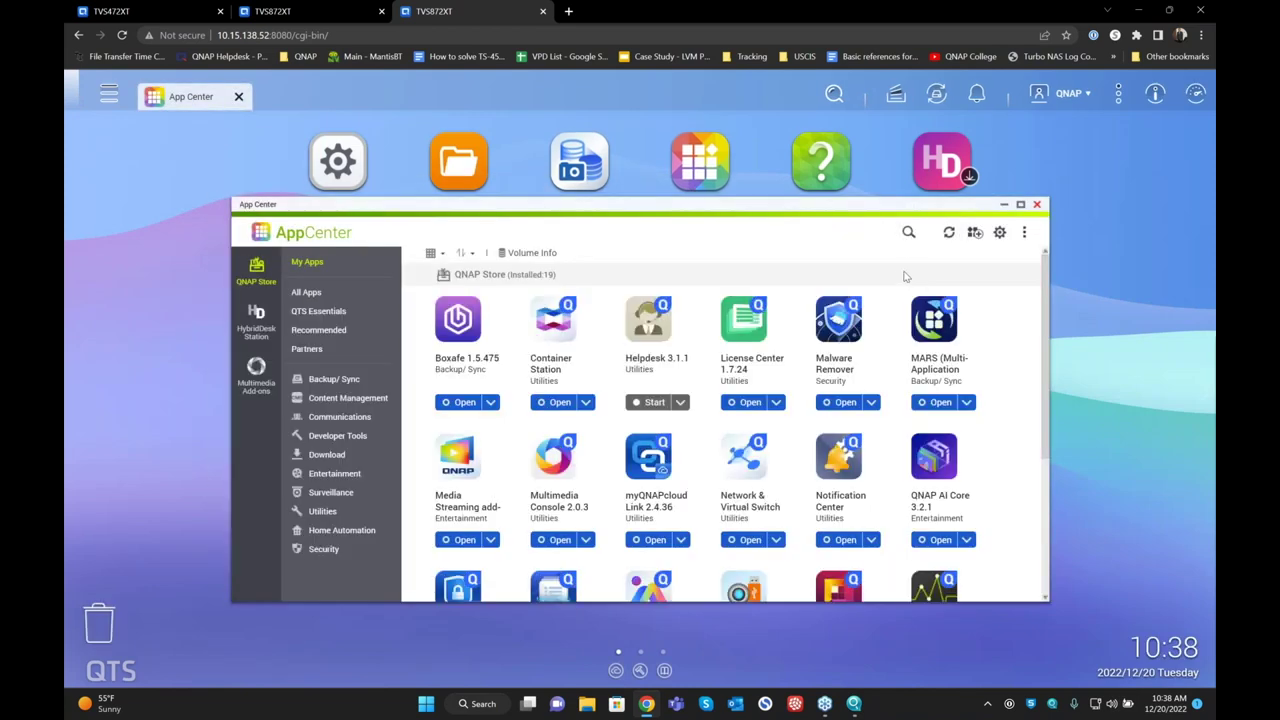
{"action": "left_click", "coordinate": [908, 232]}
{"action": "type", "text": "MARS"}
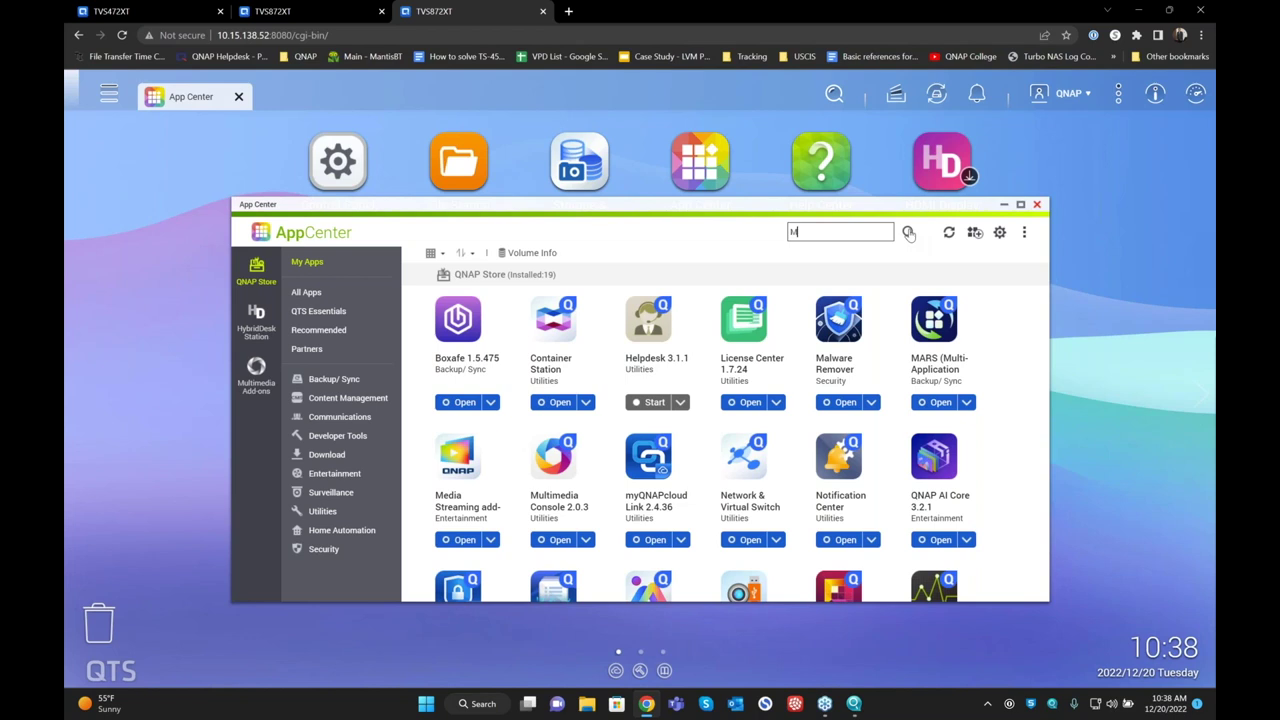
{"action": "left_click", "coordinate": [908, 232]}
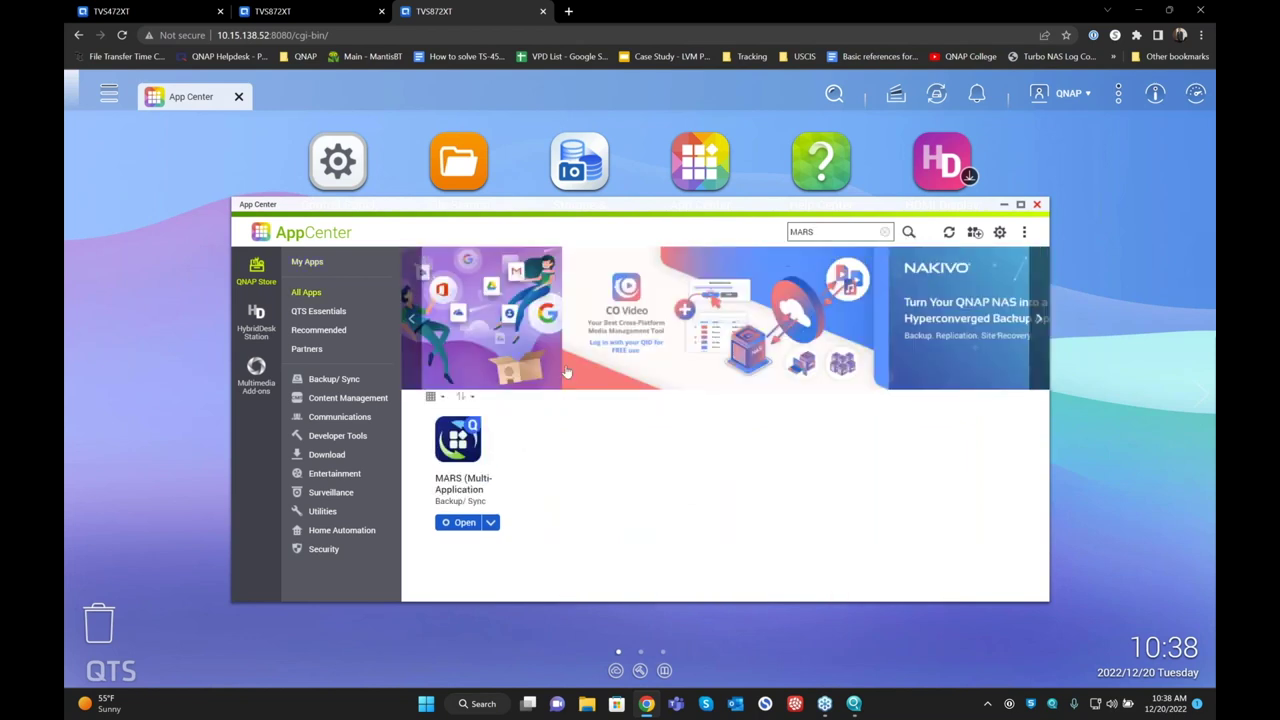
{"action": "left_click", "coordinate": [465, 522]}
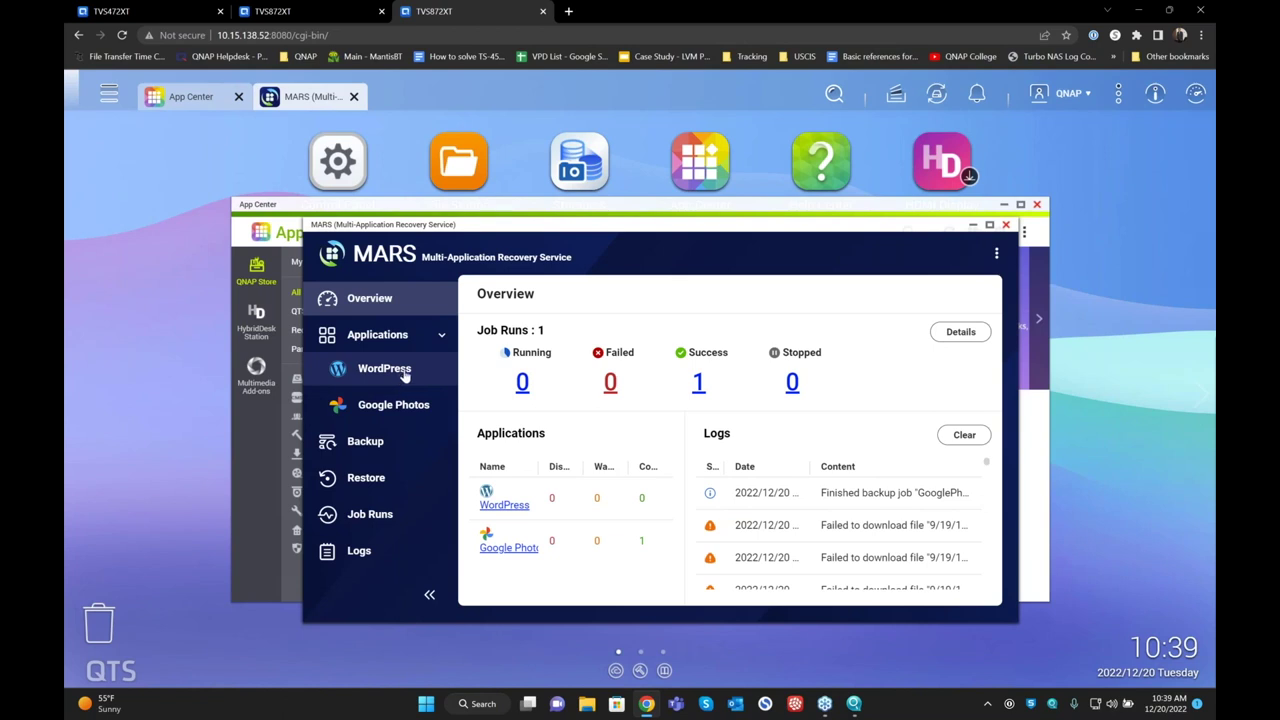
{"action": "left_click", "coordinate": [989, 226]}
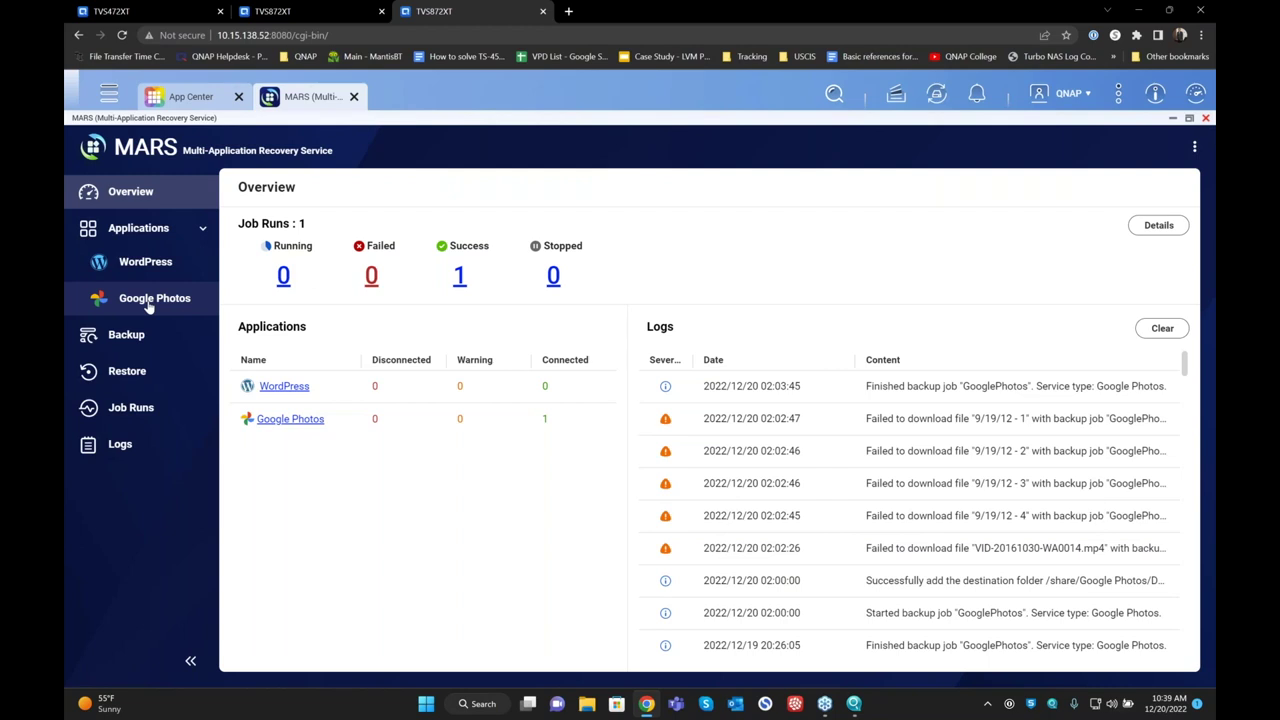
Examine the Google Photos backup entries in the MARS overview logs.
{"action": "scroll", "coordinate": [886, 428], "scroll_direction": "down", "scroll_amount": 2}
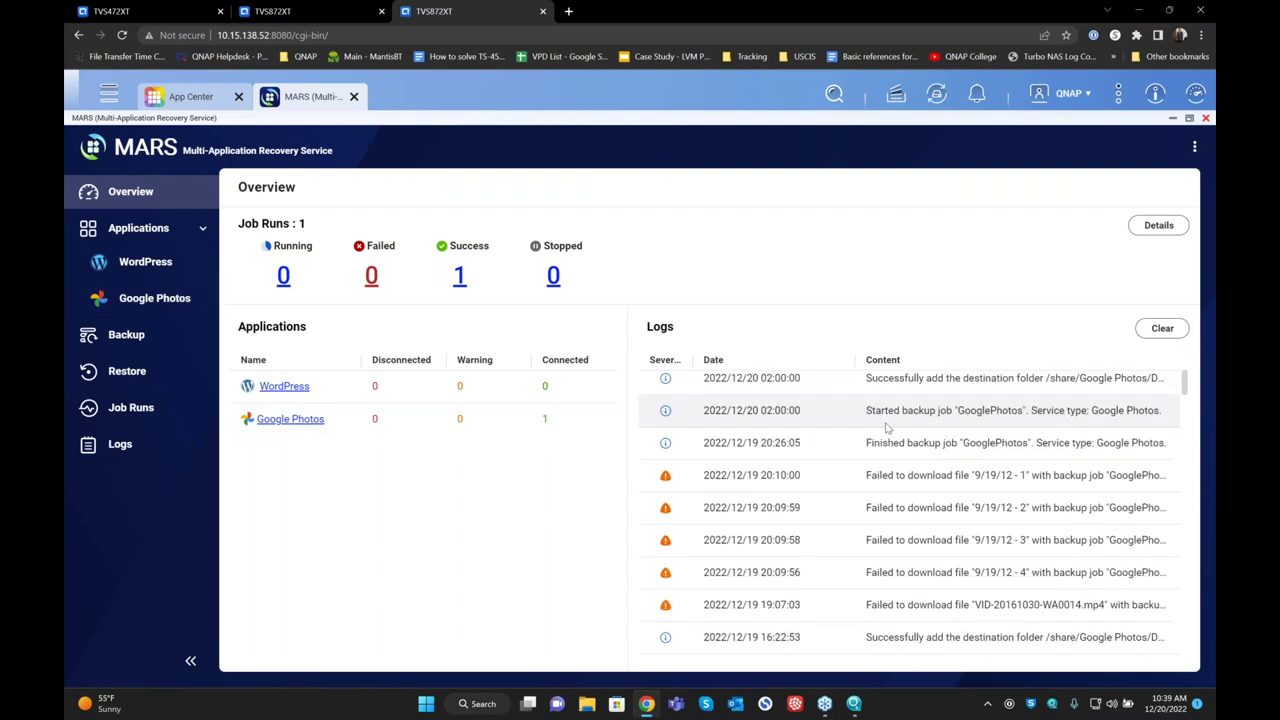
{"action": "scroll", "coordinate": [886, 428], "scroll_direction": "down", "scroll_amount": 3}
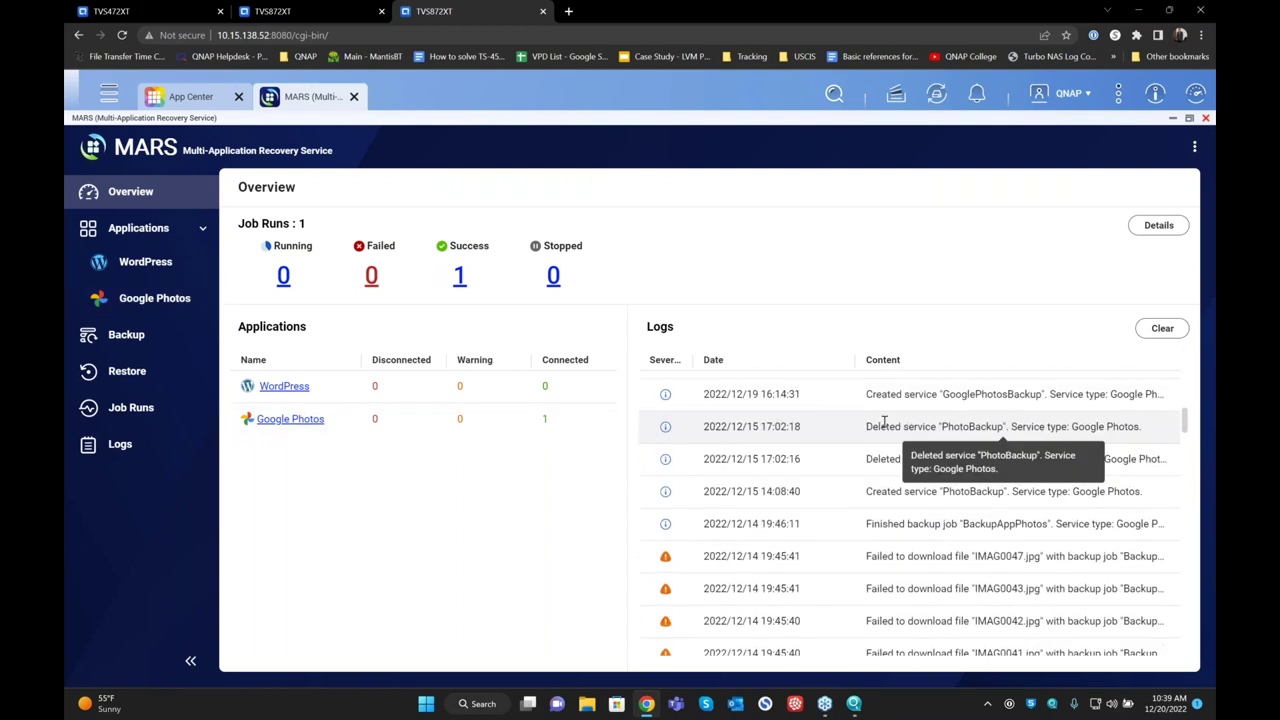
{"action": "scroll", "coordinate": [884, 421], "scroll_direction": "up", "scroll_amount": 2}
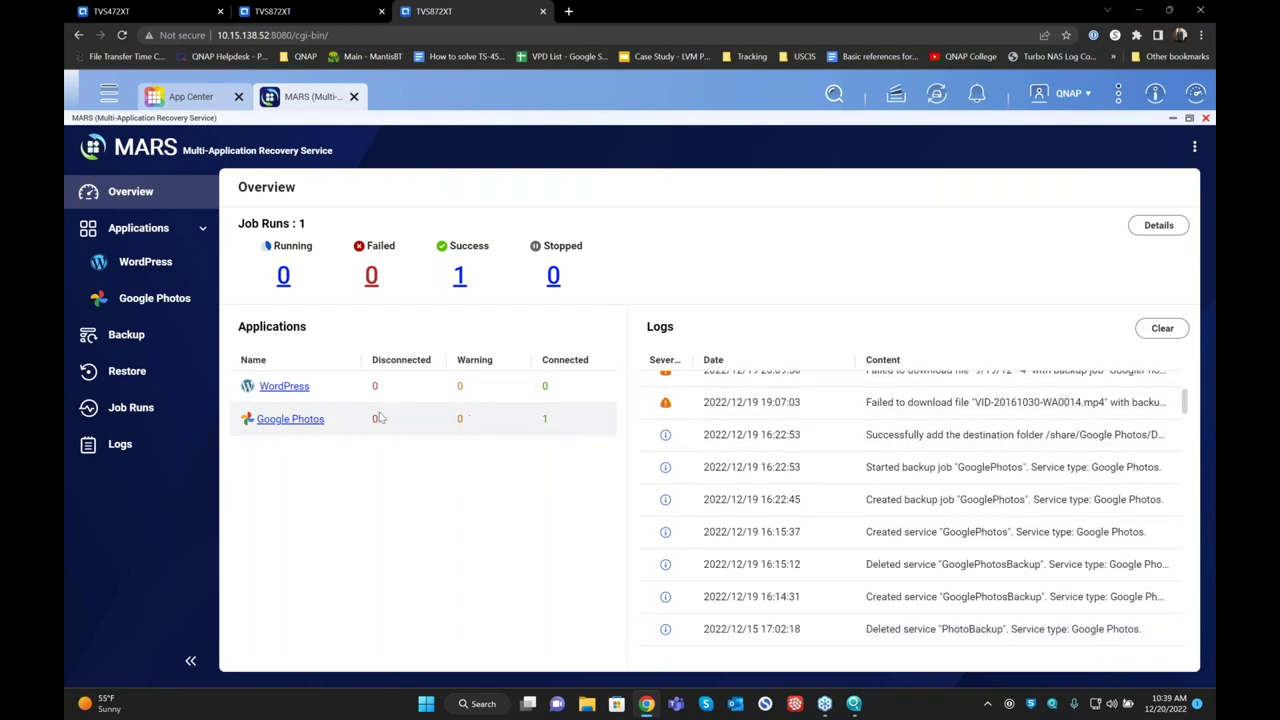
{"action": "scroll", "coordinate": [837, 455], "scroll_direction": "down", "scroll_amount": 5}
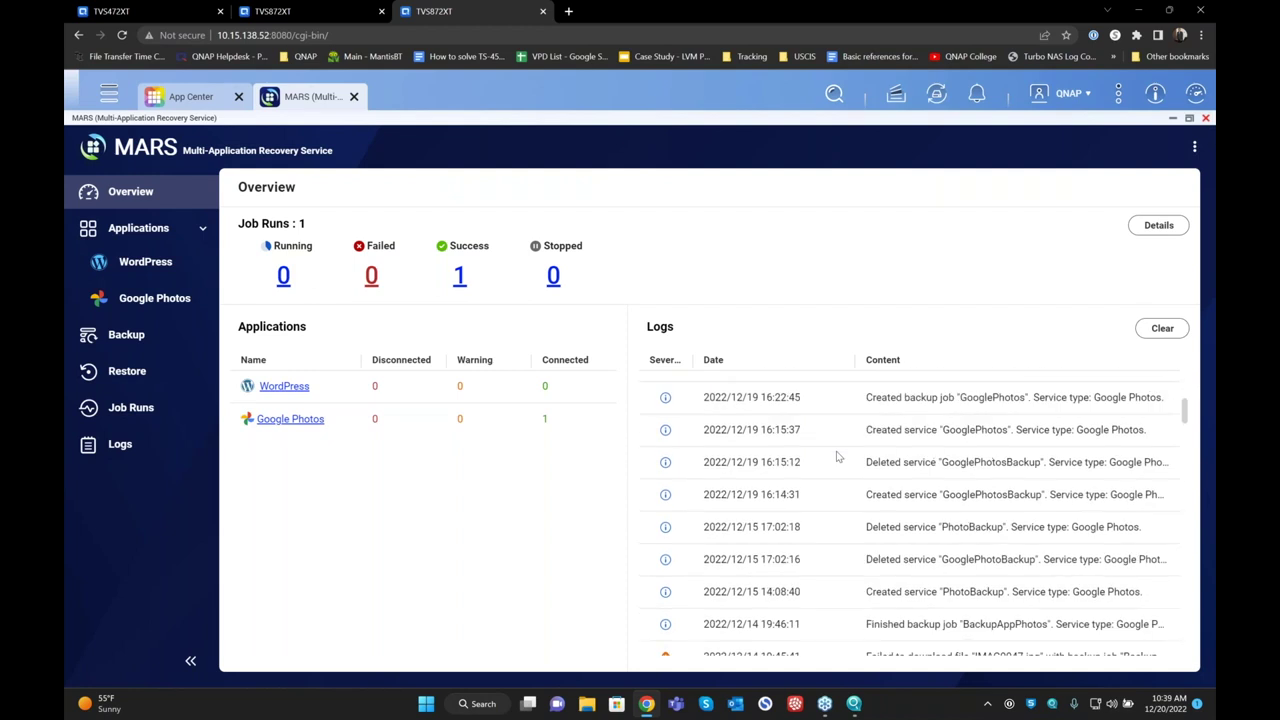
{"action": "scroll", "coordinate": [837, 461], "scroll_direction": "down", "scroll_amount": 5}
{"action": "scroll", "coordinate": [836, 460], "scroll_direction": "up", "scroll_amount": 8}
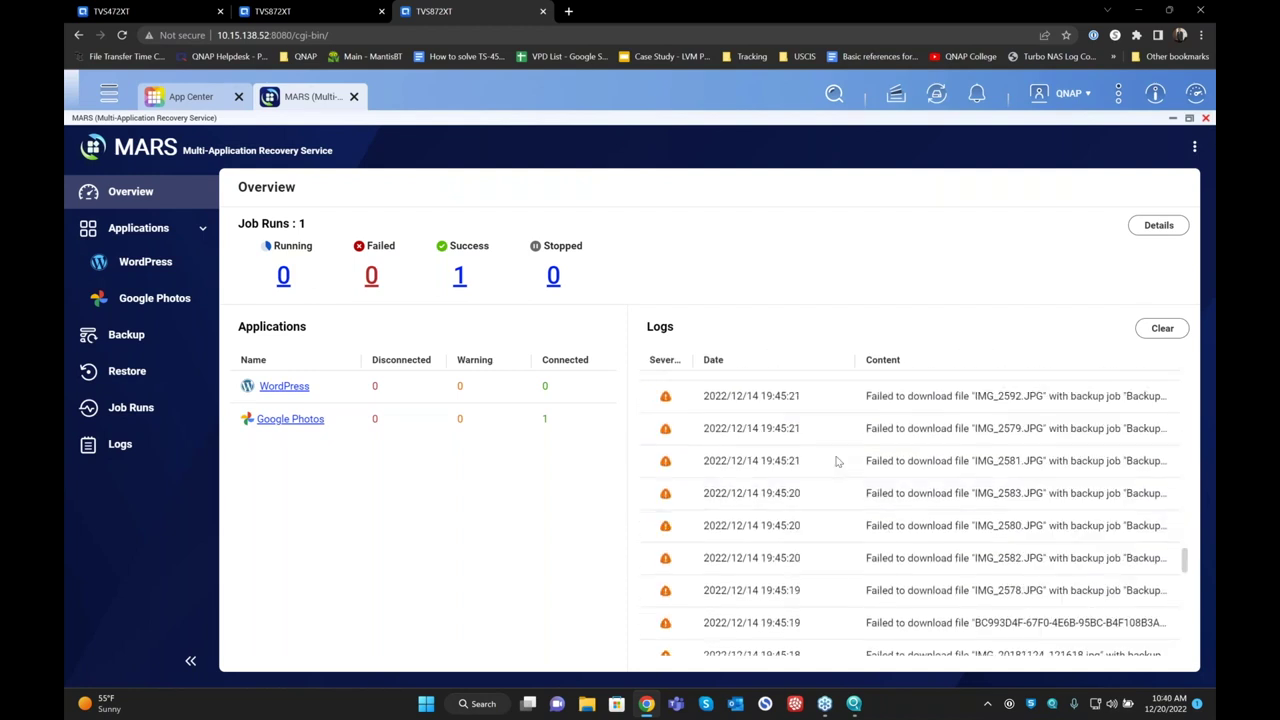
{"action": "scroll", "coordinate": [836, 460], "scroll_direction": "up", "scroll_amount": 6}
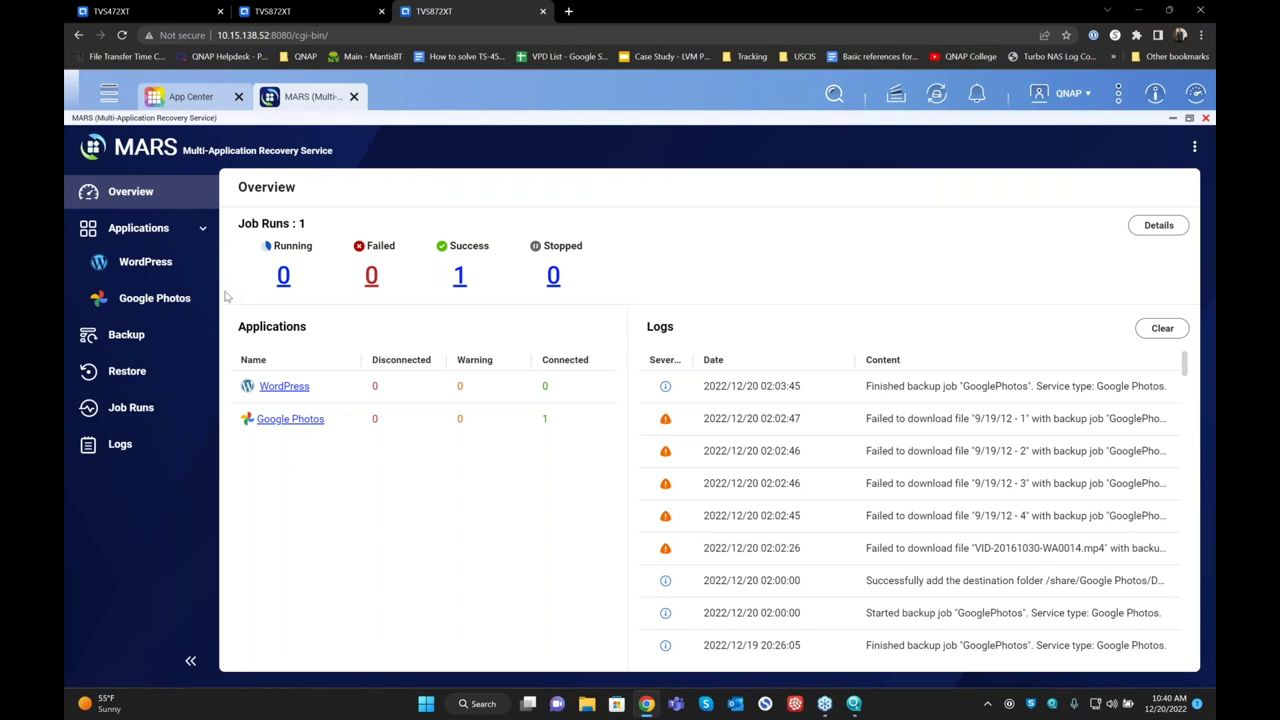
Start adding a Google Photos service in MARS and name it OfficeGoogleAccount.
{"action": "left_click", "coordinate": [174, 298]}
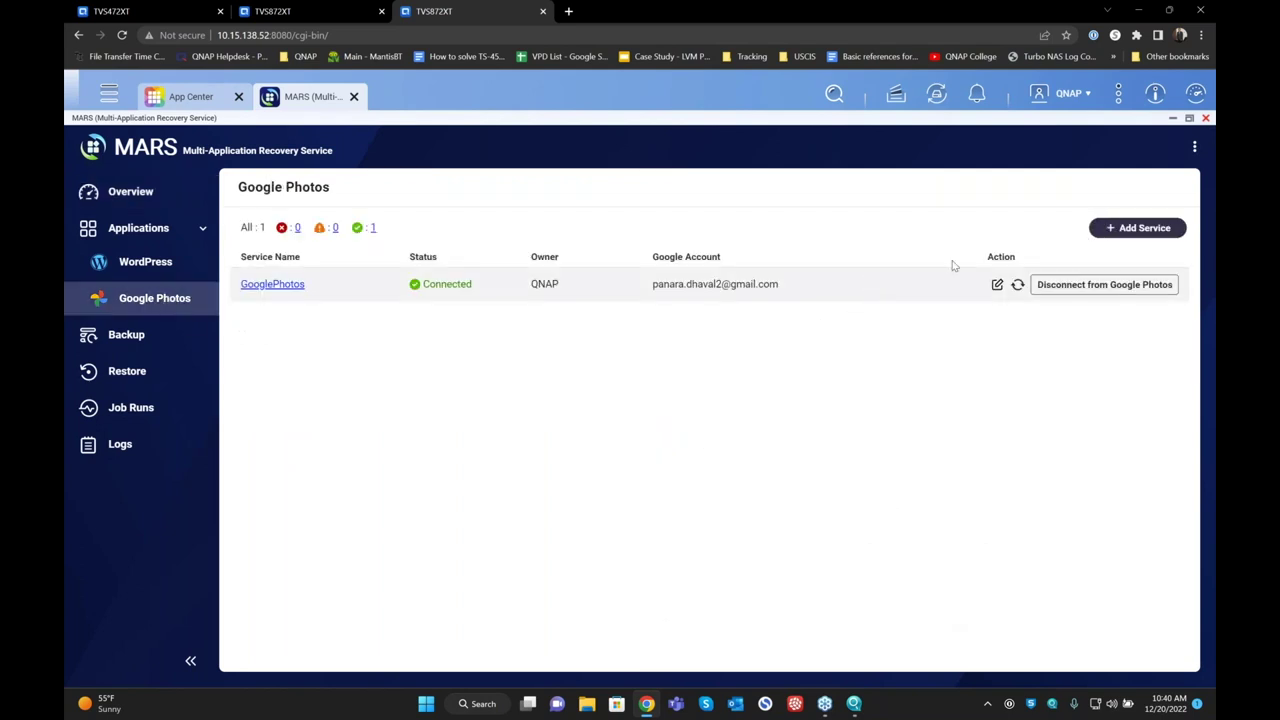
{"action": "left_click", "coordinate": [1125, 229]}
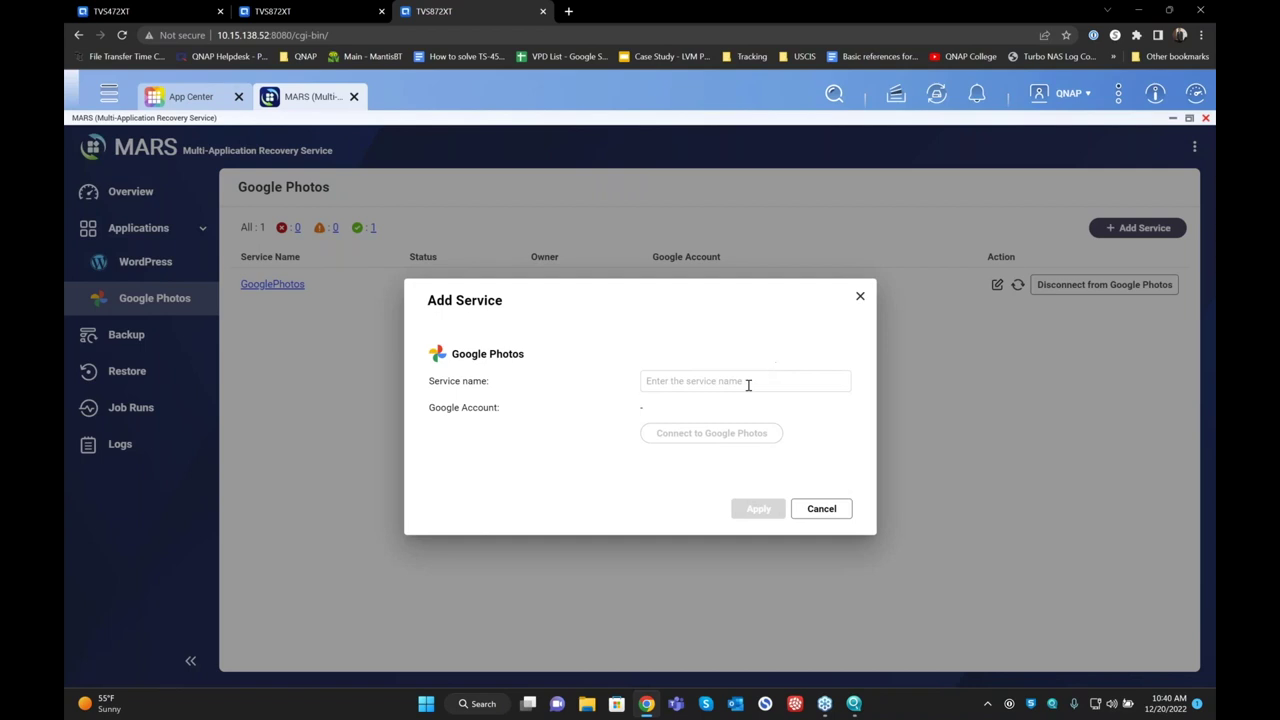
{"action": "type", "text": "OfficeGoog"}
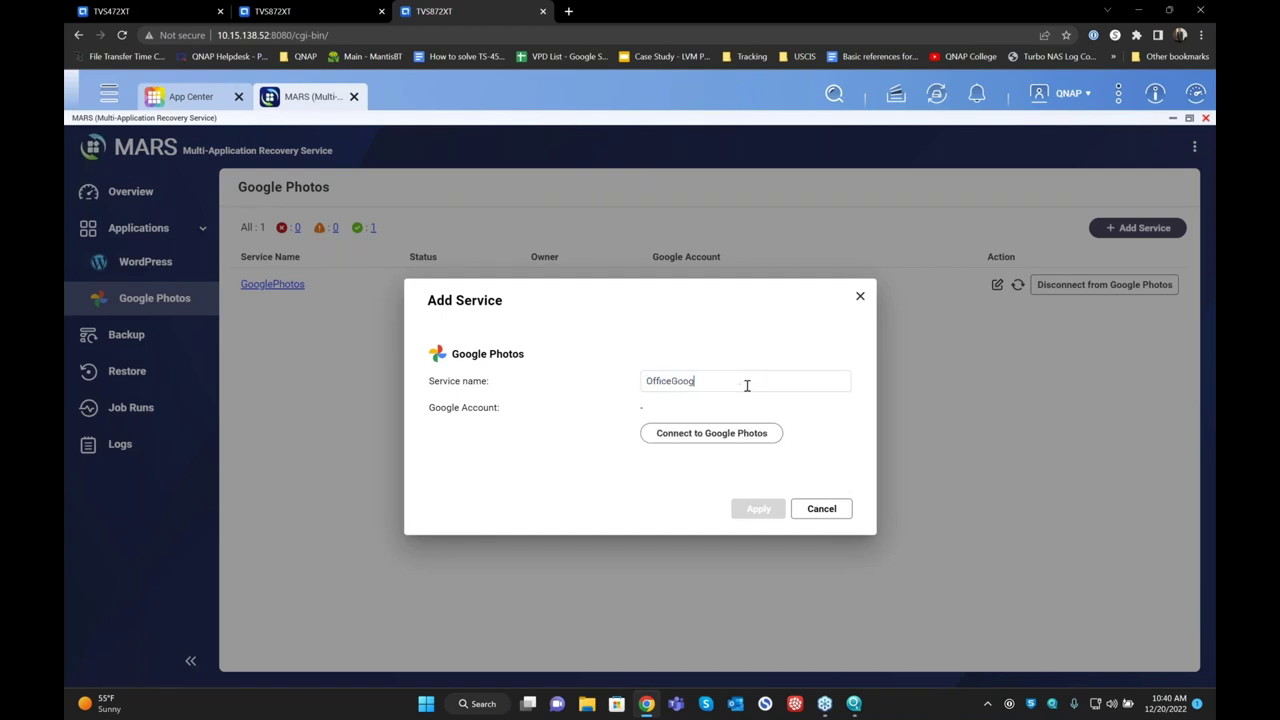
{"action": "type", "text": "leCou"}
{"action": "key", "text": "BackSpace"}
{"action": "type", "text": "count"}
{"action": "key", "text": "BackSpace"}
{"action": "key", "text": "BackSpace"}
{"action": "key", "text": "BackSpace"}
{"action": "type", "text": "nt"}
Connect the service to the office Google account, allow MARS access, apply it and dismiss the 1Password save offer.
{"action": "left_click", "coordinate": [734, 433]}
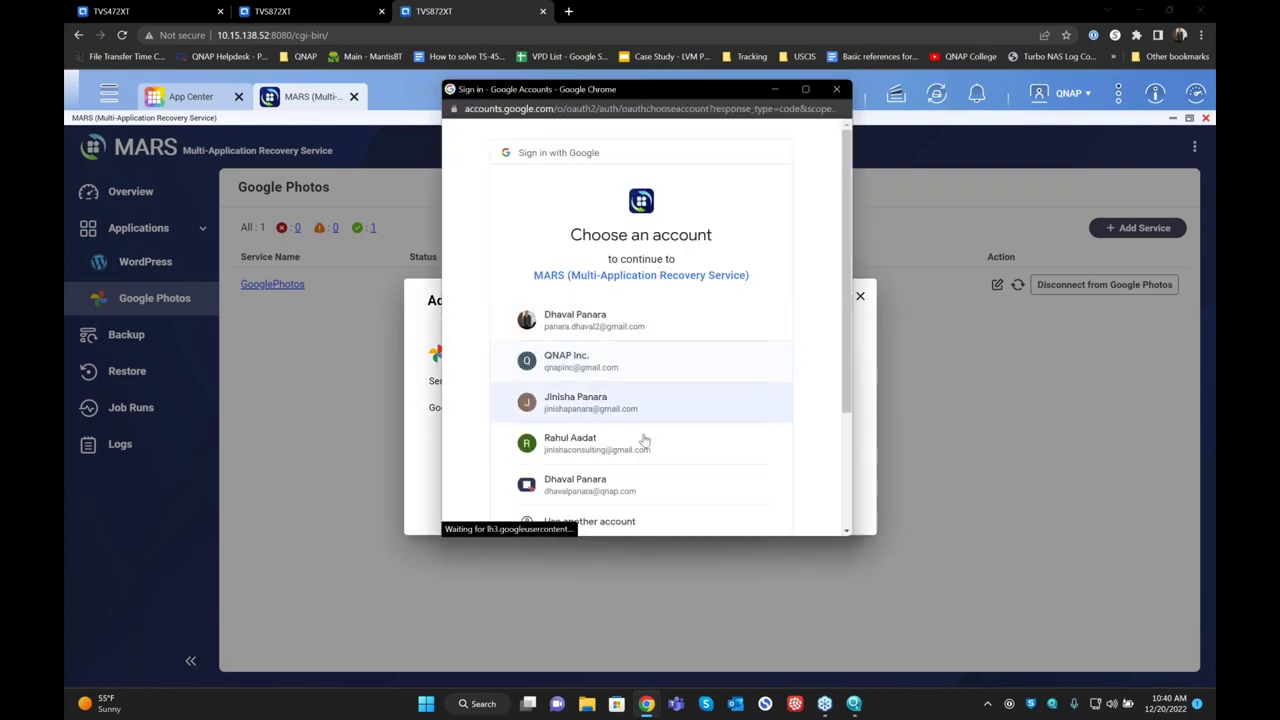
{"action": "left_click", "coordinate": [627, 490]}
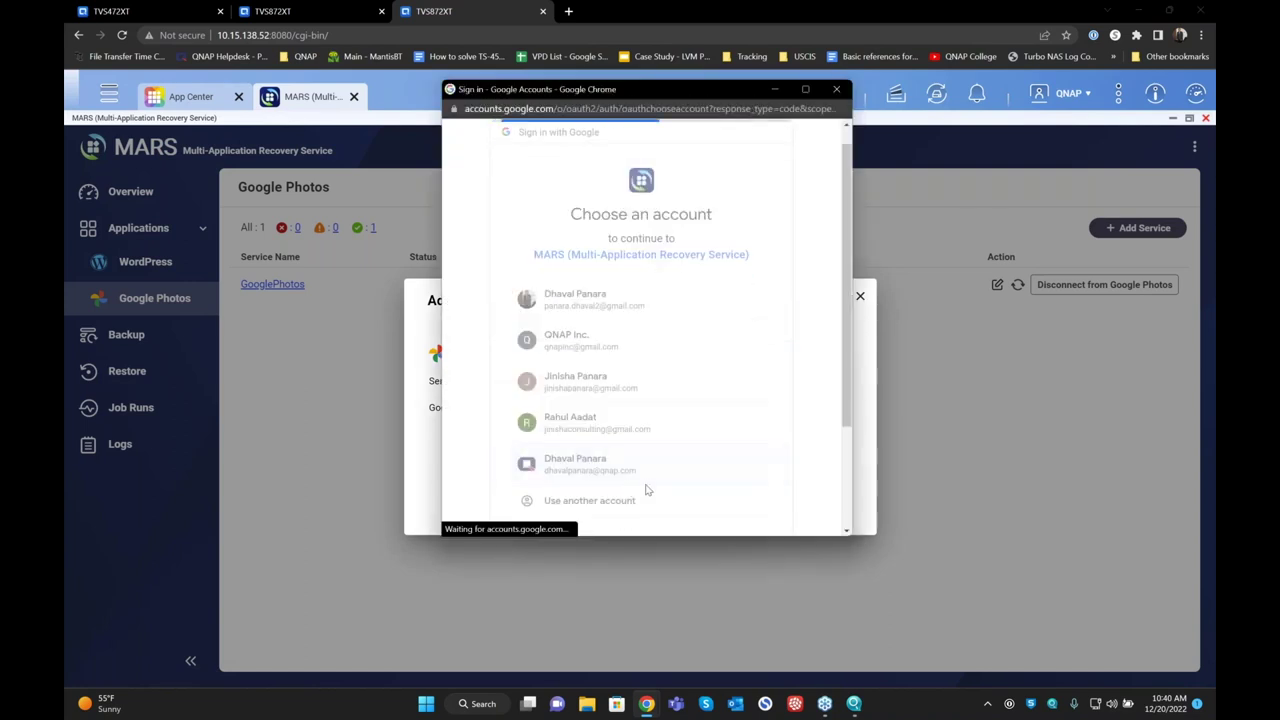
{"action": "scroll", "coordinate": [711, 451], "scroll_direction": "down", "scroll_amount": 3}
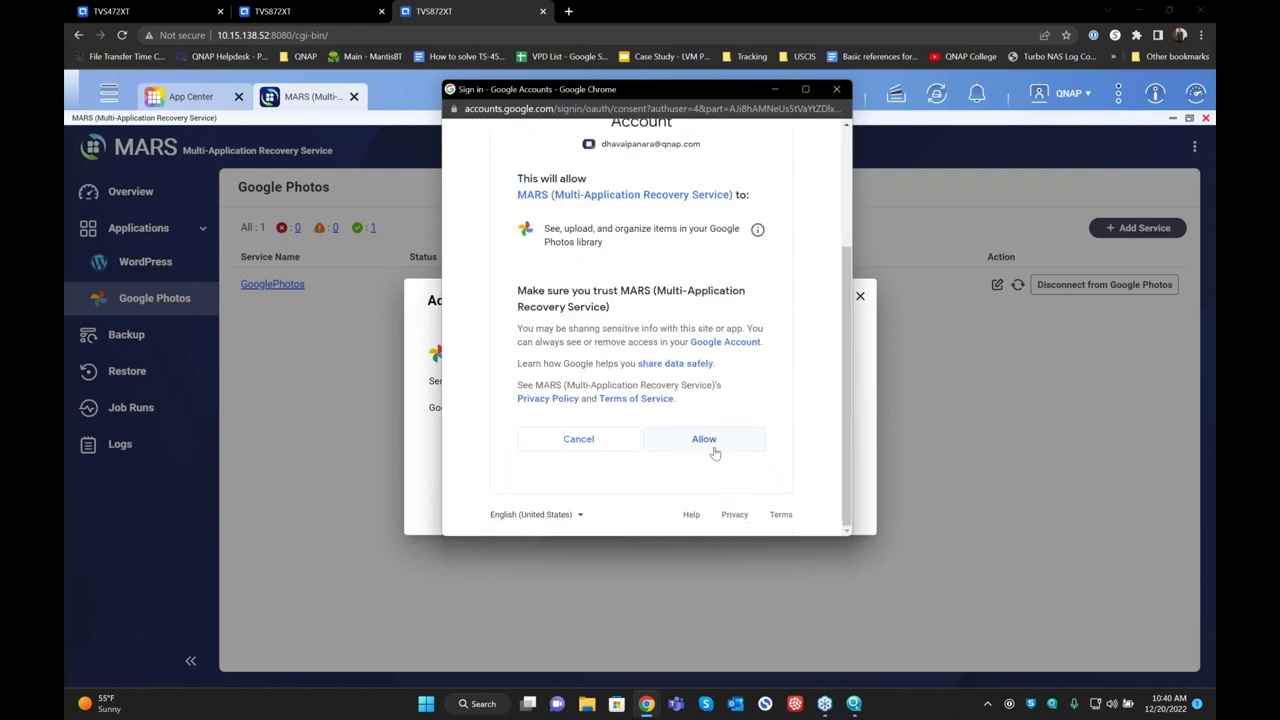
{"action": "left_click", "coordinate": [708, 446]}
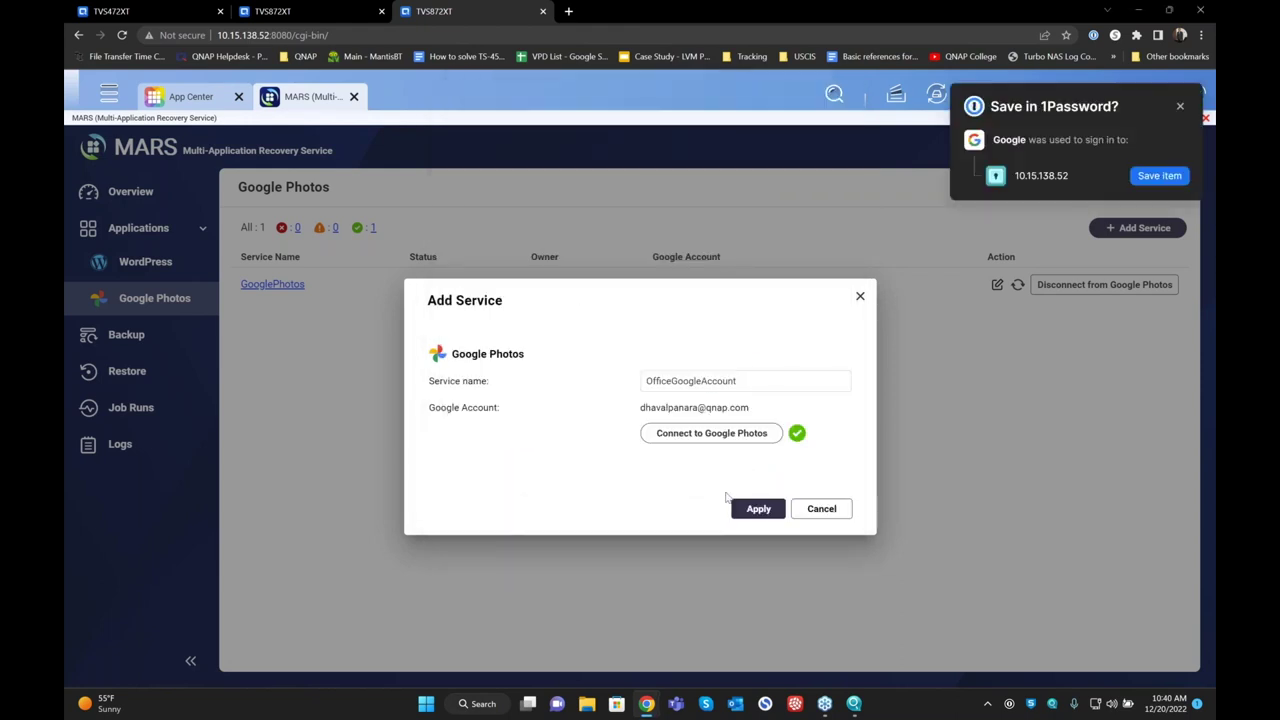
{"action": "left_click", "coordinate": [757, 510]}
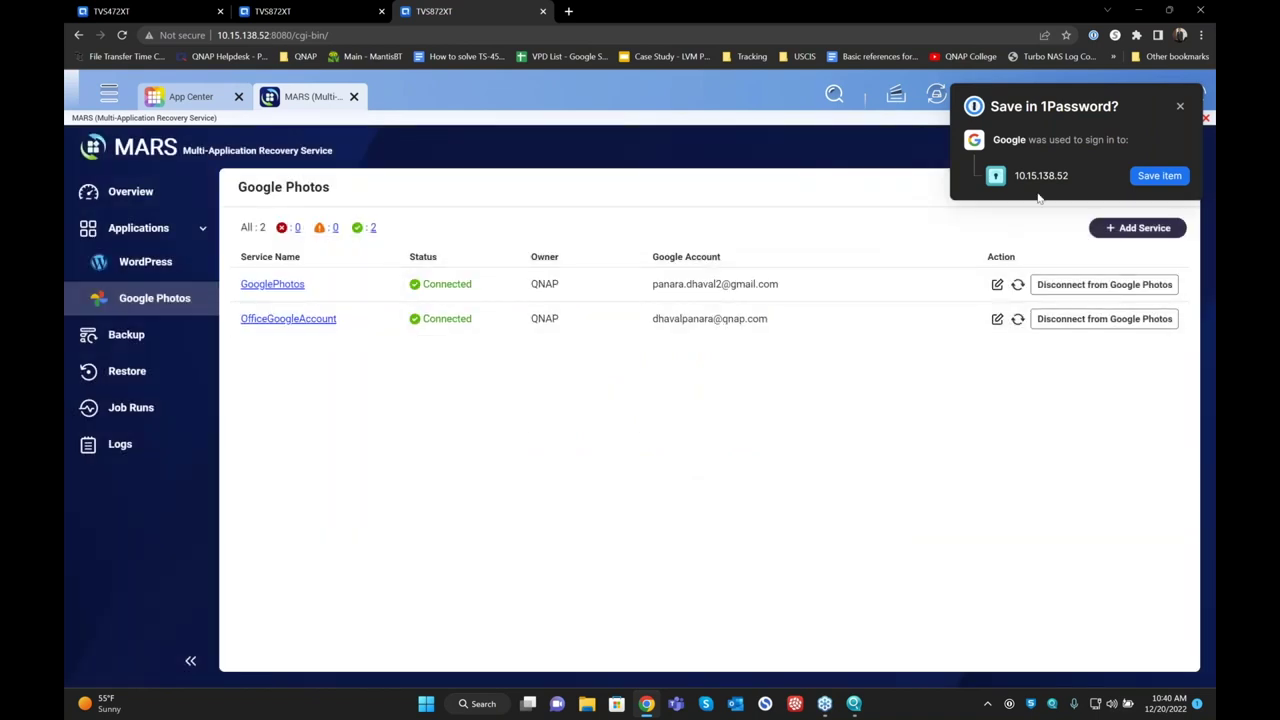
{"action": "left_click", "coordinate": [1179, 106]}
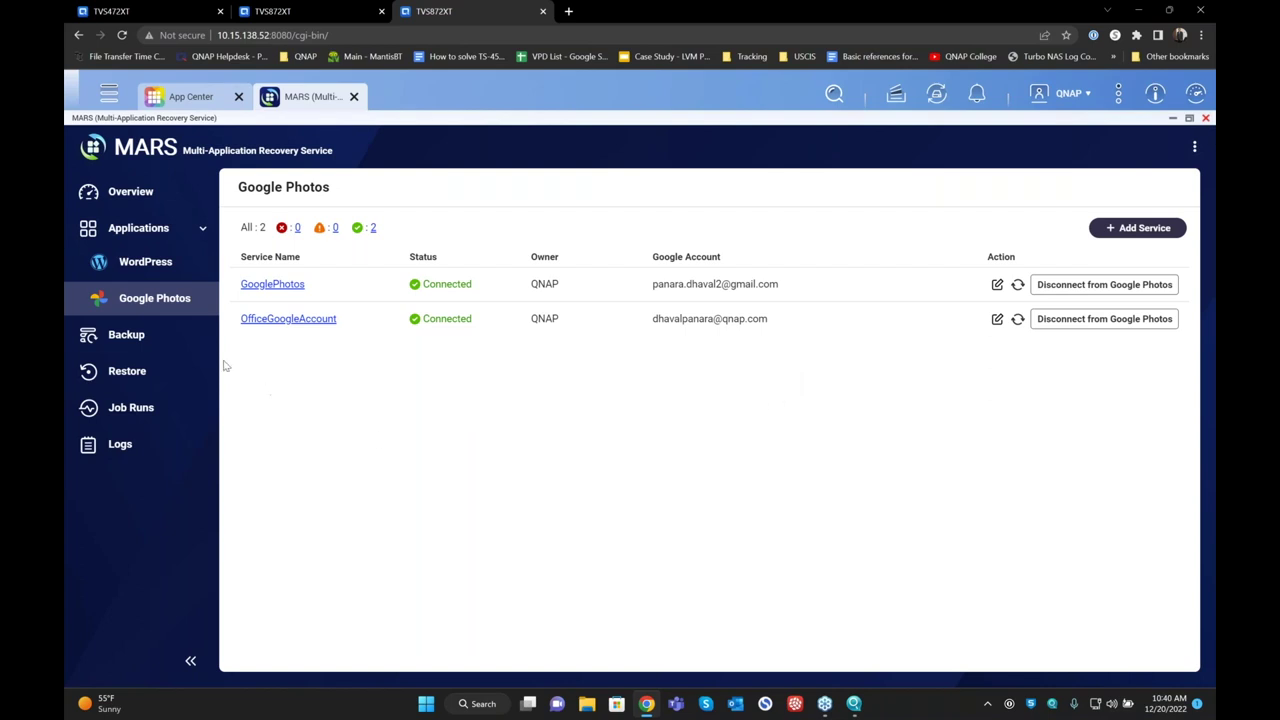
Create a backup job with service type Google Photos and name it GooglePhotosMigration.
{"action": "left_click", "coordinate": [171, 346]}
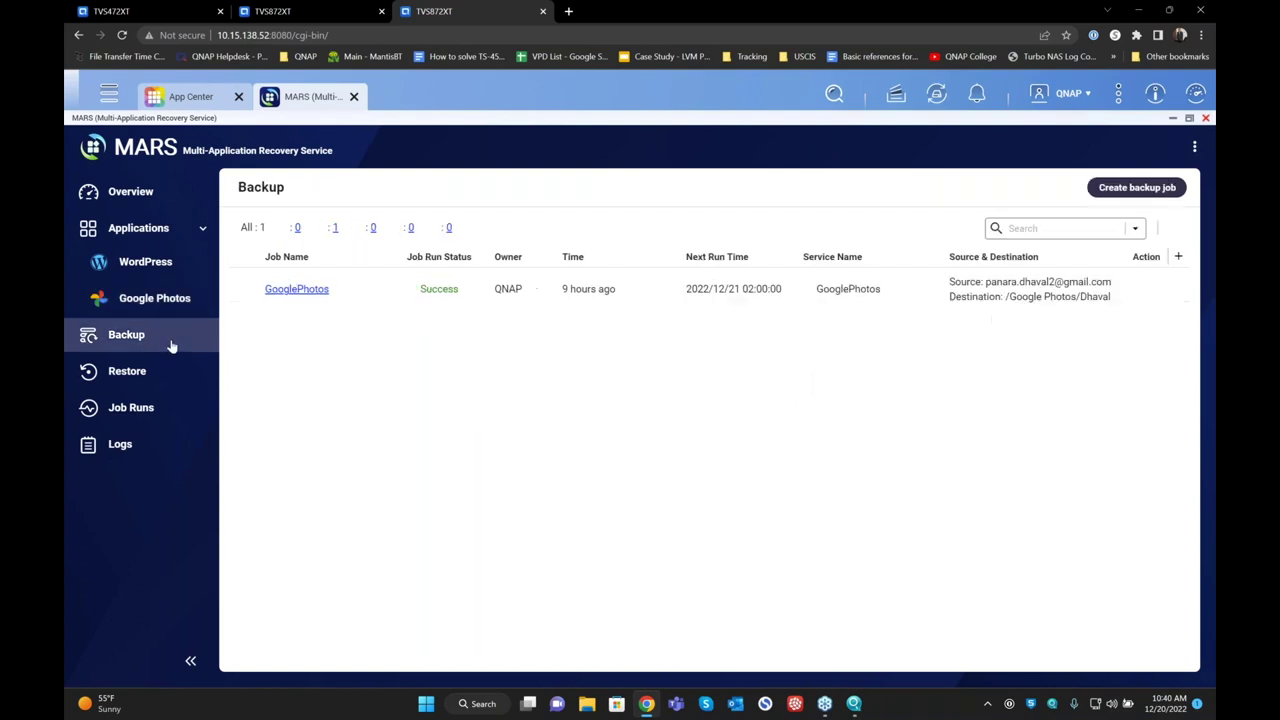
{"action": "left_click", "coordinate": [1114, 190]}
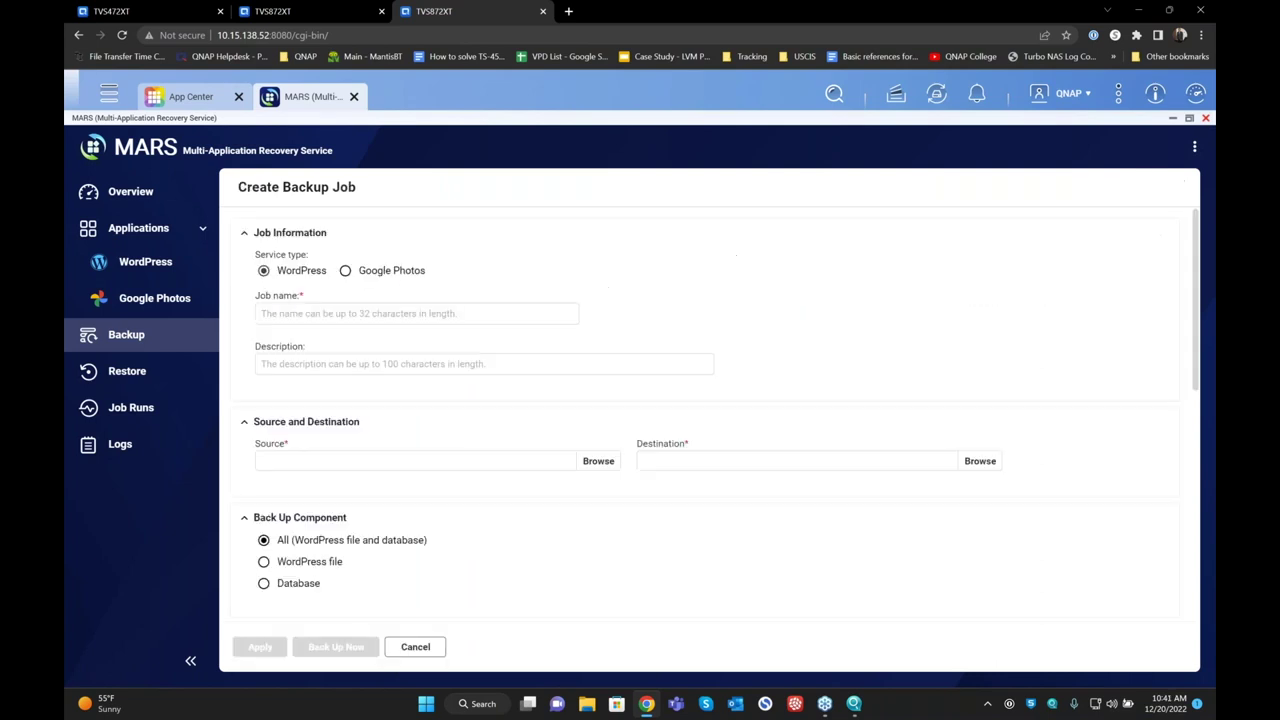
{"action": "left_click", "coordinate": [434, 312]}
{"action": "left_click", "coordinate": [345, 272]}
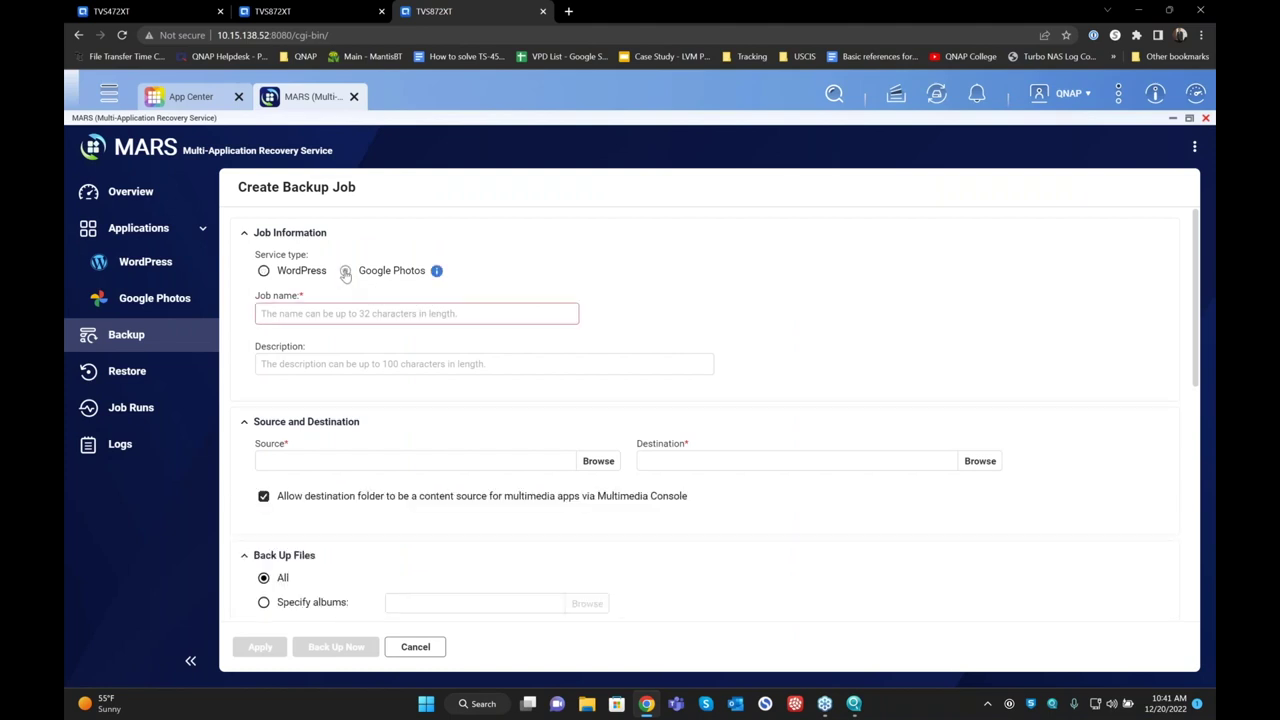
{"action": "left_click", "coordinate": [361, 318]}
{"action": "type", "text": "Go"}
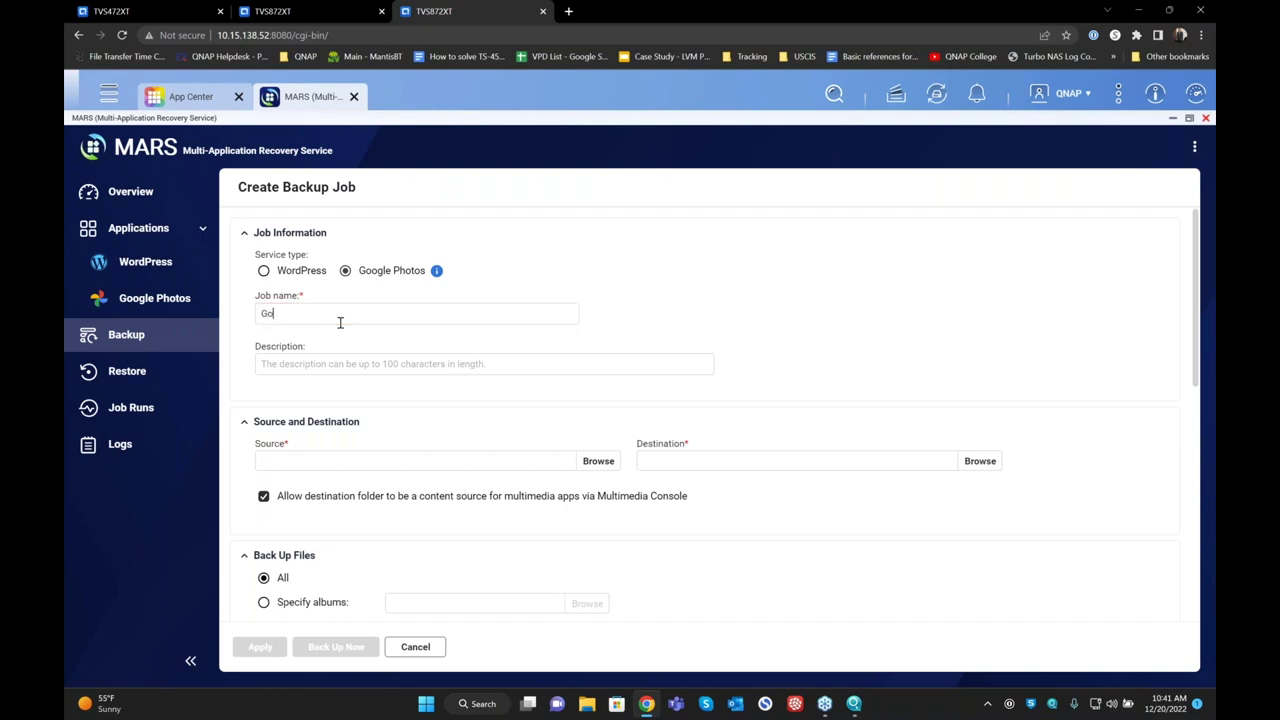
{"action": "type", "text": "oeglePhotosMigration"}
{"action": "left_click", "coordinate": [325, 358]}
Select OfficeGoogleAccount as the backup source and expand the TVS872XT folder tree for choosing the destination.
{"action": "left_click", "coordinate": [598, 461]}
{"action": "left_click", "coordinate": [396, 348]}
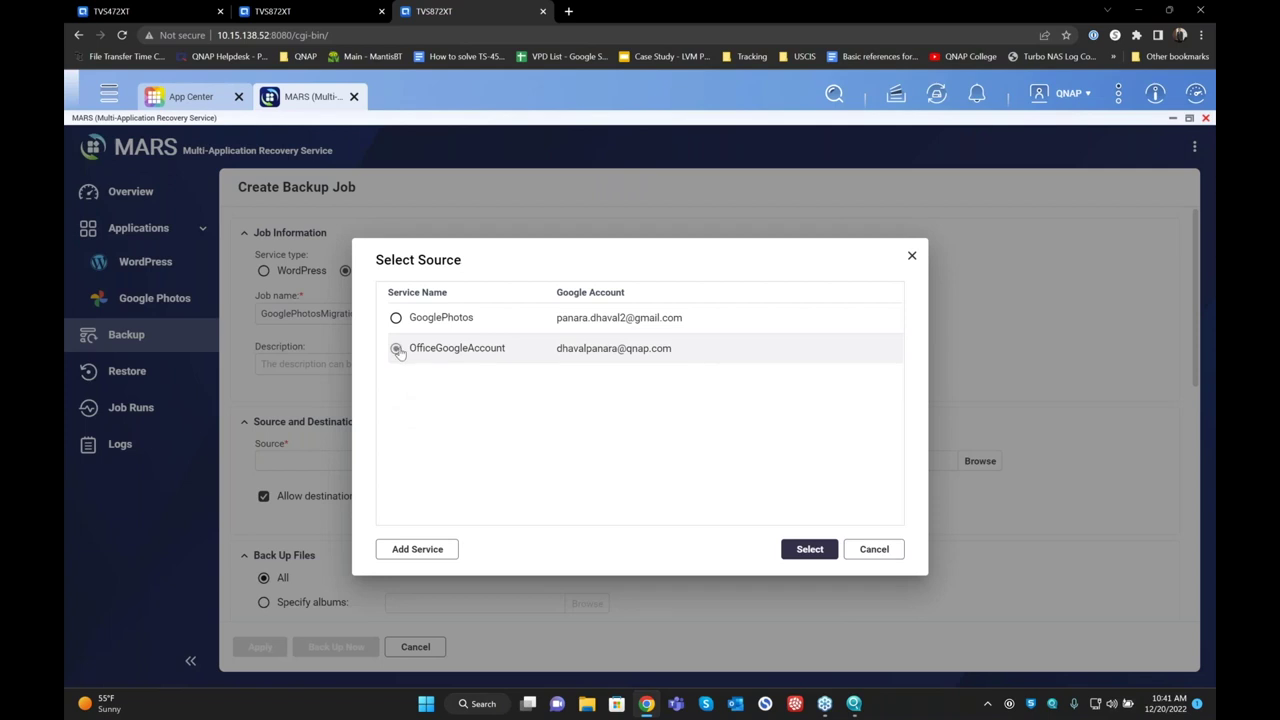
{"action": "left_click", "coordinate": [809, 549]}
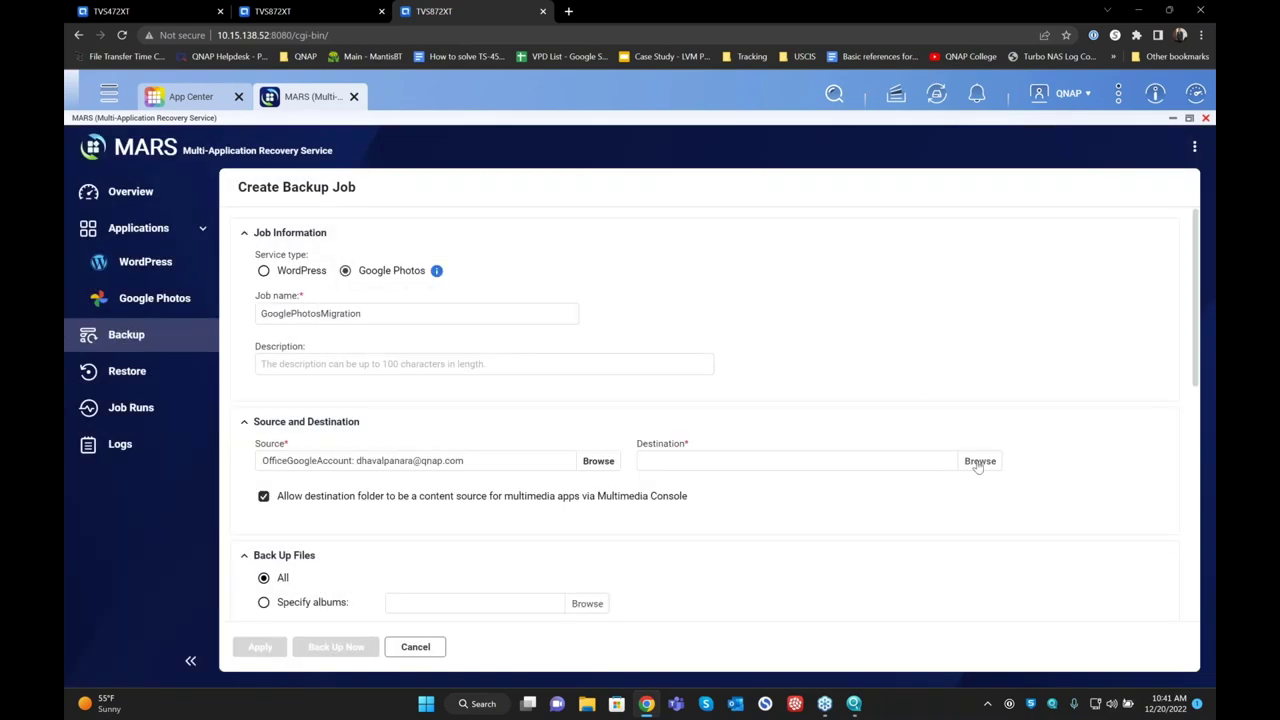
{"action": "left_click", "coordinate": [979, 461]}
{"action": "left_click", "coordinate": [399, 294]}
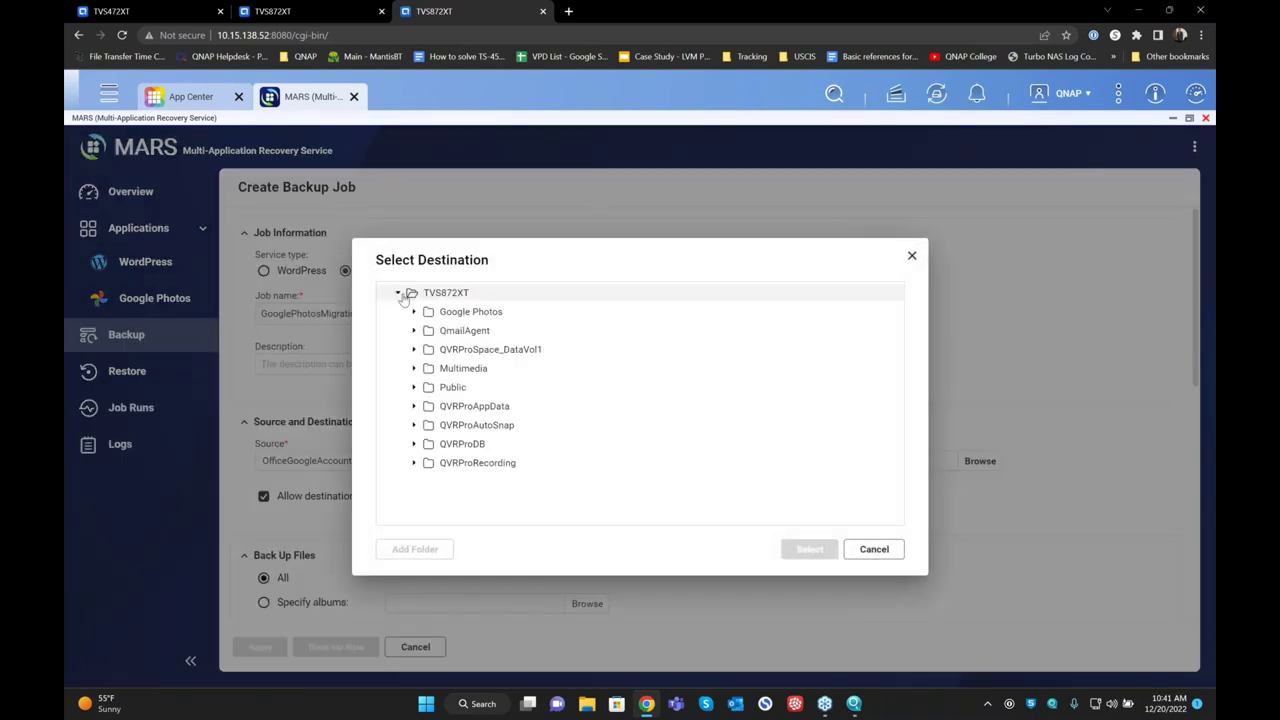
{"action": "left_click", "coordinate": [414, 387]}
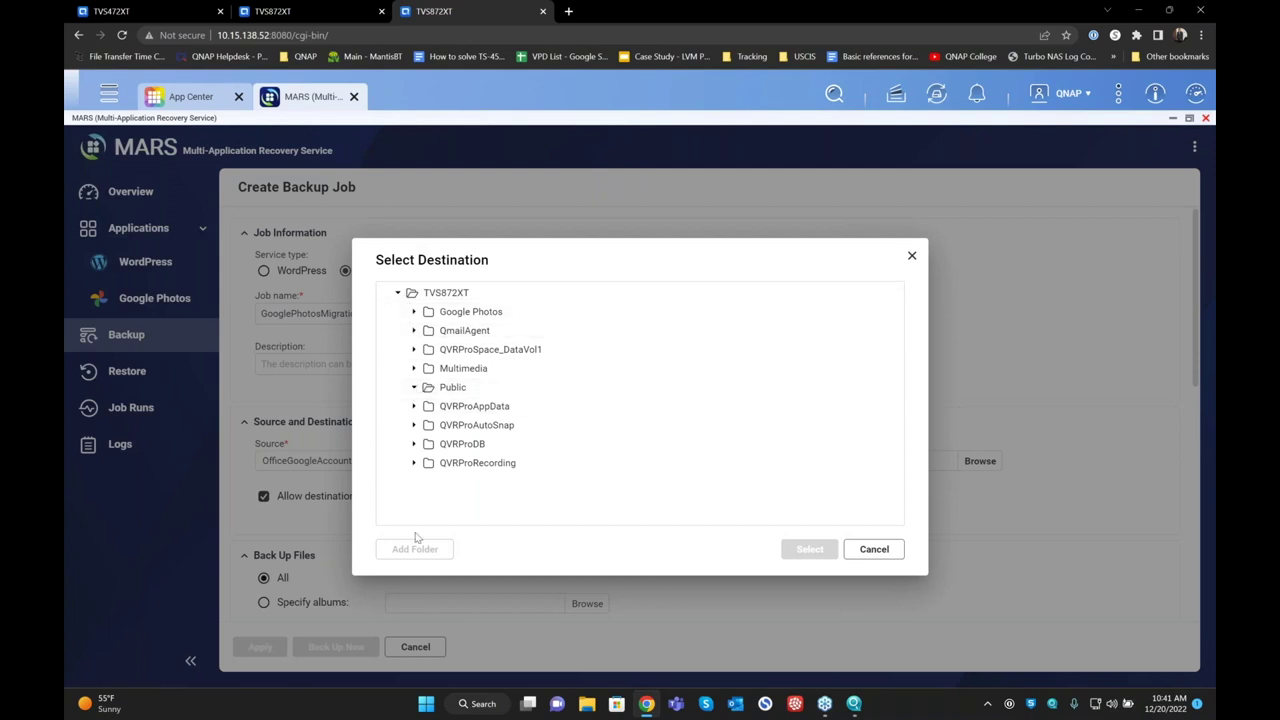
{"action": "left_click", "coordinate": [451, 389]}
{"action": "left_click", "coordinate": [431, 399]}
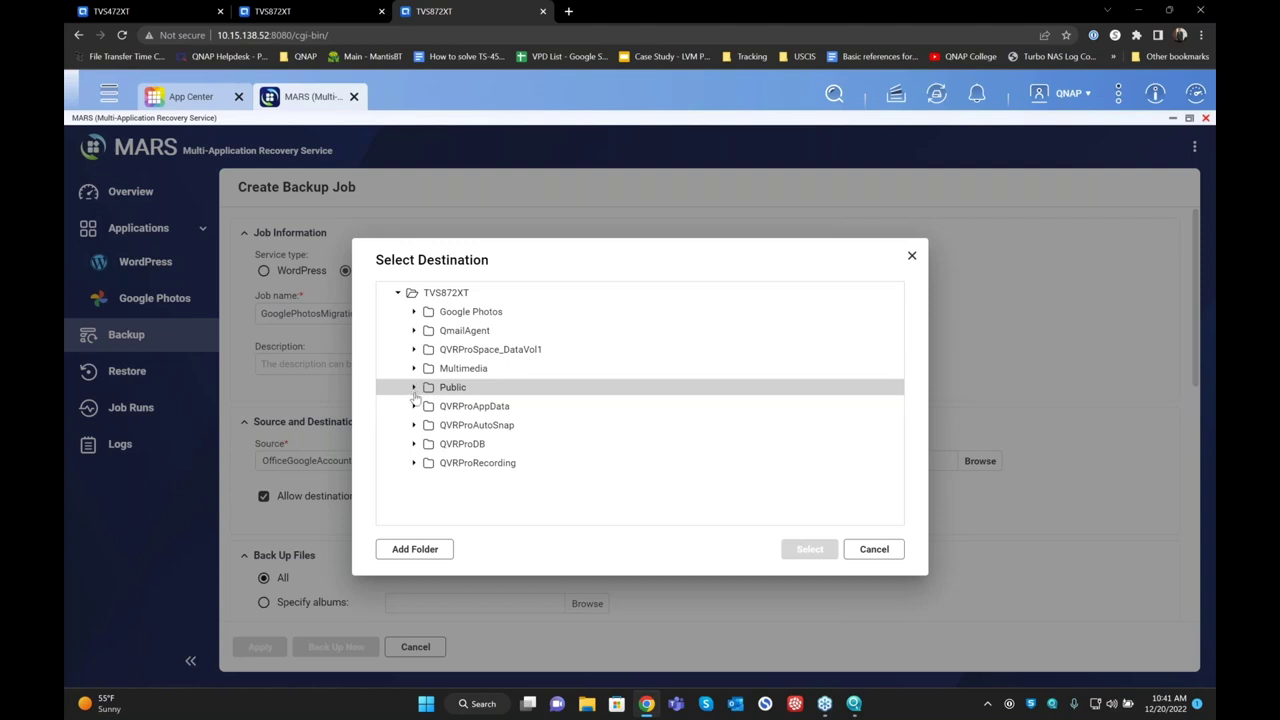
{"action": "left_click", "coordinate": [414, 549]}
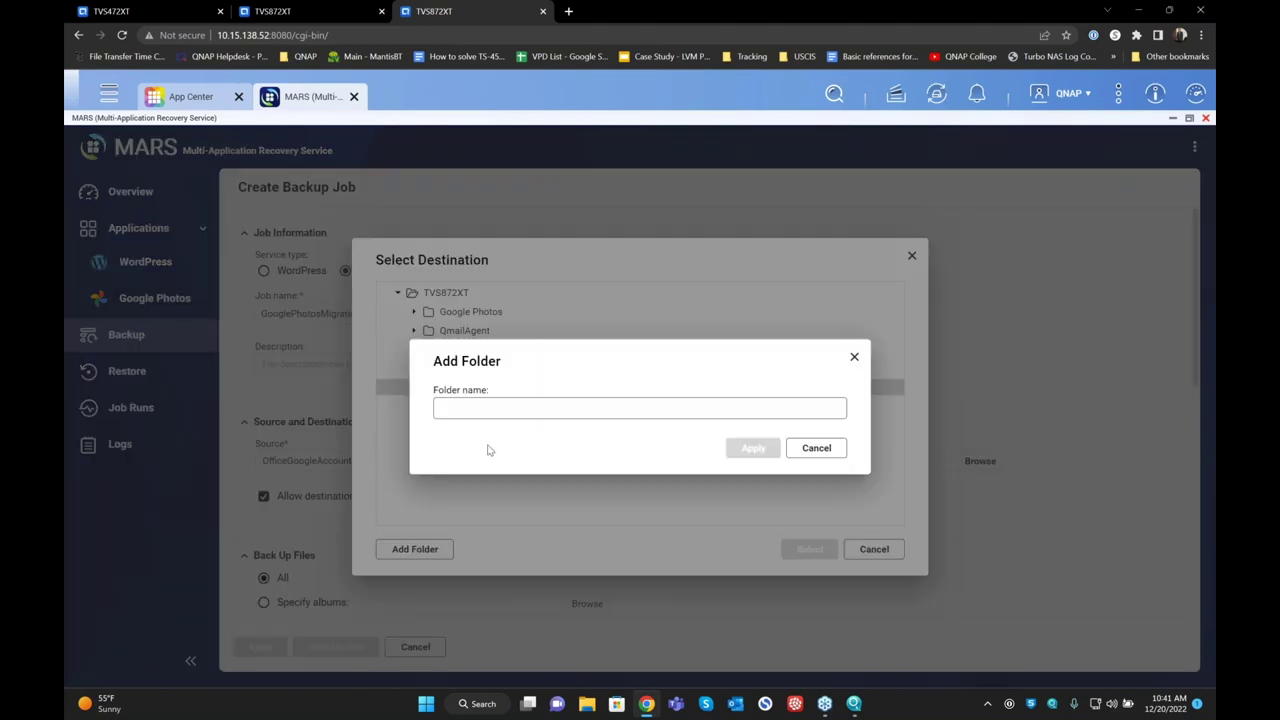
{"action": "left_click", "coordinate": [816, 448]}
Add a folder named GoogleOfficeAccount inside Google Photos as the backup destination.
{"action": "left_click", "coordinate": [470, 312]}
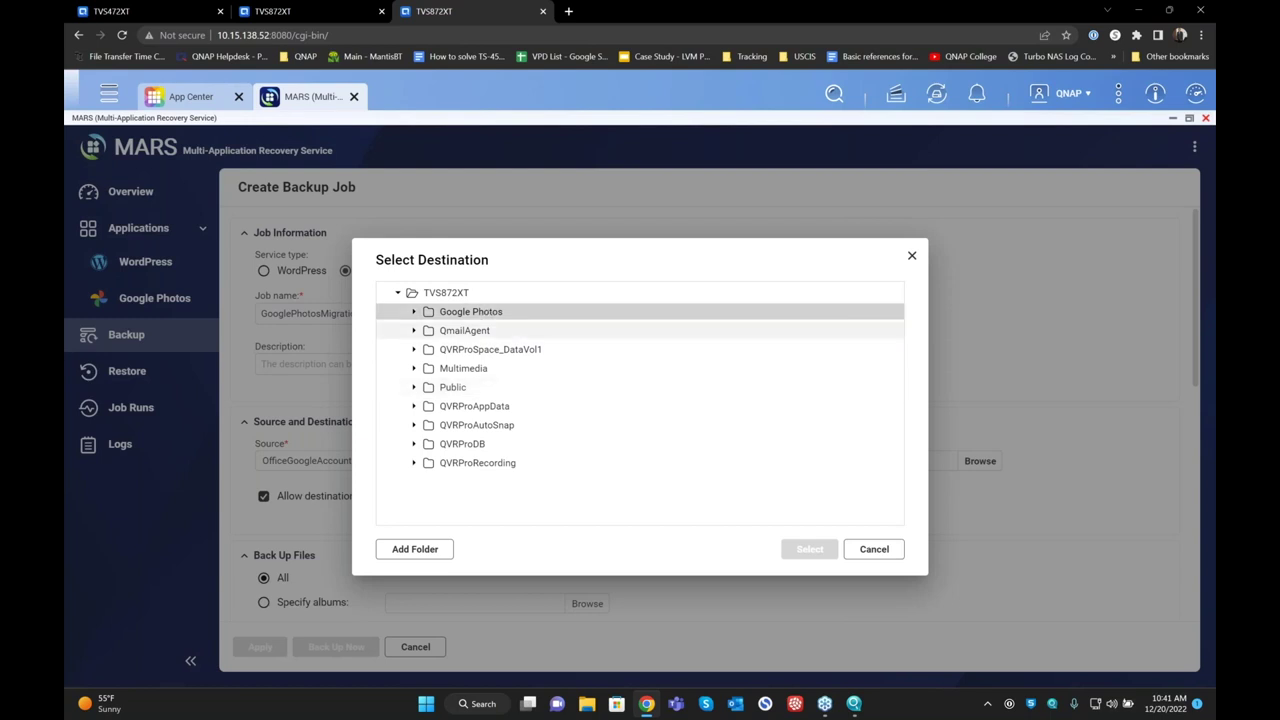
{"action": "left_click", "coordinate": [421, 553]}
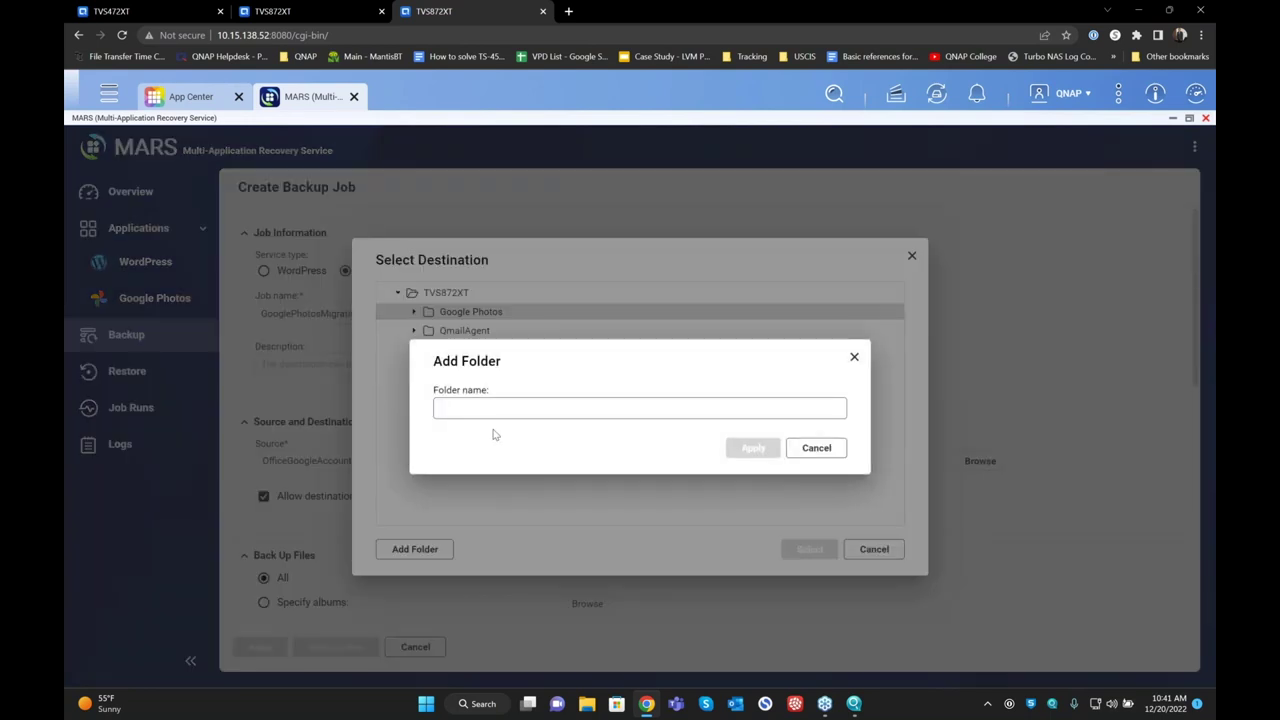
{"action": "type", "text": "Google"}
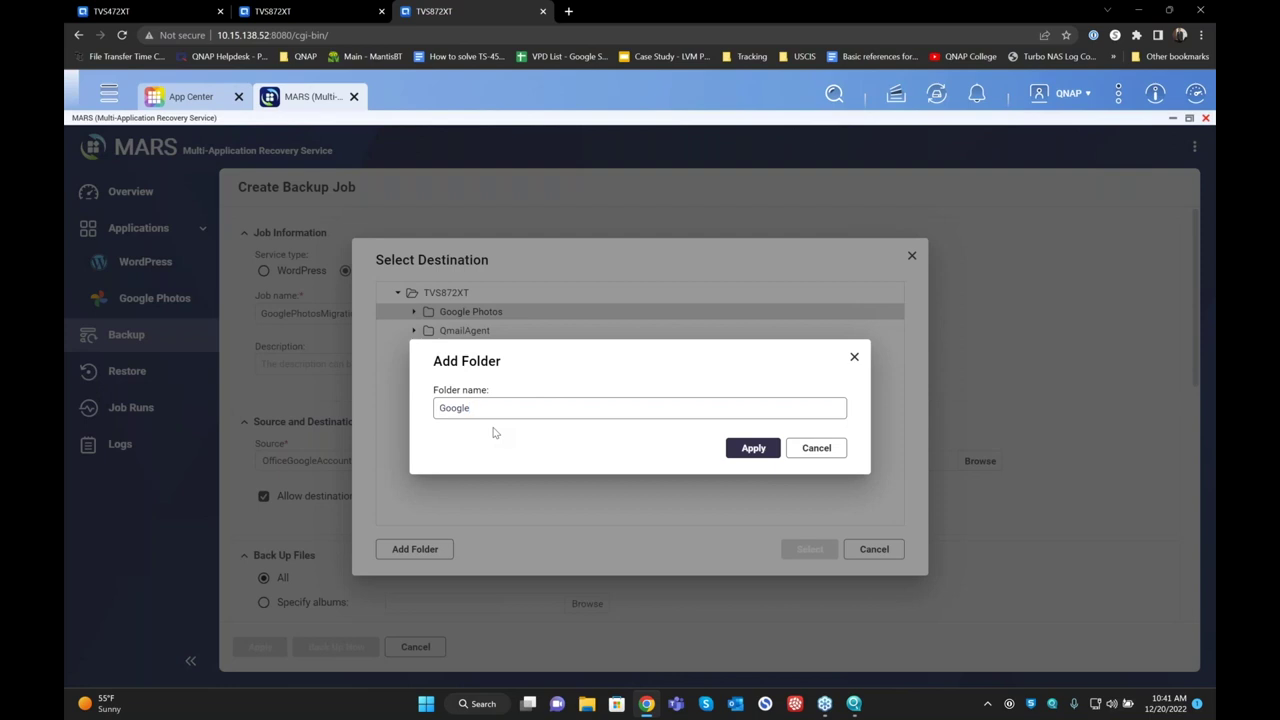
{"action": "type", "text": "OfficeAccount"}
{"action": "left_click", "coordinate": [752, 449]}
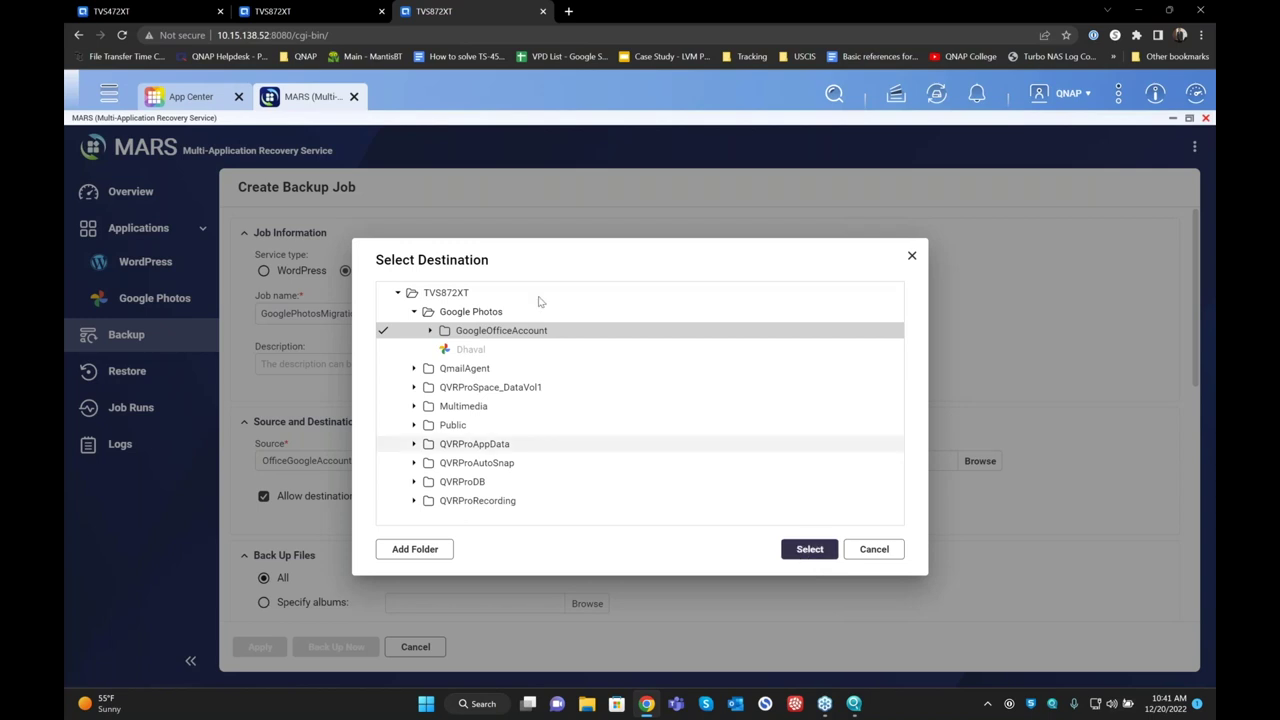
Look at the NAS shared folders and the options for creating them in Control Panel, and close it.
{"action": "left_click", "coordinate": [113, 96]}
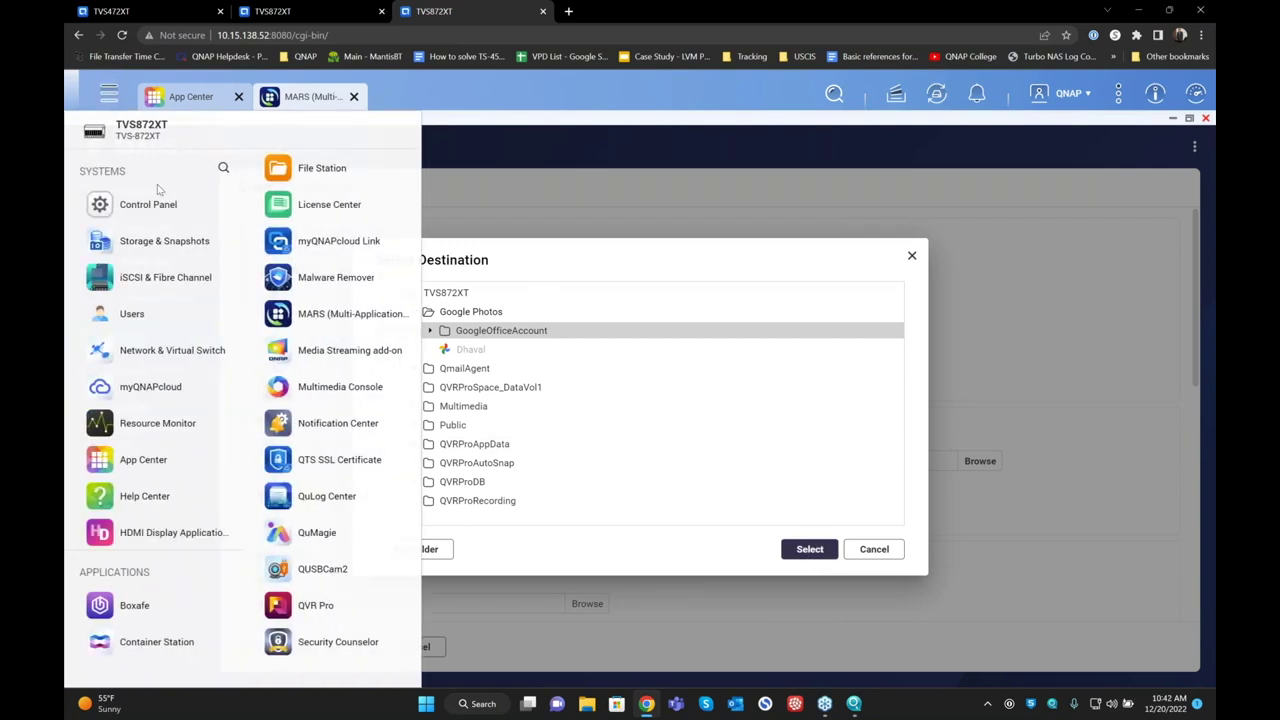
{"action": "left_click", "coordinate": [158, 208]}
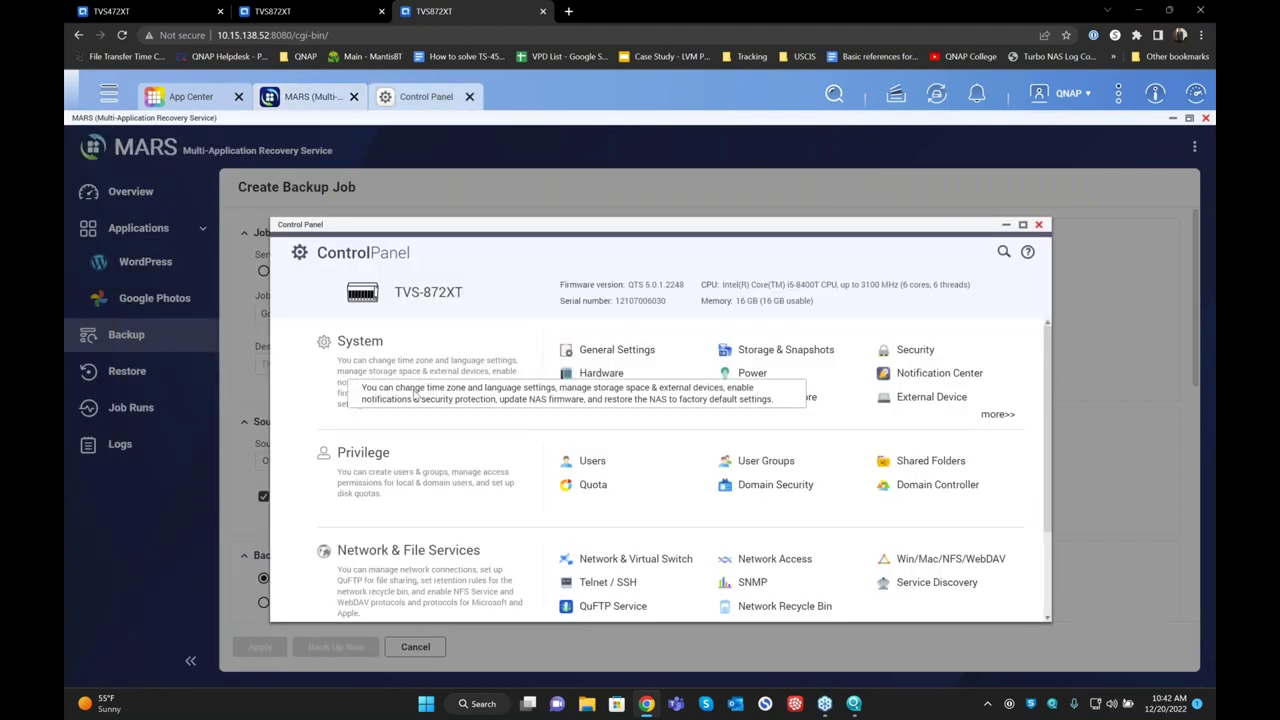
{"action": "left_click", "coordinate": [909, 459]}
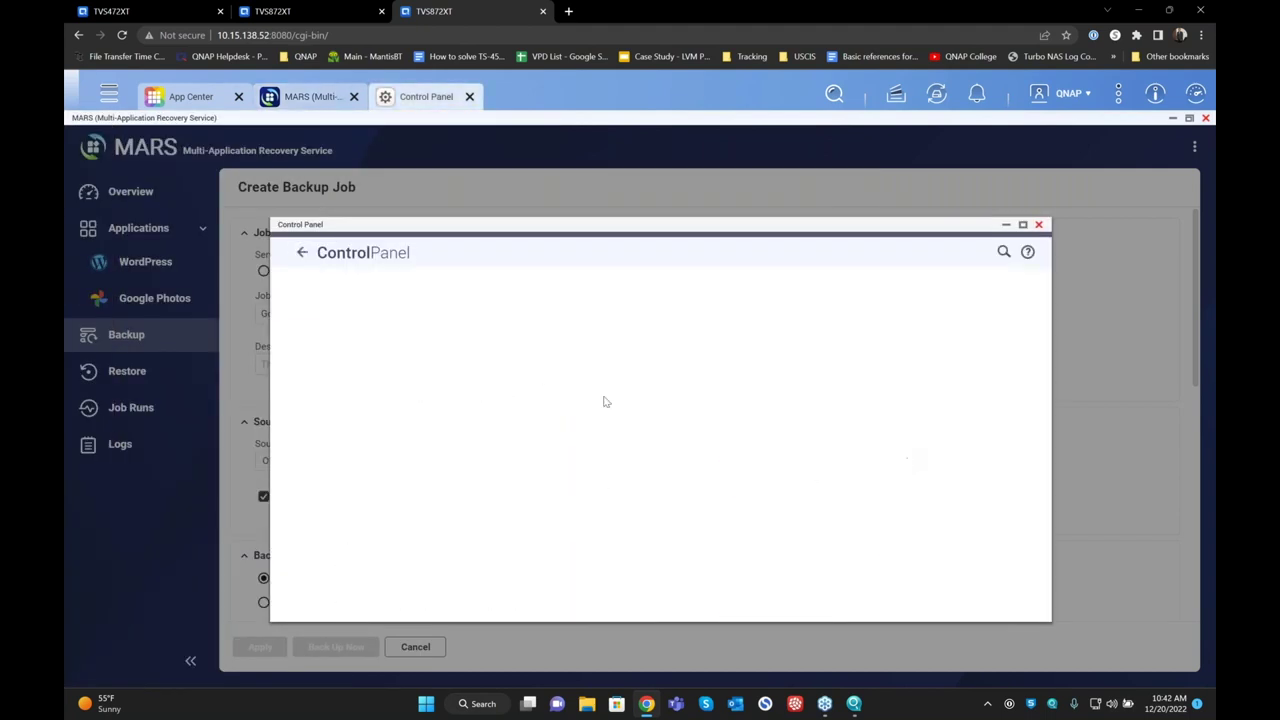
{"action": "left_click", "coordinate": [516, 306]}
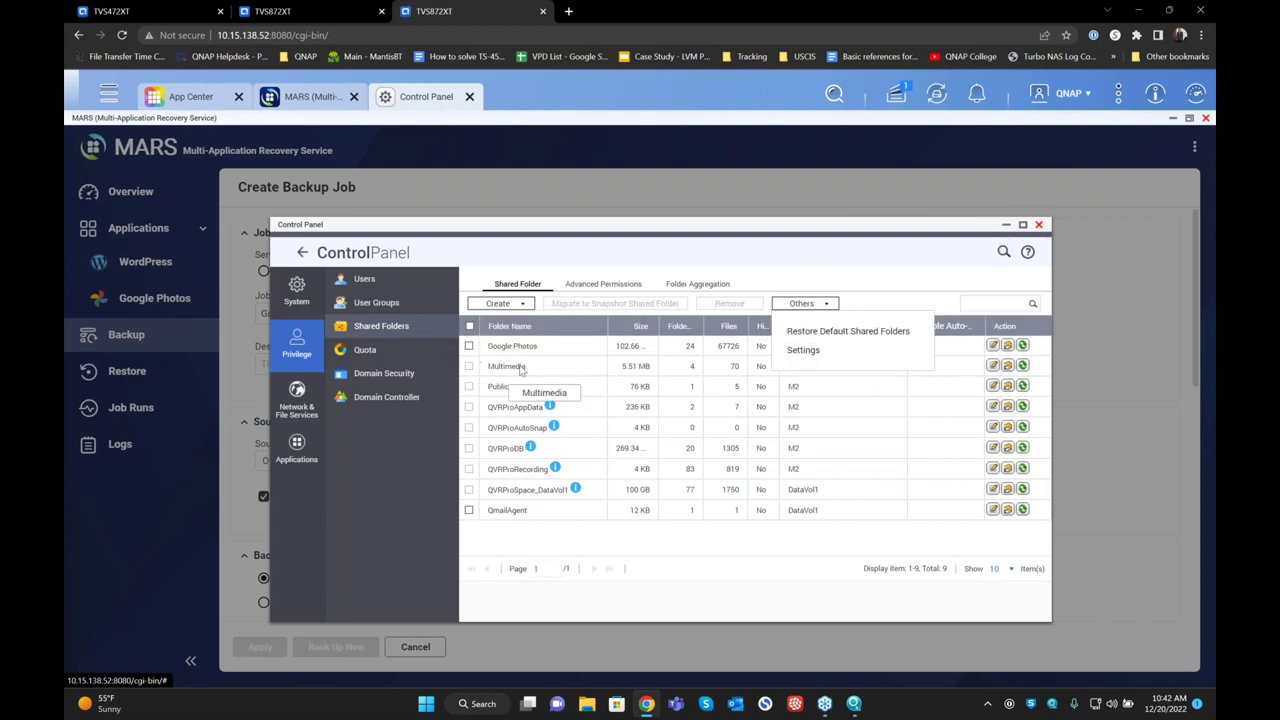
{"action": "left_click", "coordinate": [1038, 224]}
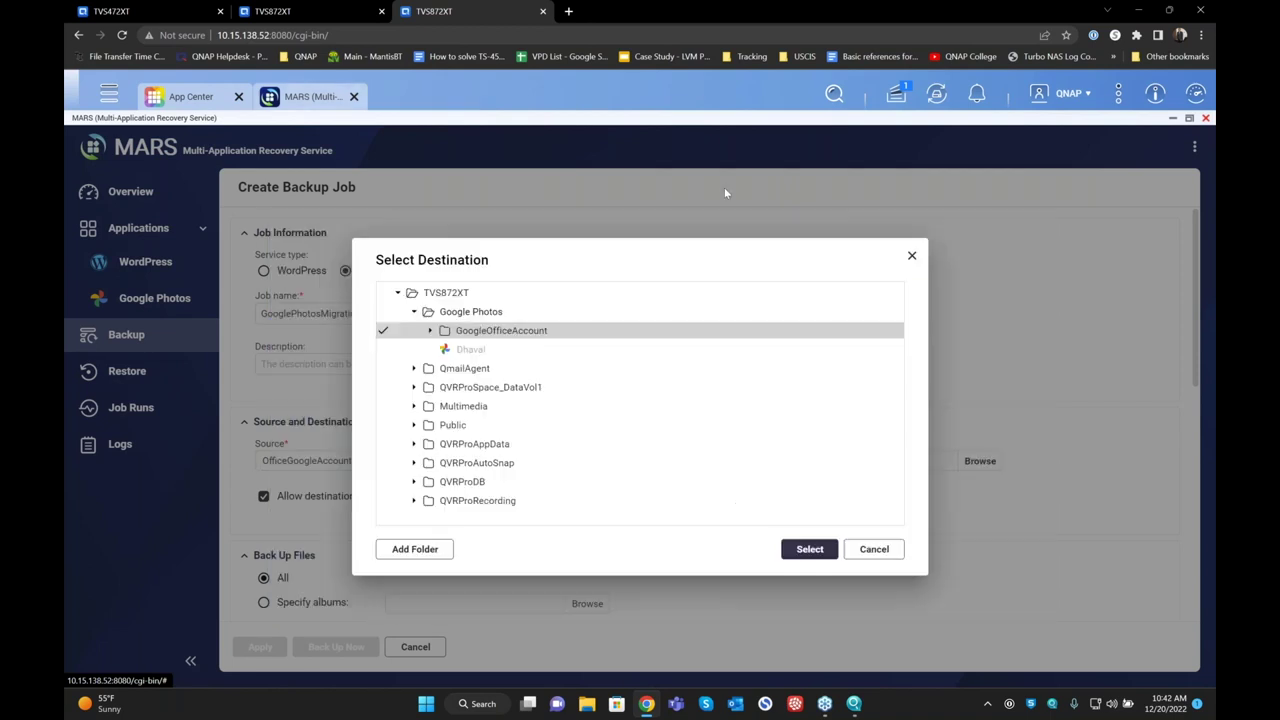
Look at how to create a folder in Multimedia on M2 with File Station, and close it without creating one.
{"action": "left_click", "coordinate": [109, 93]}
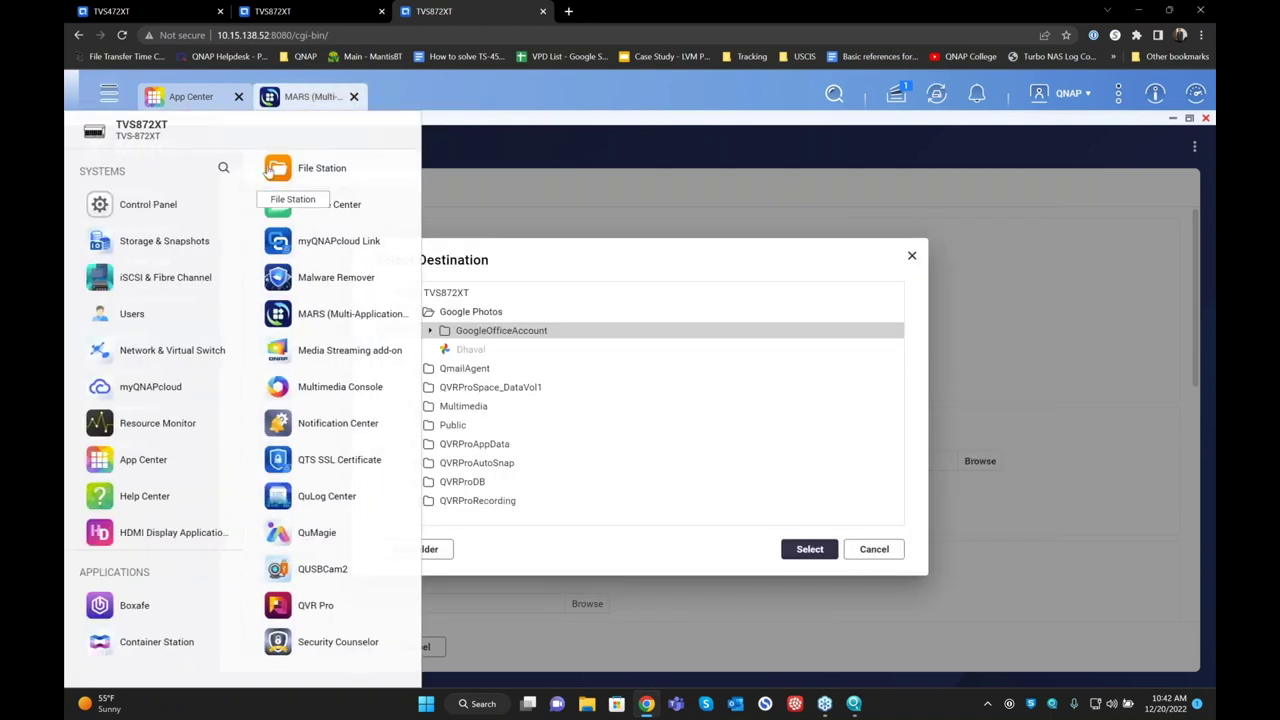
{"action": "left_click", "coordinate": [308, 170]}
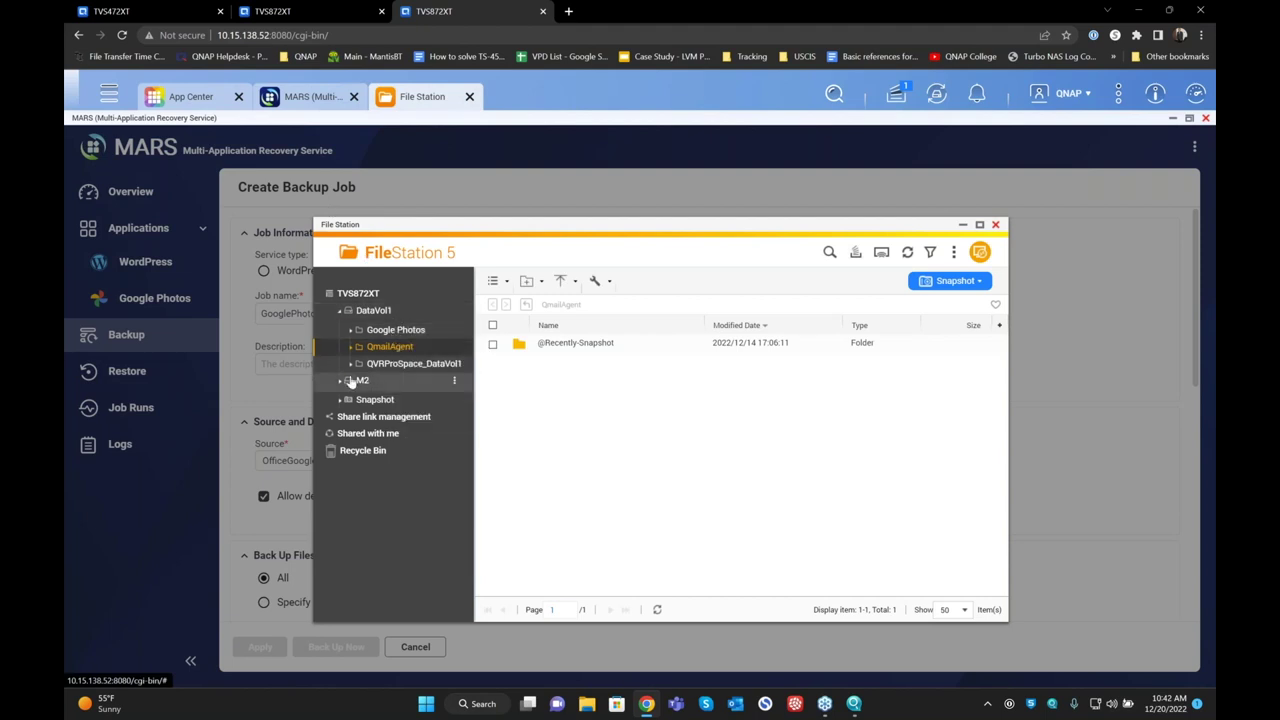
{"action": "left_click", "coordinate": [340, 381]}
{"action": "left_click", "coordinate": [375, 399]}
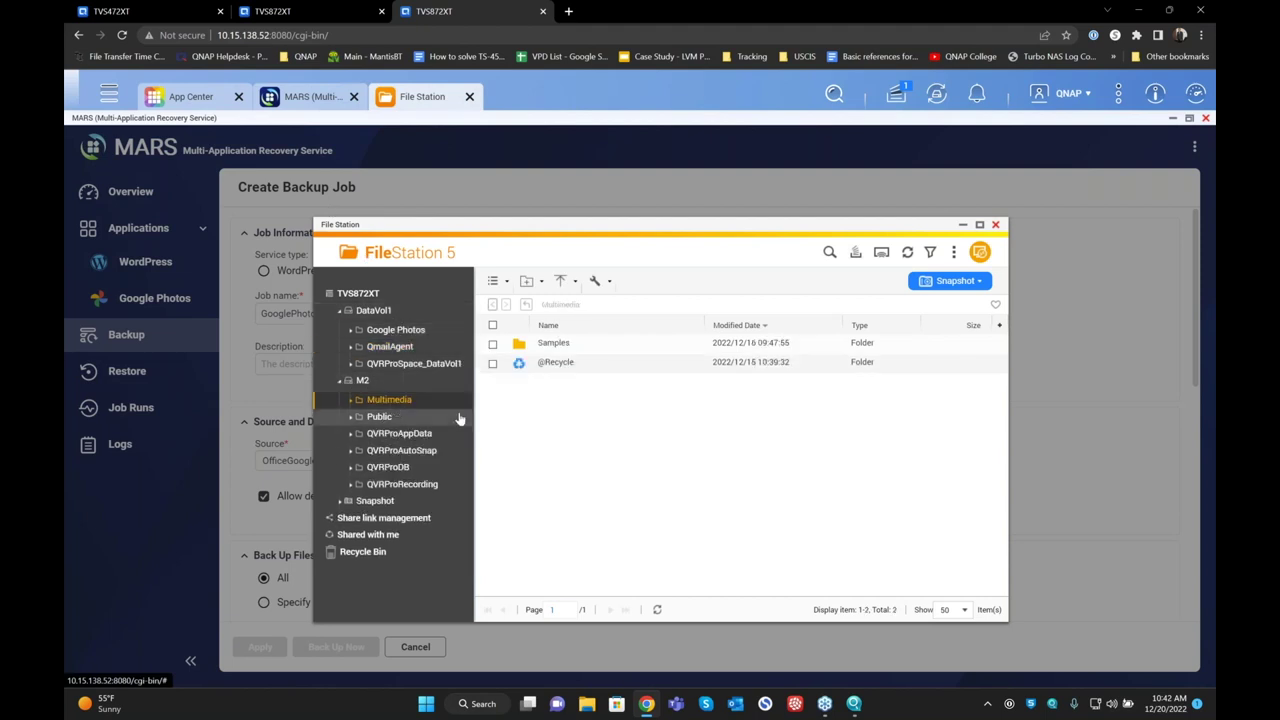
{"action": "left_click", "coordinate": [530, 281]}
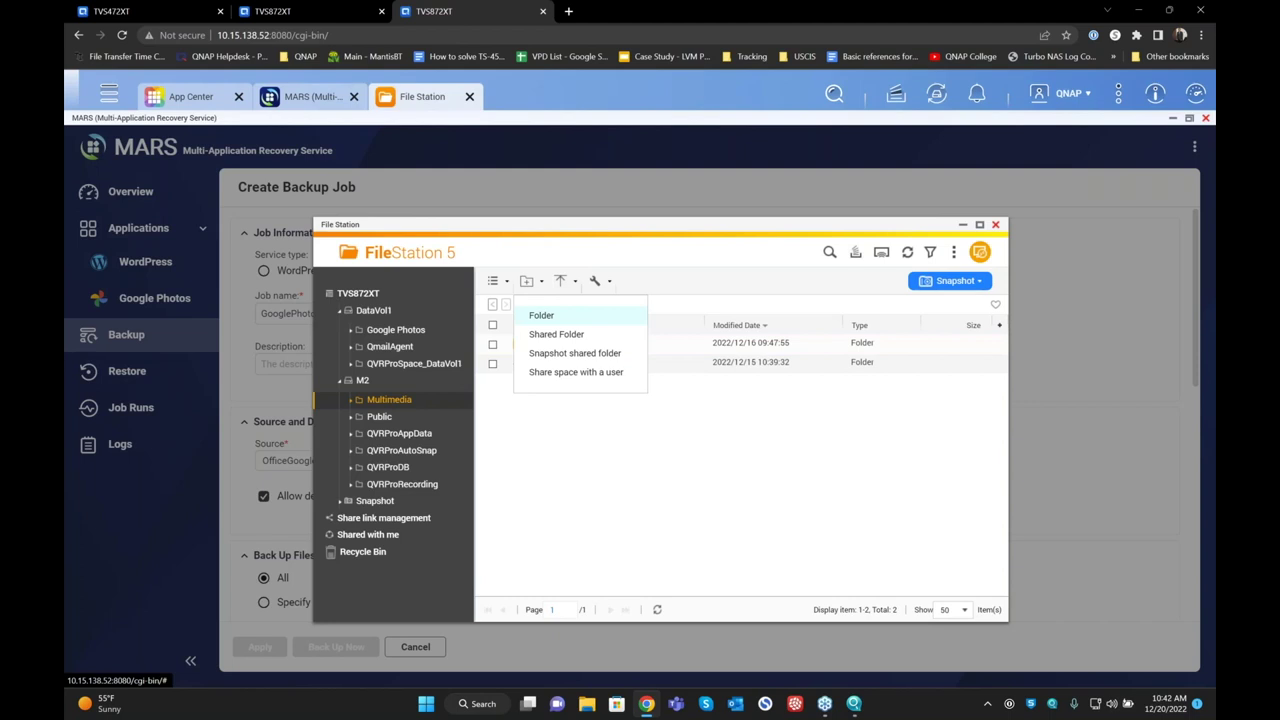
{"action": "left_click", "coordinate": [545, 310]}
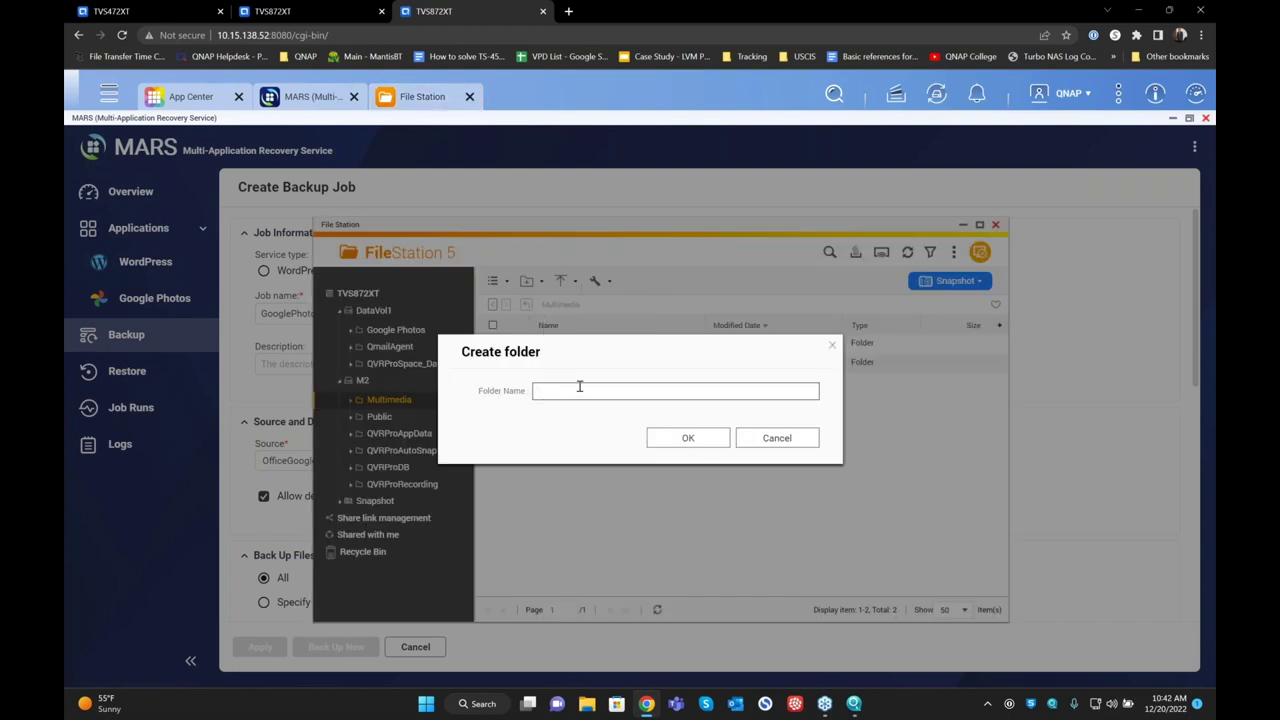
{"action": "left_click", "coordinate": [762, 443]}
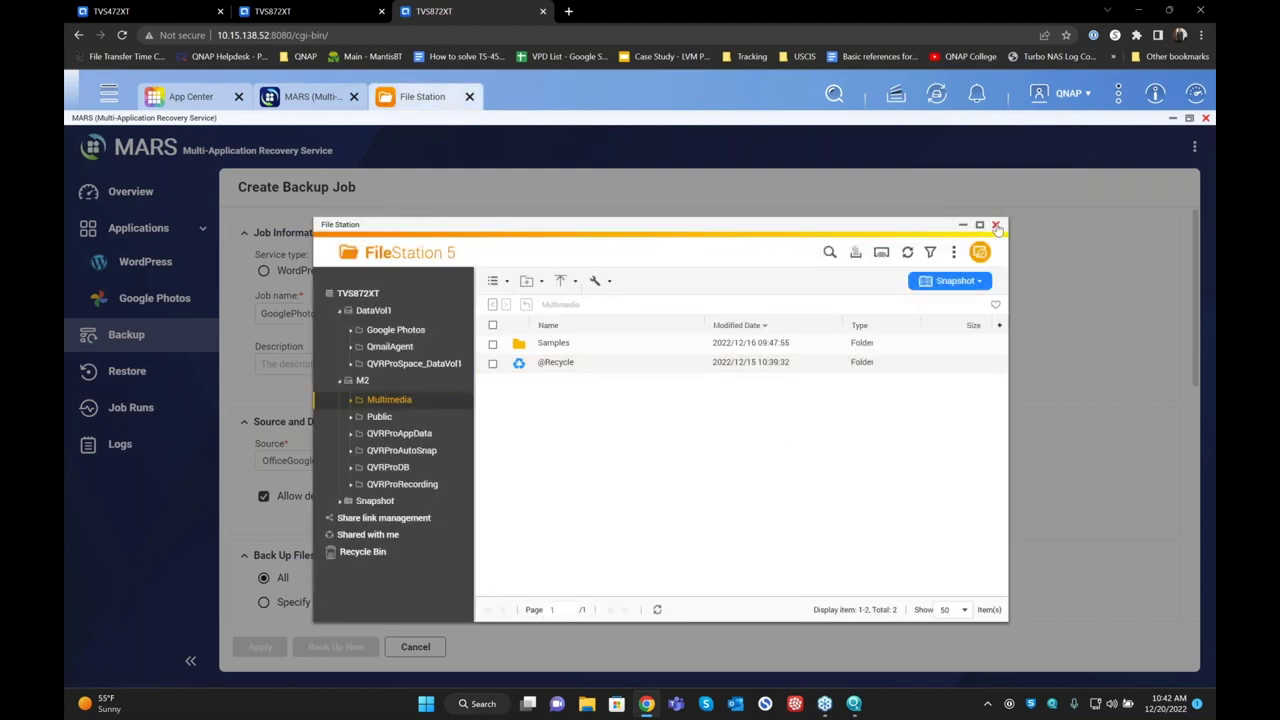
{"action": "left_click", "coordinate": [995, 225]}
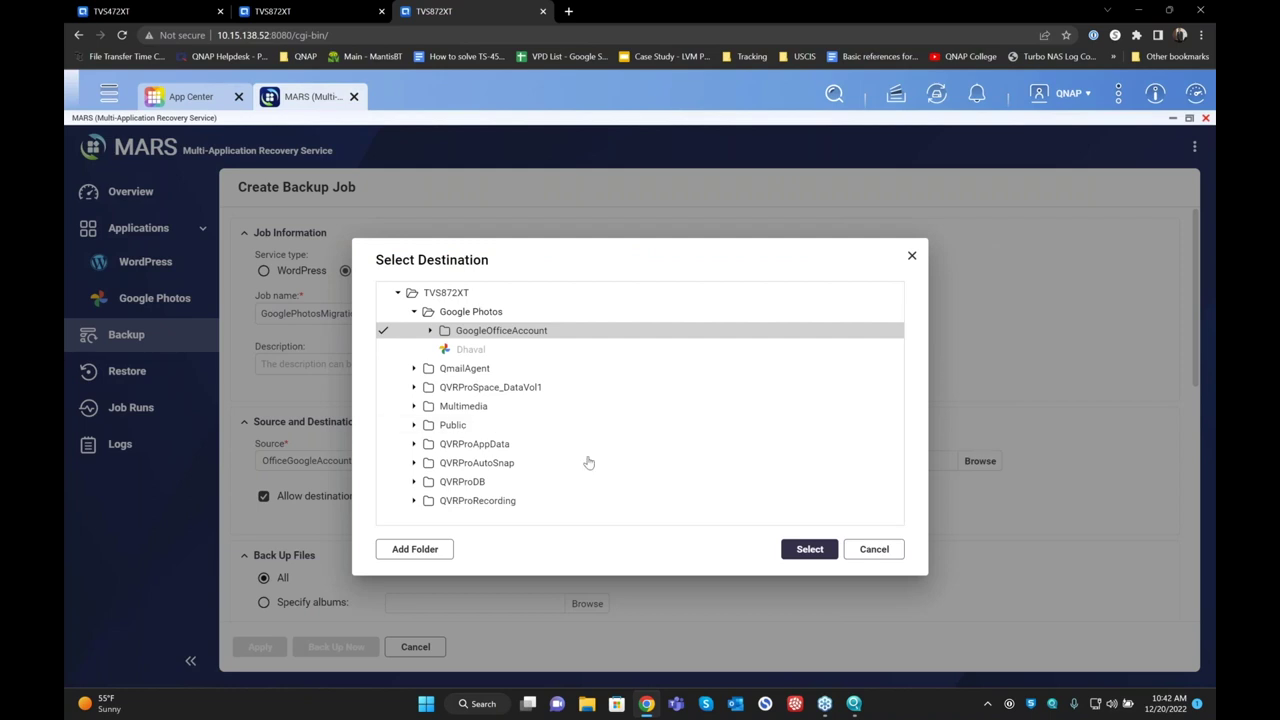
Confirm the GoogleOfficeAccount folder as the destination of the backup job.
{"action": "left_click", "coordinate": [807, 553]}
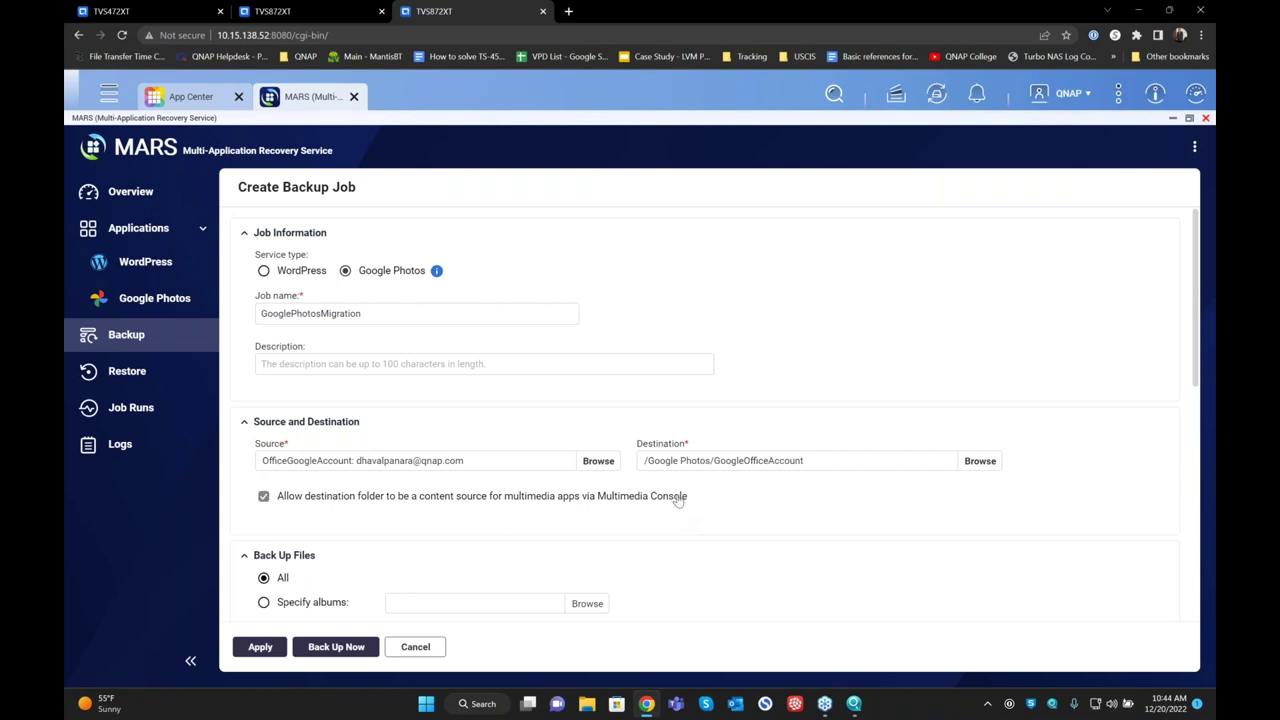
{"action": "scroll", "coordinate": [682, 505], "scroll_direction": "down", "scroll_amount": 1}
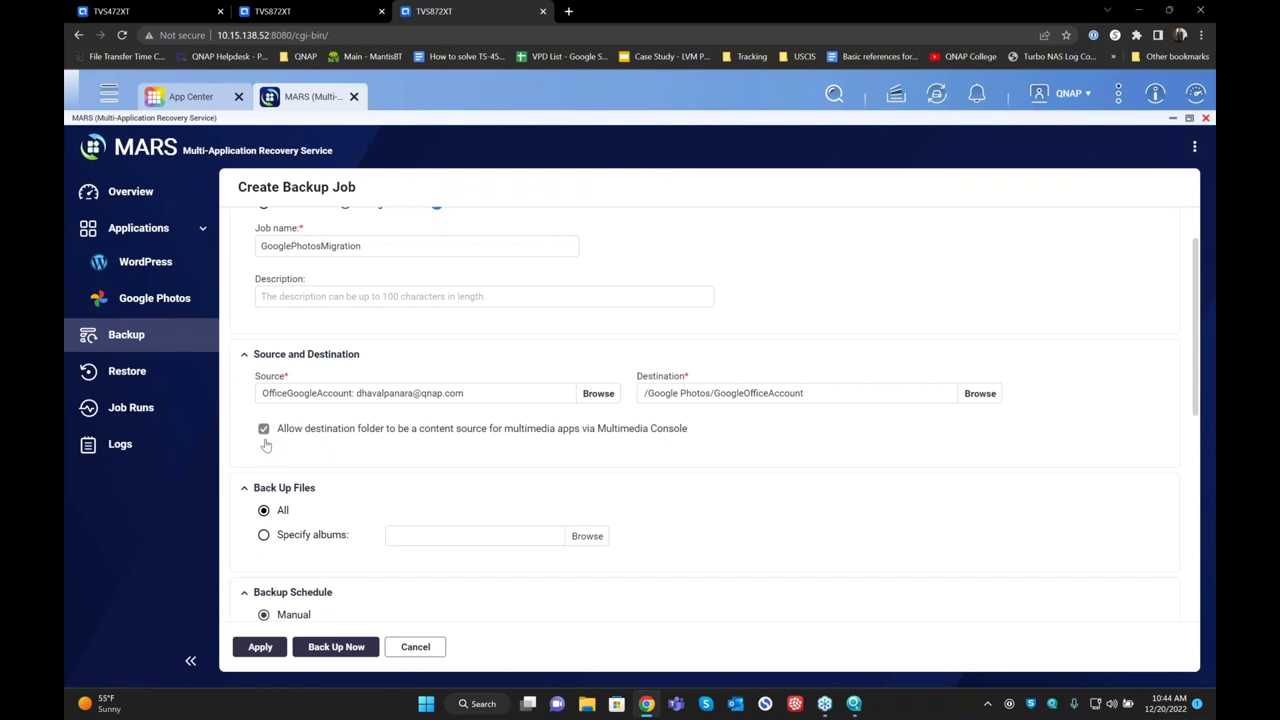
{"action": "scroll", "coordinate": [264, 447], "scroll_direction": "down", "scroll_amount": 3}
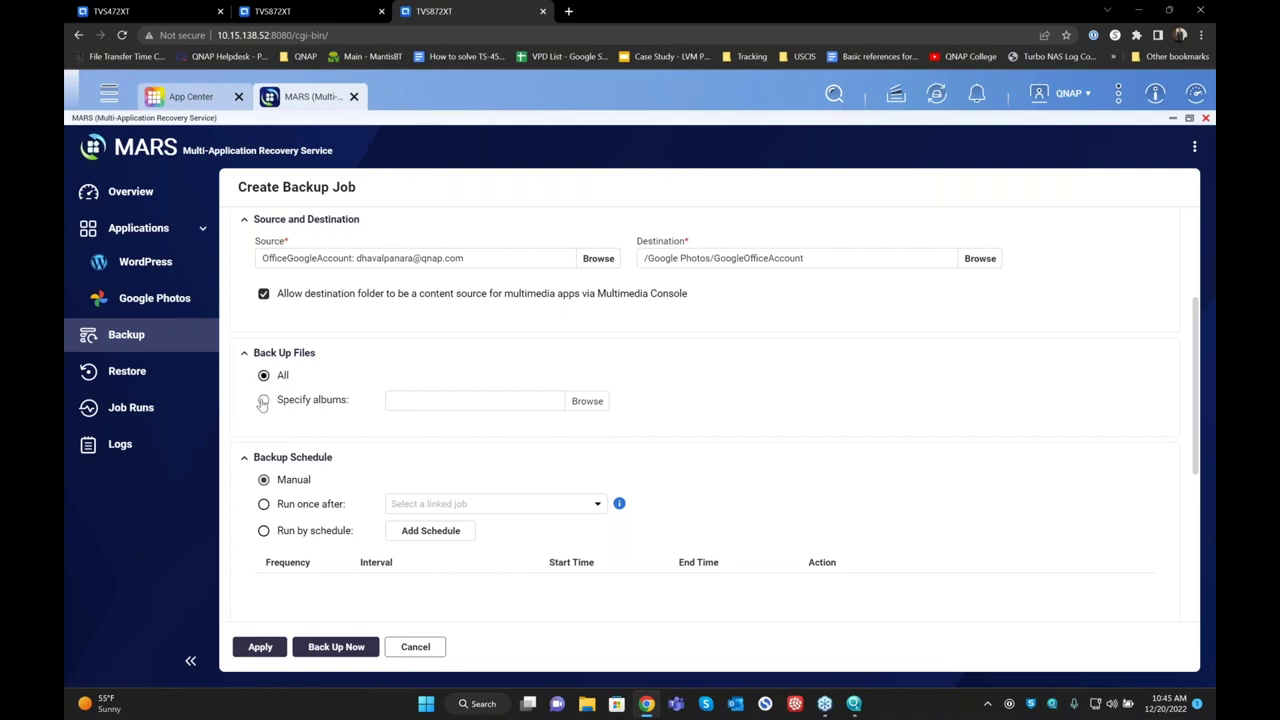
Try limiting the backup to specific albums such as People, cancel the selection and return to backing up all files.
{"action": "left_click", "coordinate": [263, 400]}
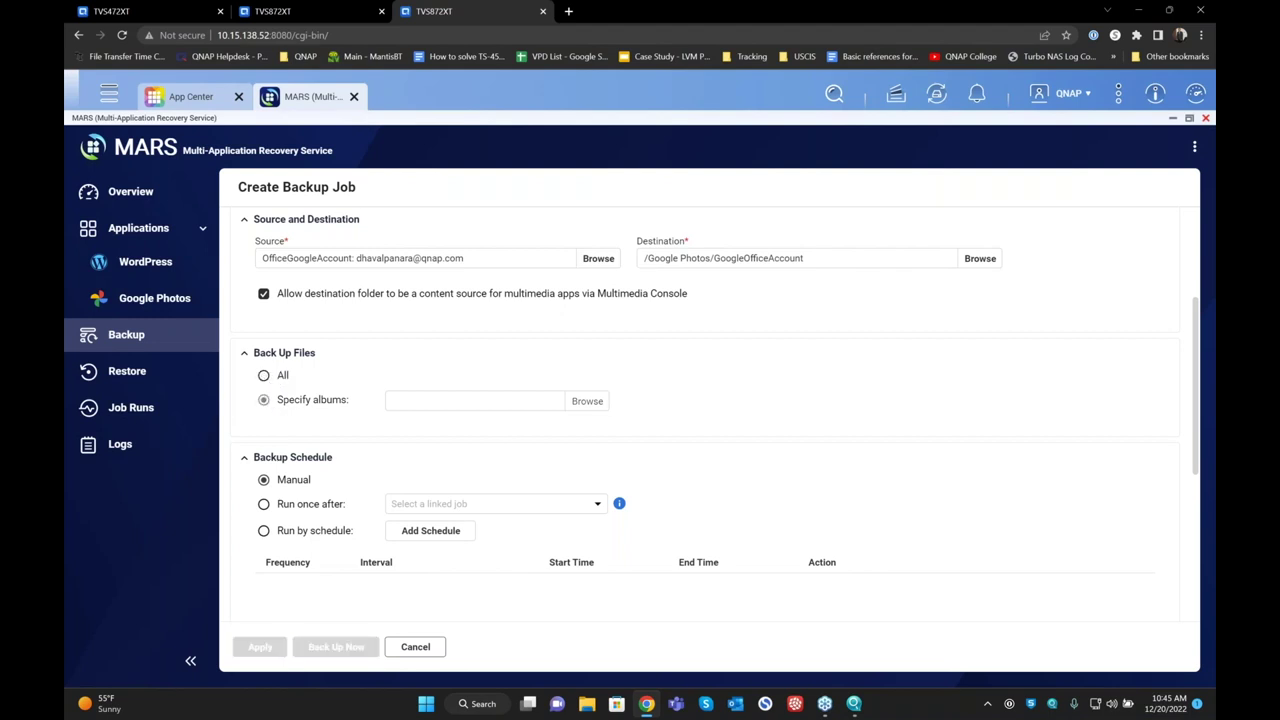
{"action": "left_click", "coordinate": [598, 401]}
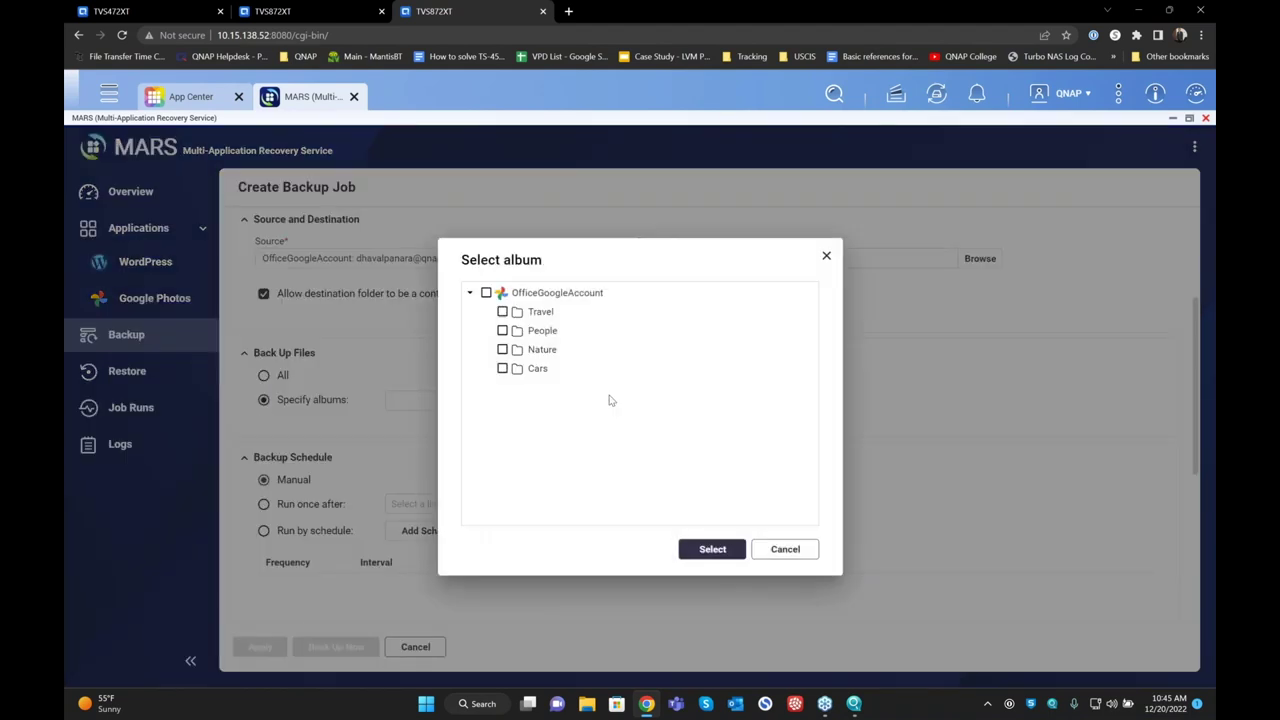
{"action": "left_click", "coordinate": [502, 312]}
{"action": "left_click", "coordinate": [502, 331]}
{"action": "left_click", "coordinate": [502, 312]}
{"action": "left_click", "coordinate": [785, 549]}
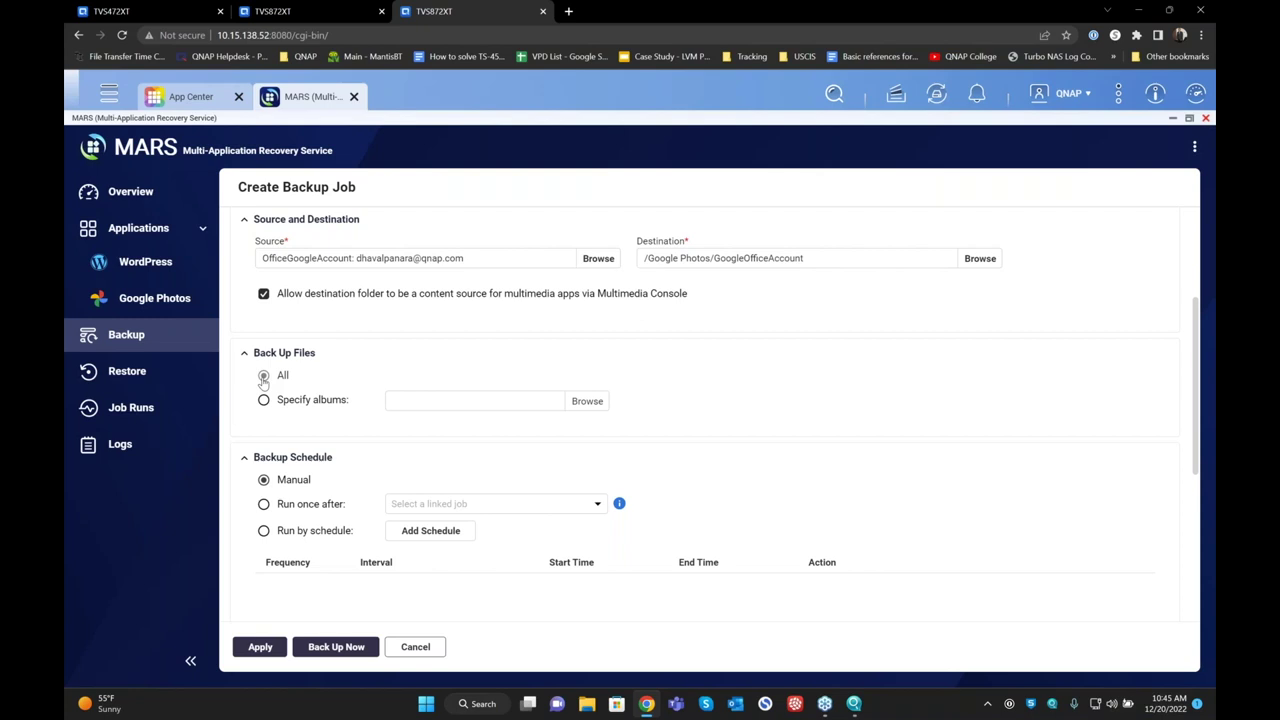
Set the backup job to run by schedule and start adding a daily schedule at 02:00.
{"action": "scroll", "coordinate": [263, 380], "scroll_direction": "down", "scroll_amount": 1}
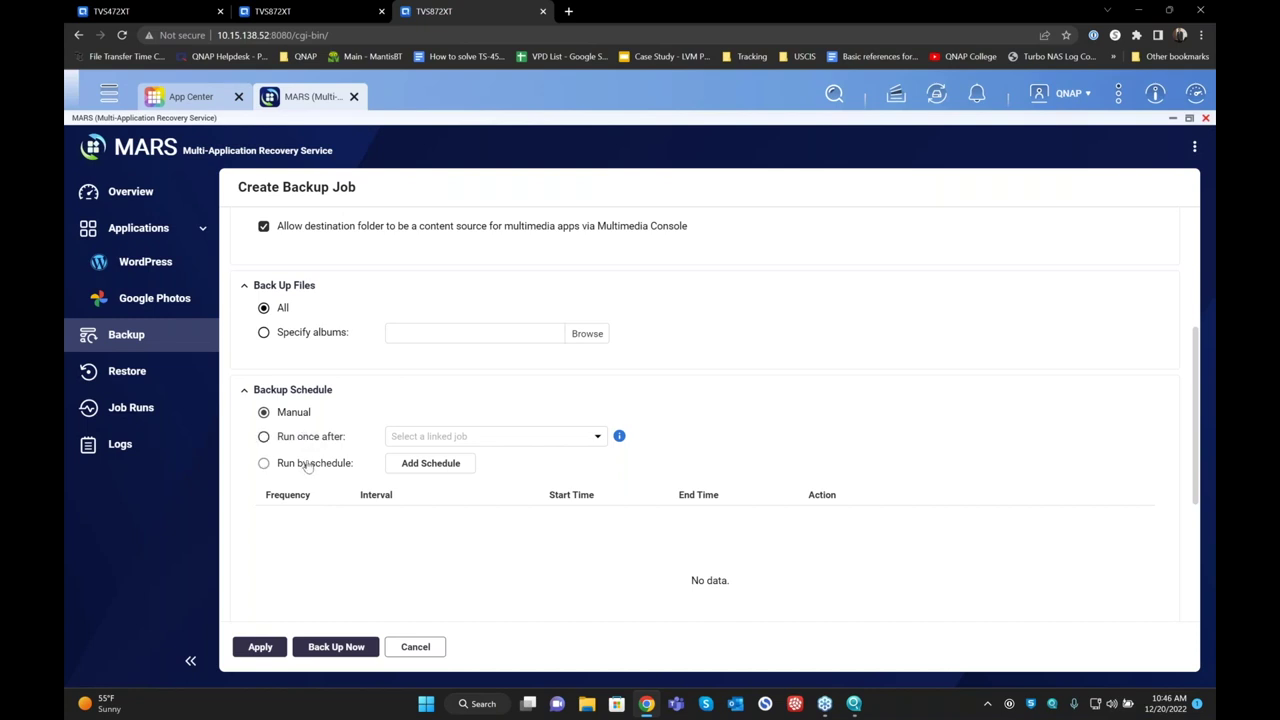
{"action": "left_click", "coordinate": [310, 464]}
{"action": "left_click", "coordinate": [430, 464]}
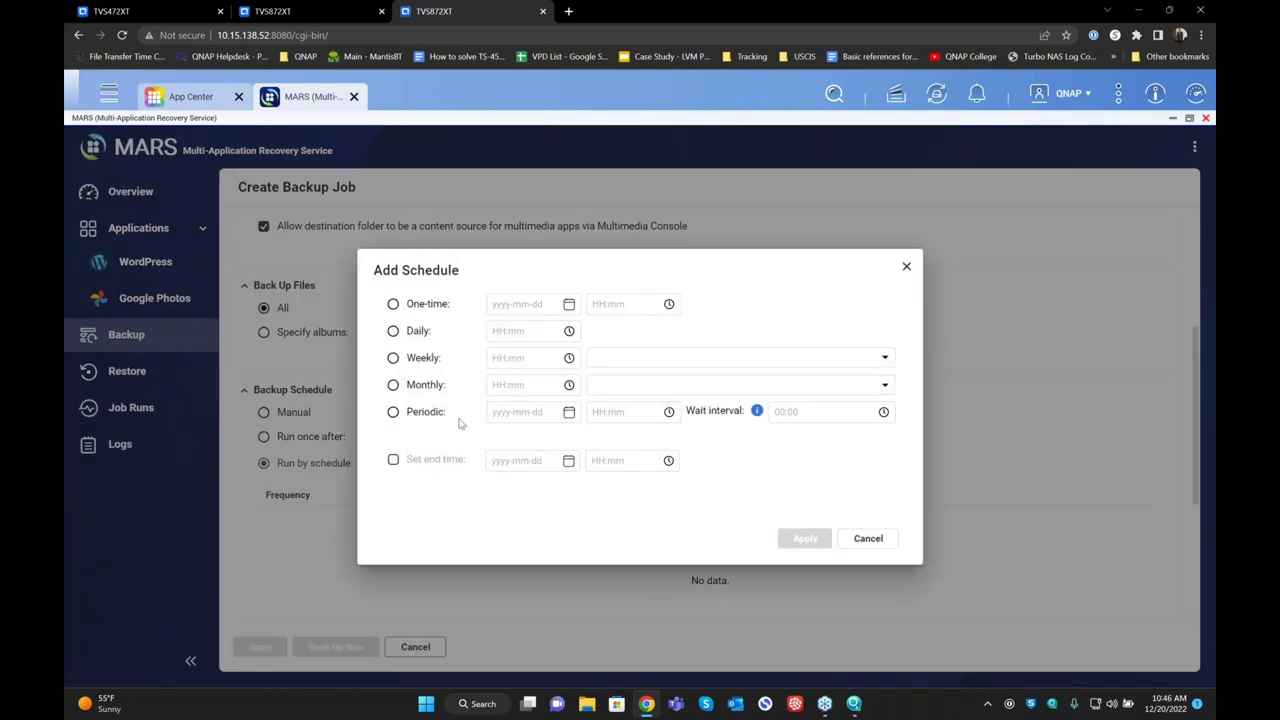
{"action": "left_click", "coordinate": [394, 336]}
{"action": "left_click", "coordinate": [495, 331]}
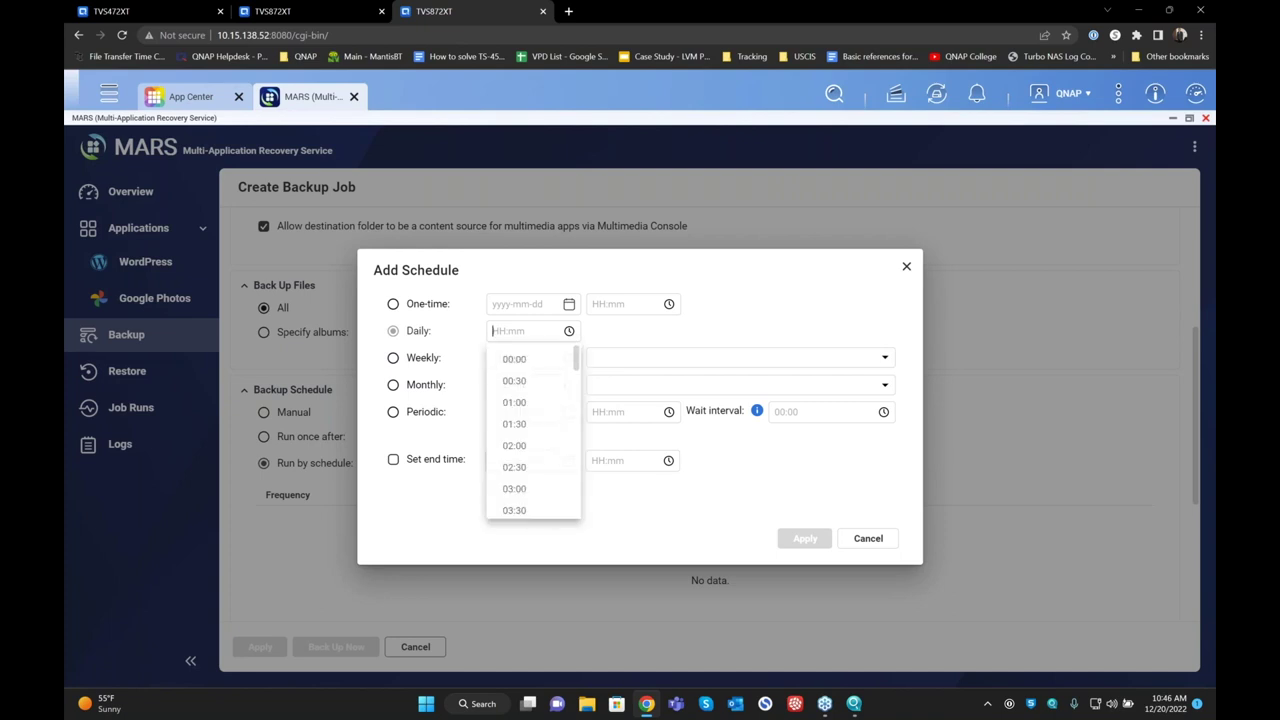
{"action": "left_click", "coordinate": [520, 445]}
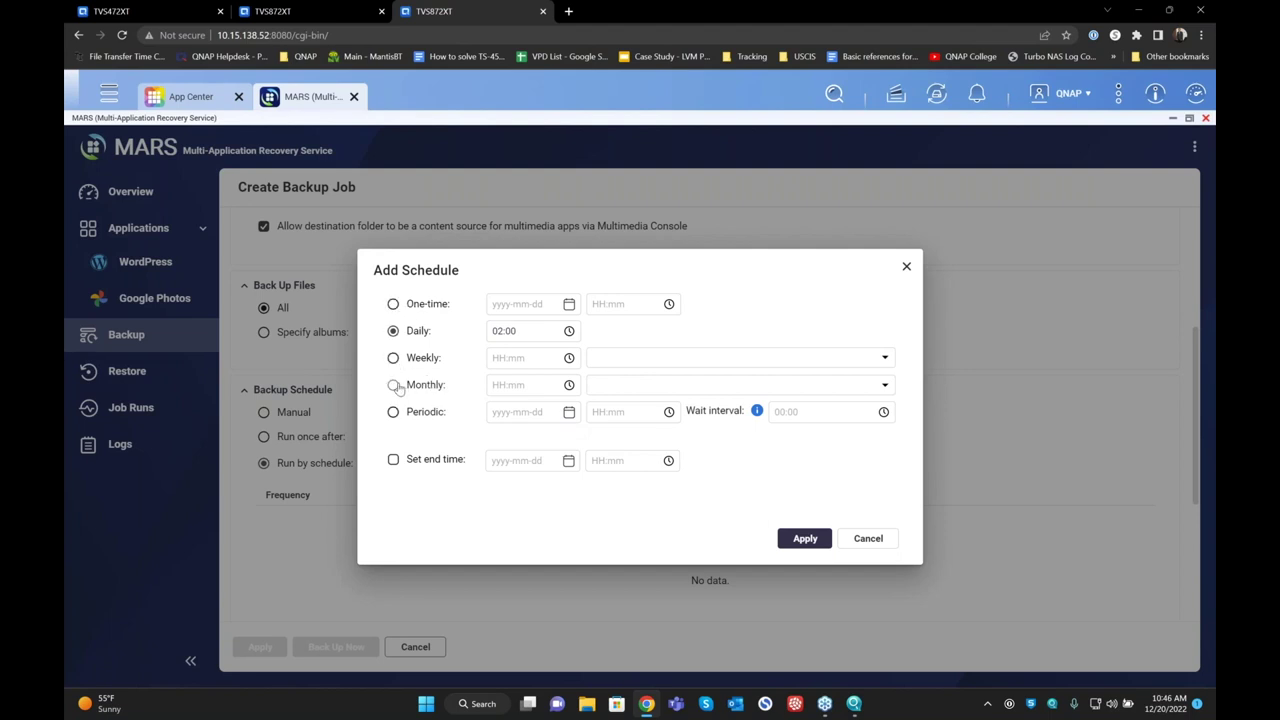
Try a one-time schedule on 2022-12-21 at 02:00 and switch back to the daily option.
{"action": "left_click", "coordinate": [392, 304]}
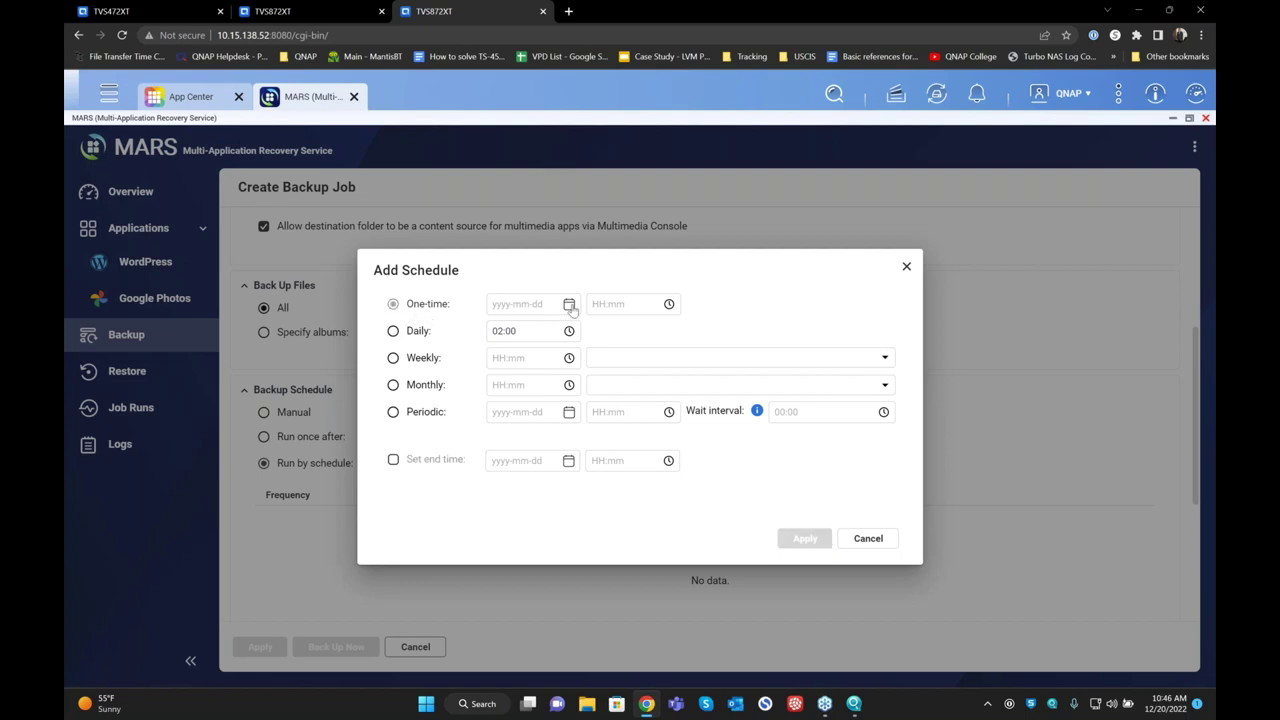
{"action": "left_click", "coordinate": [503, 305]}
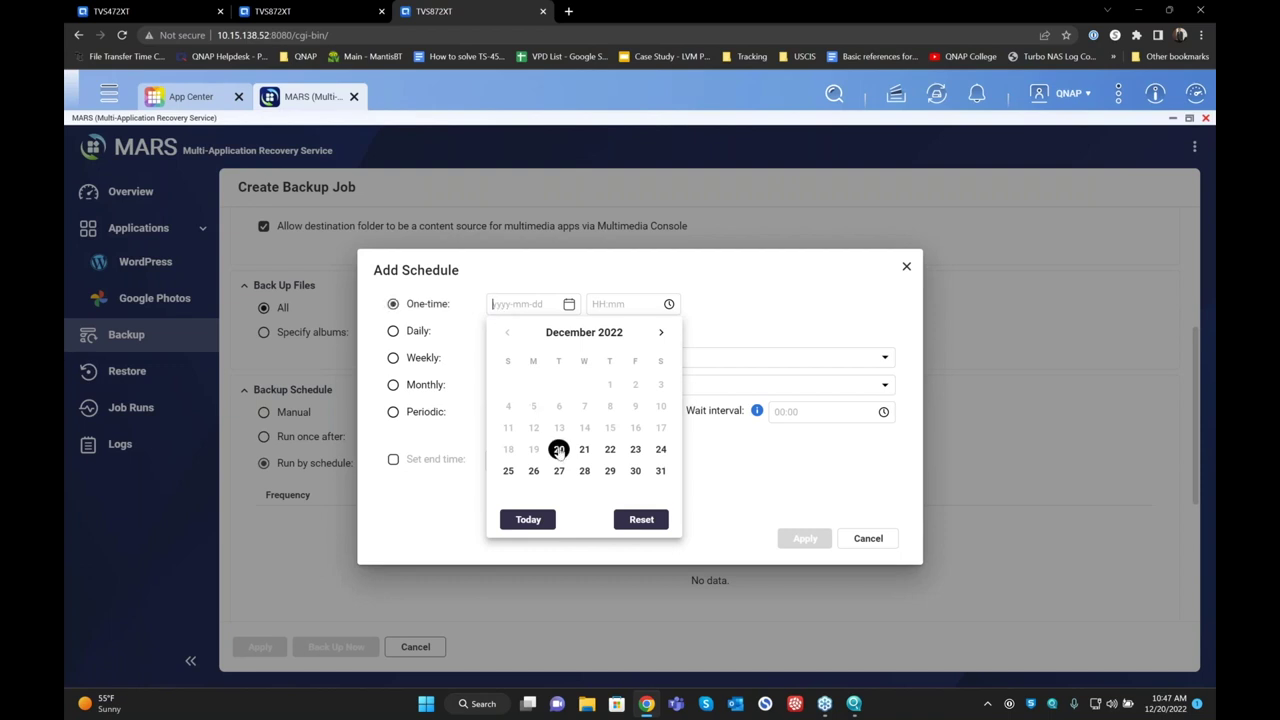
{"action": "left_click", "coordinate": [559, 450]}
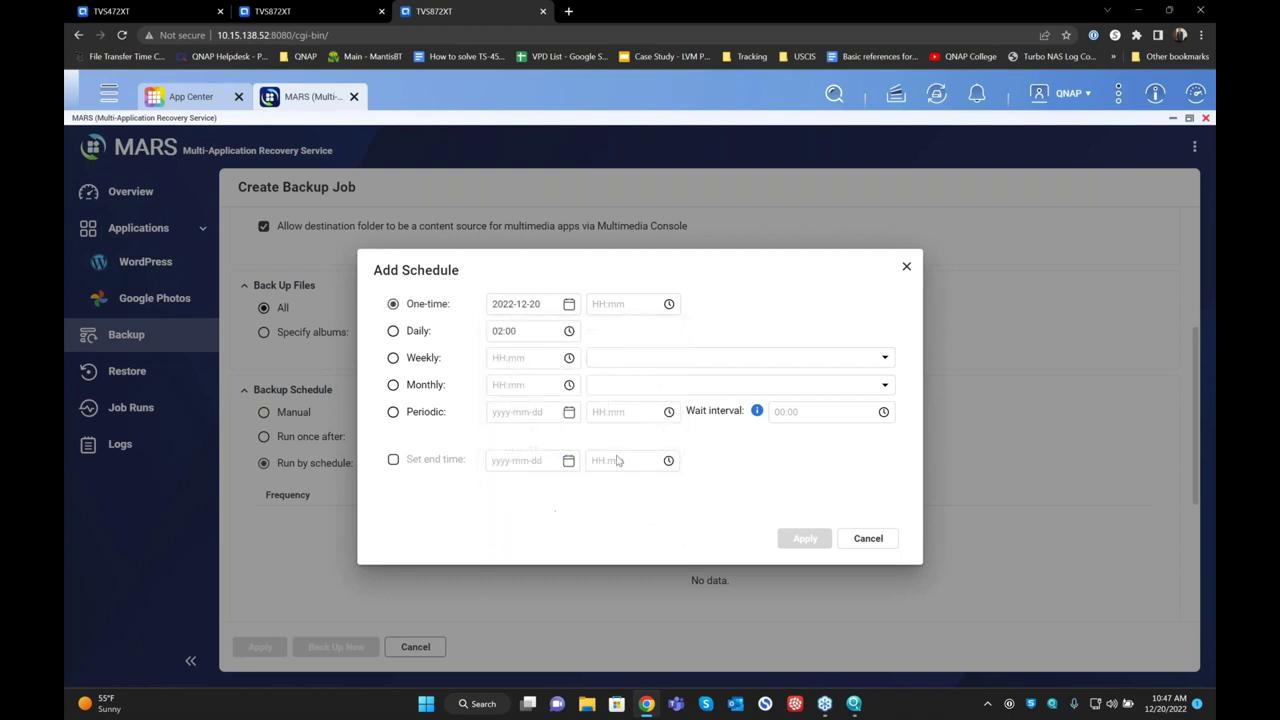
{"action": "left_click", "coordinate": [628, 305]}
{"action": "left_click", "coordinate": [622, 418]}
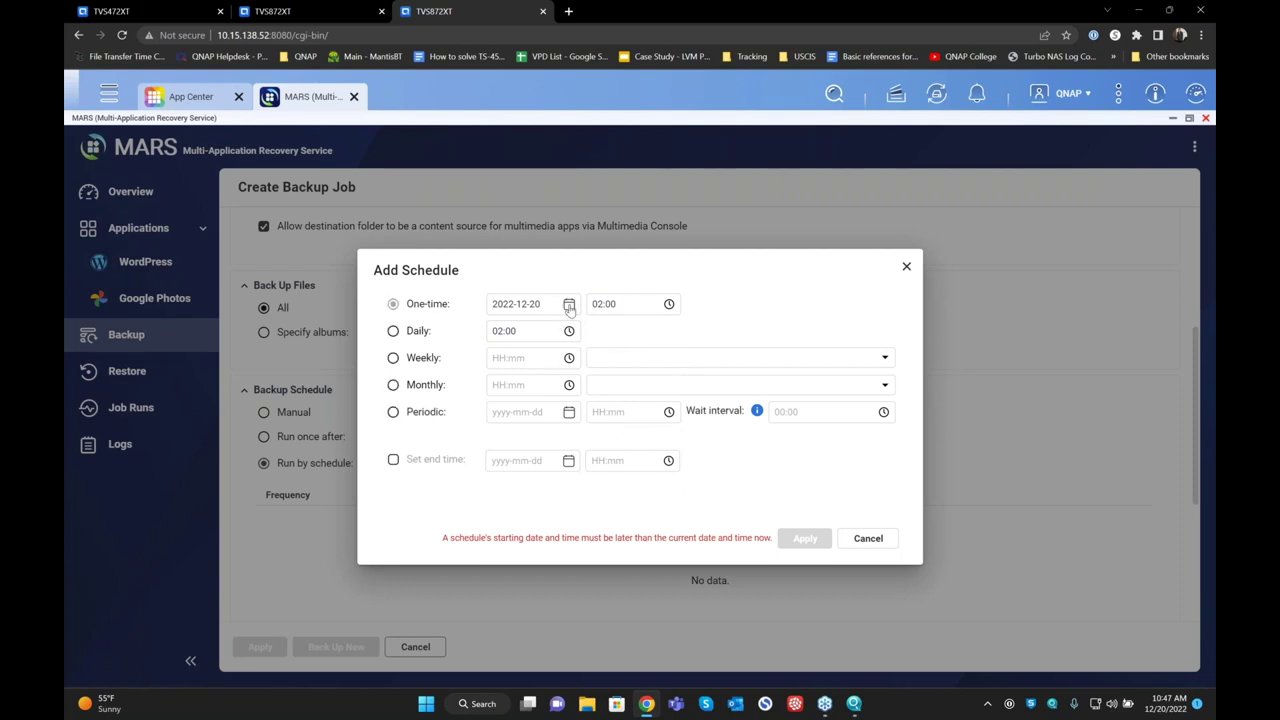
{"action": "left_click", "coordinate": [568, 304]}
{"action": "left_click", "coordinate": [585, 451]}
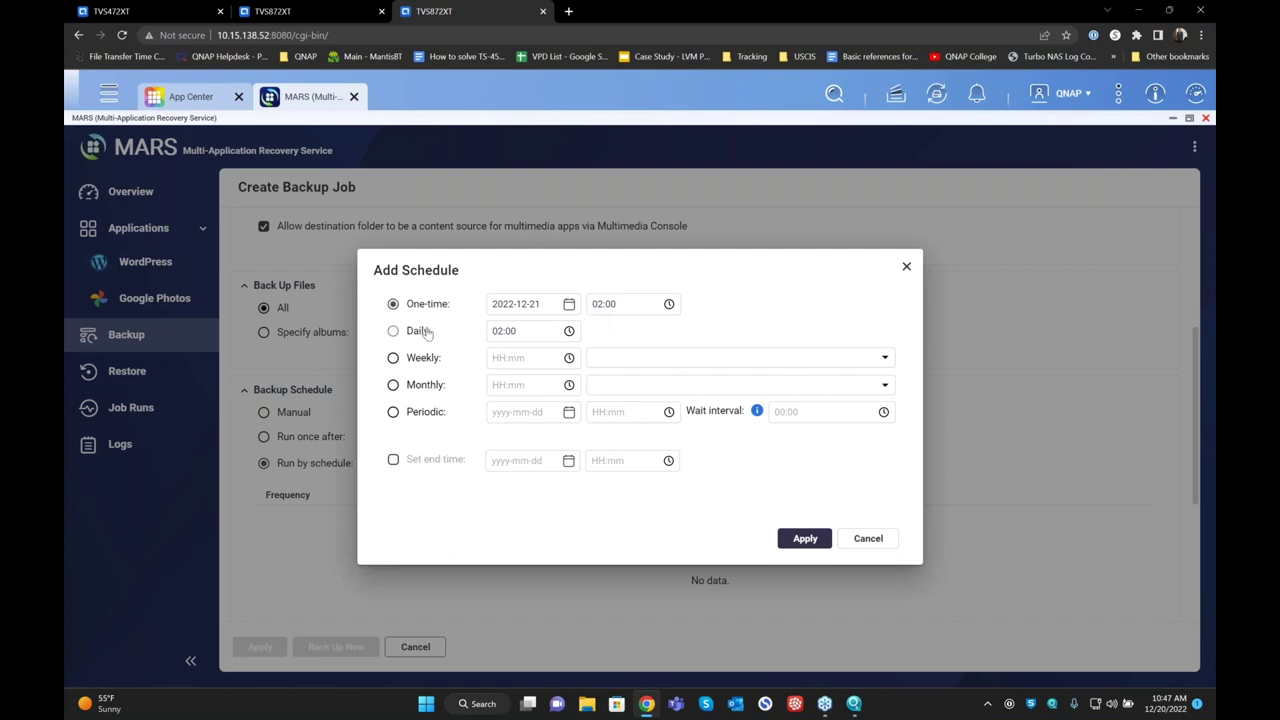
{"action": "left_click", "coordinate": [393, 332]}
{"action": "left_click", "coordinate": [393, 331]}
Try a periodic schedule starting 2022-12-21 at 02:00 and look through the wait interval choices without choosing one.
{"action": "left_click", "coordinate": [393, 412]}
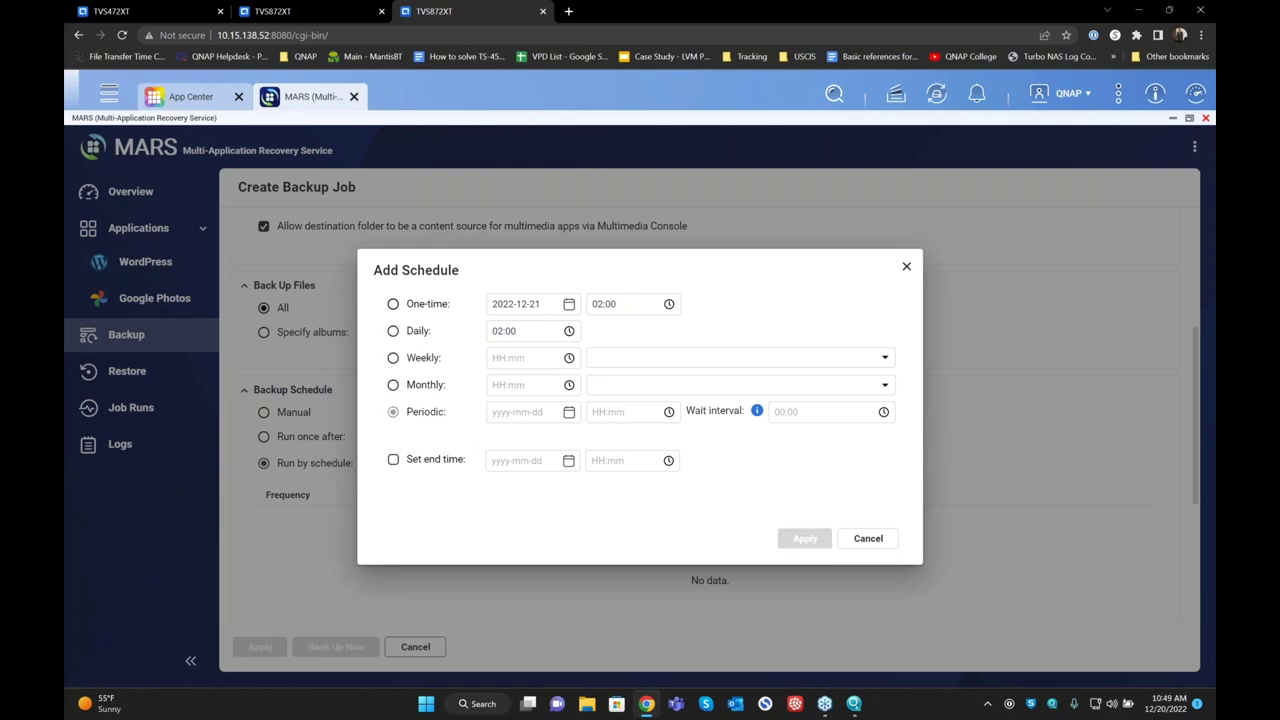
{"action": "left_click", "coordinate": [806, 418]}
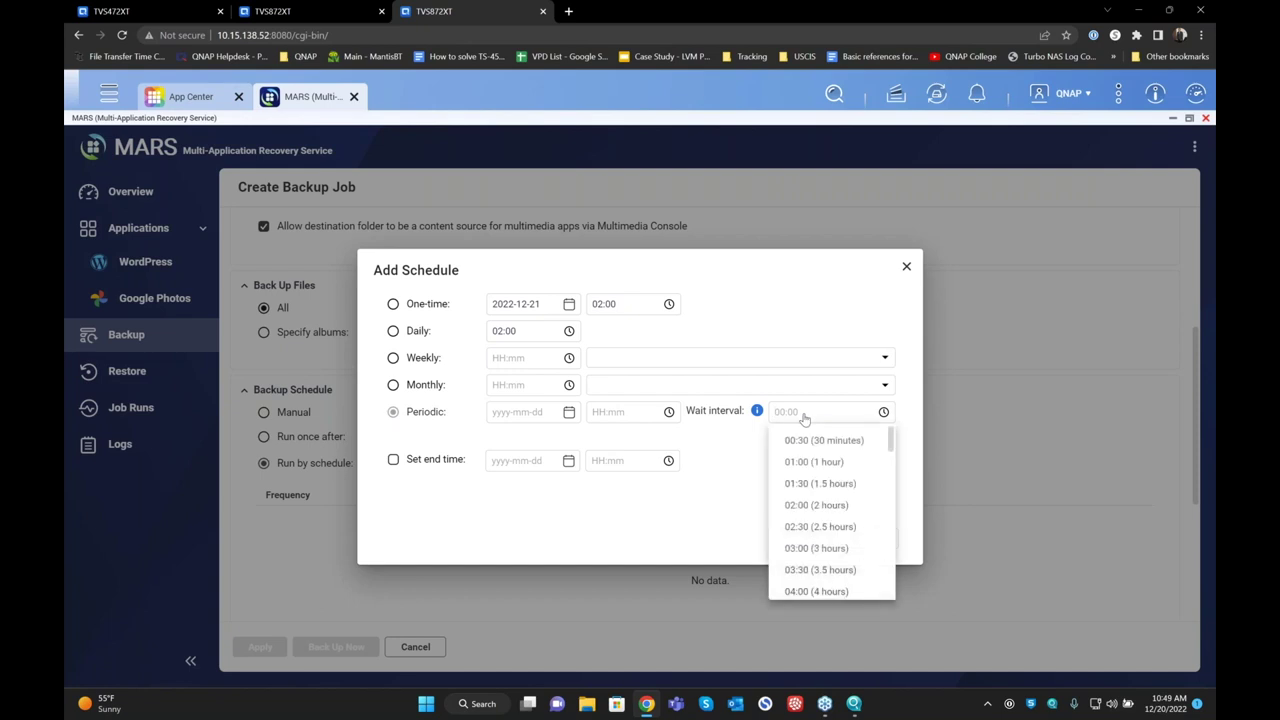
{"action": "left_click", "coordinate": [508, 413]}
{"action": "left_click", "coordinate": [584, 560]}
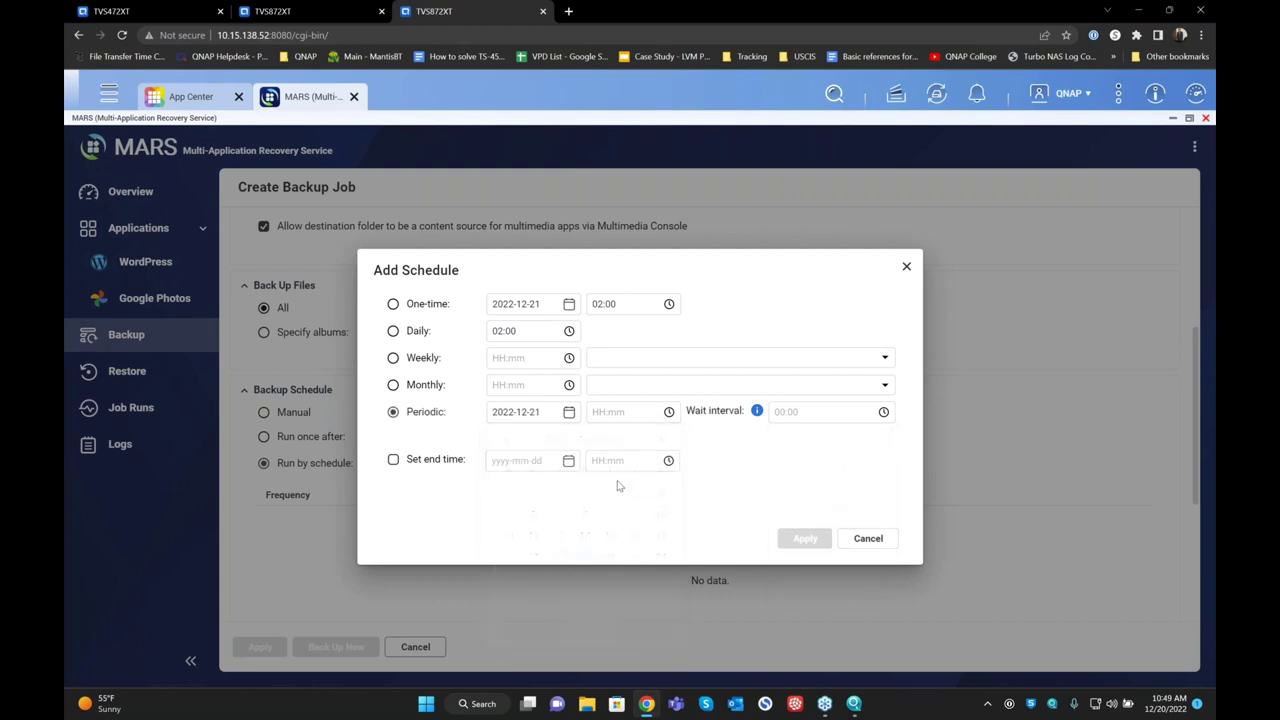
{"action": "left_click", "coordinate": [617, 411]}
{"action": "left_click", "coordinate": [622, 524]}
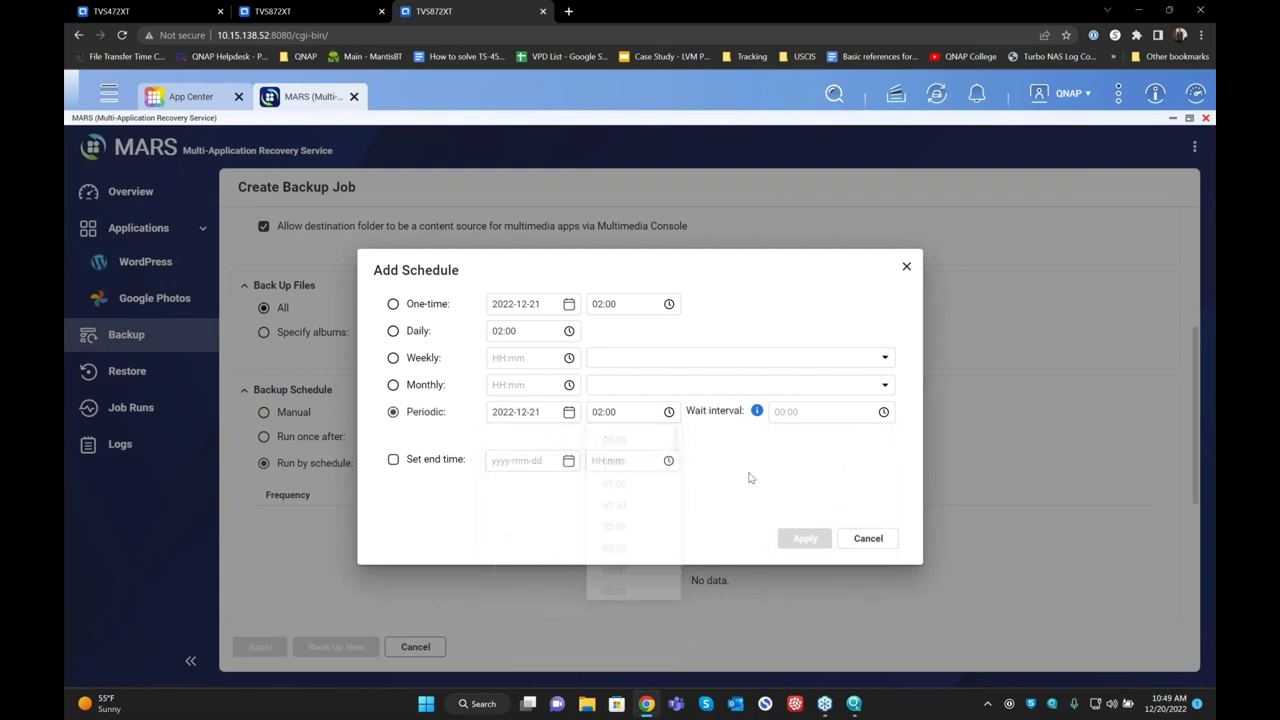
{"action": "left_click", "coordinate": [791, 415]}
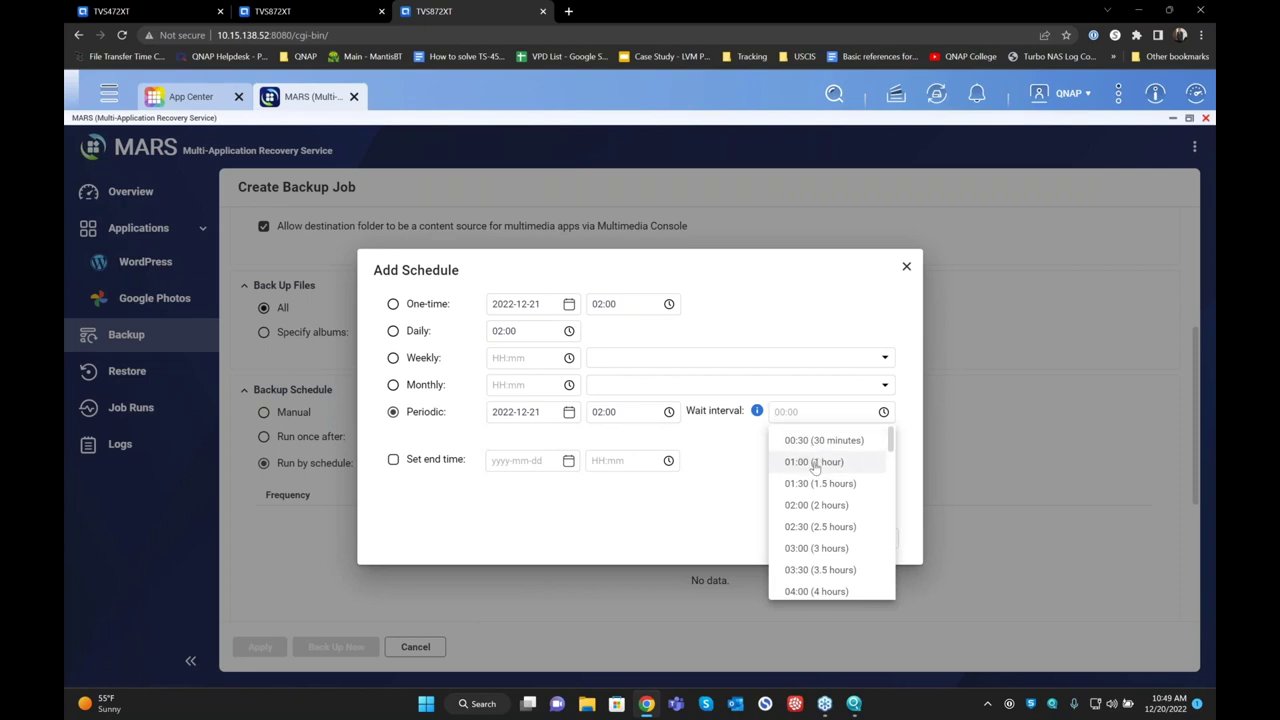
{"action": "scroll", "coordinate": [816, 480], "scroll_direction": "down", "scroll_amount": 5}
{"action": "scroll", "coordinate": [823, 480], "scroll_direction": "down", "scroll_amount": 3}
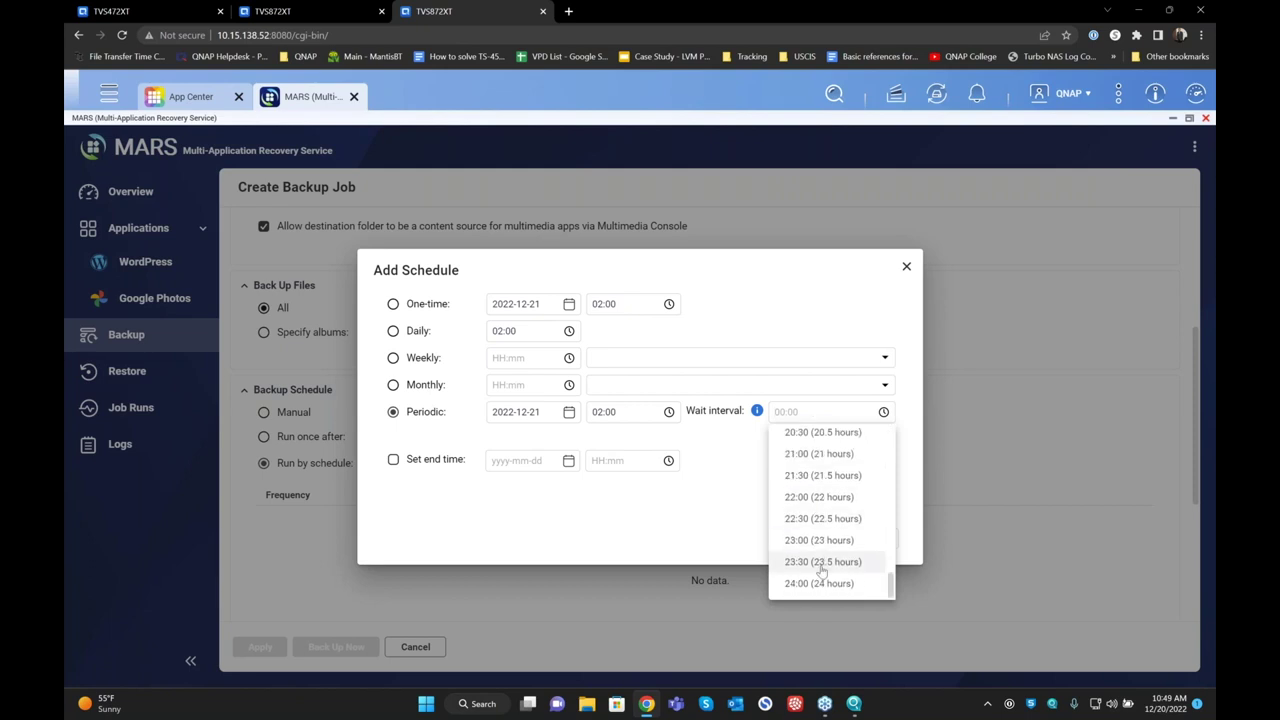
{"action": "scroll", "coordinate": [818, 585], "scroll_direction": "up", "scroll_amount": 8}
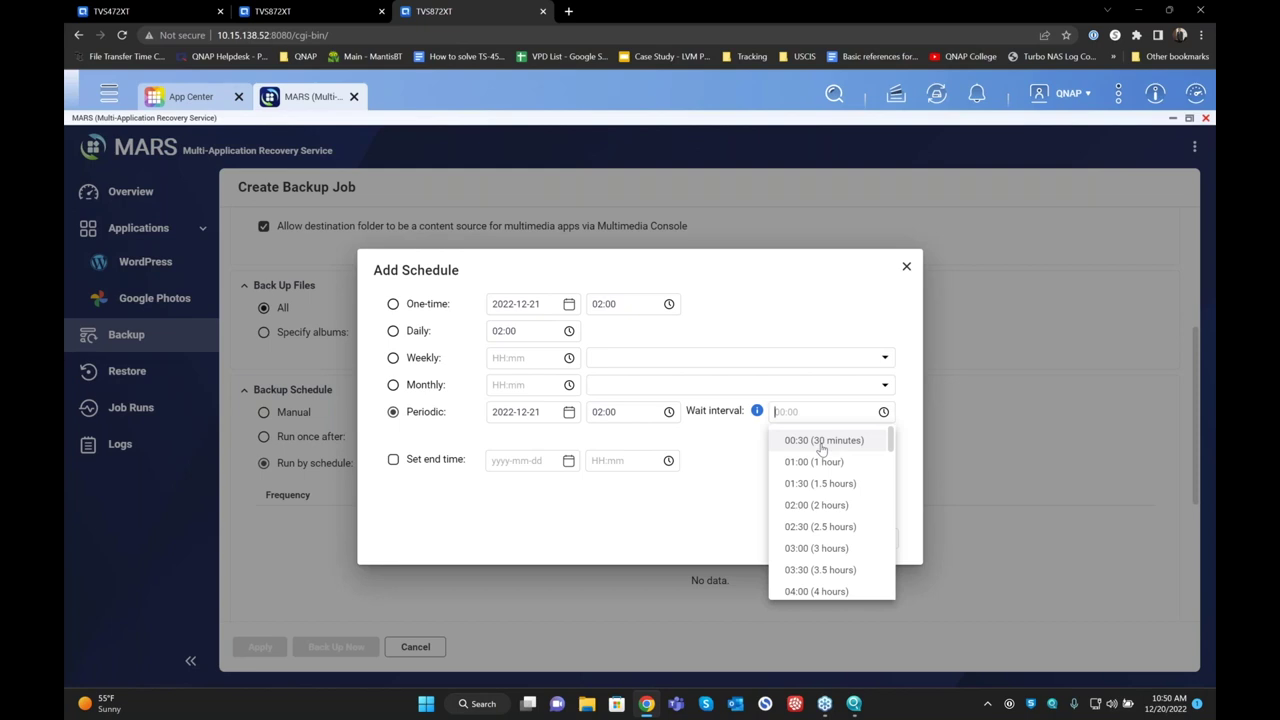
{"action": "left_click", "coordinate": [702, 484]}
Switch the schedule to daily at 02:00, add it to the backup job and save the job.
{"action": "left_click", "coordinate": [393, 331]}
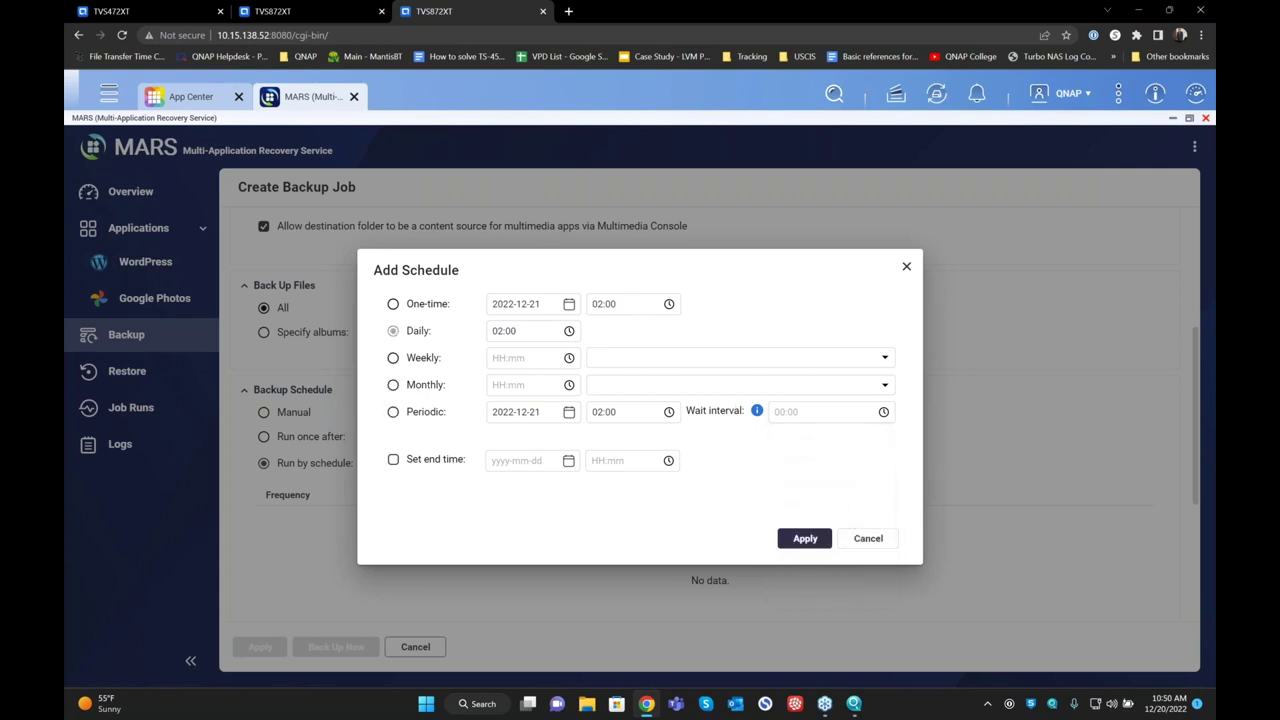
{"action": "left_click", "coordinate": [805, 539]}
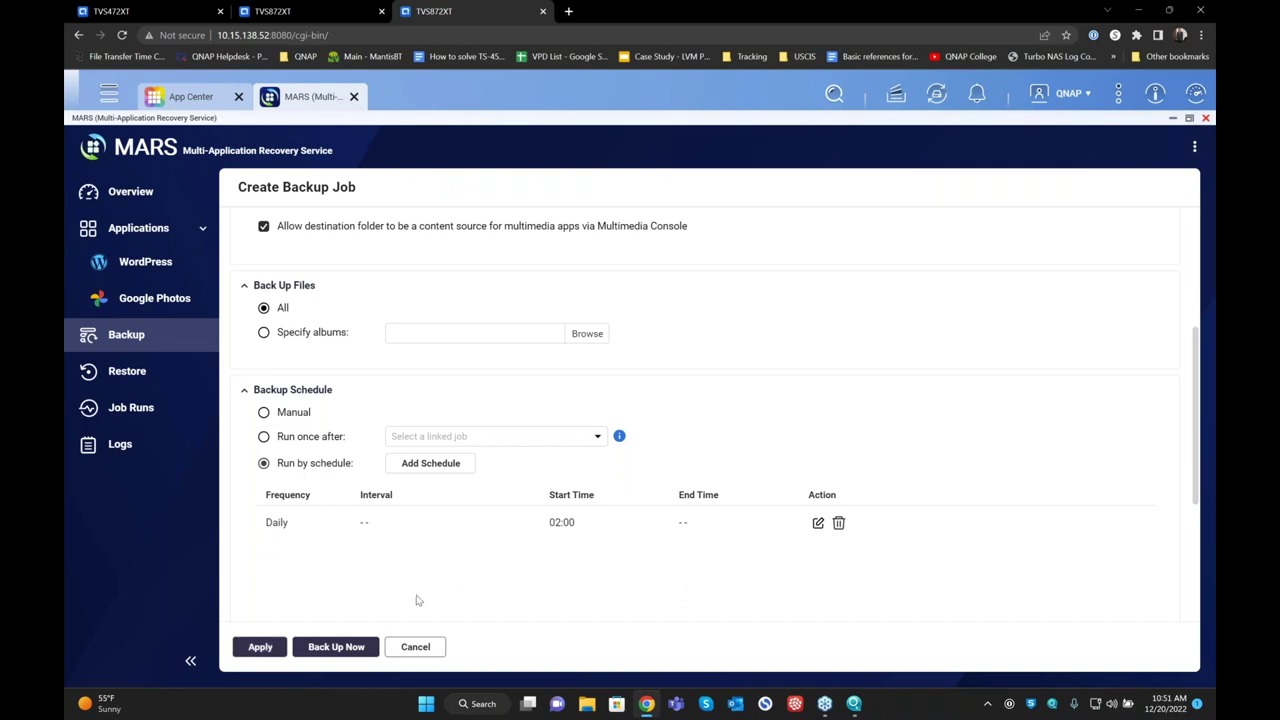
{"action": "left_click", "coordinate": [276, 648]}
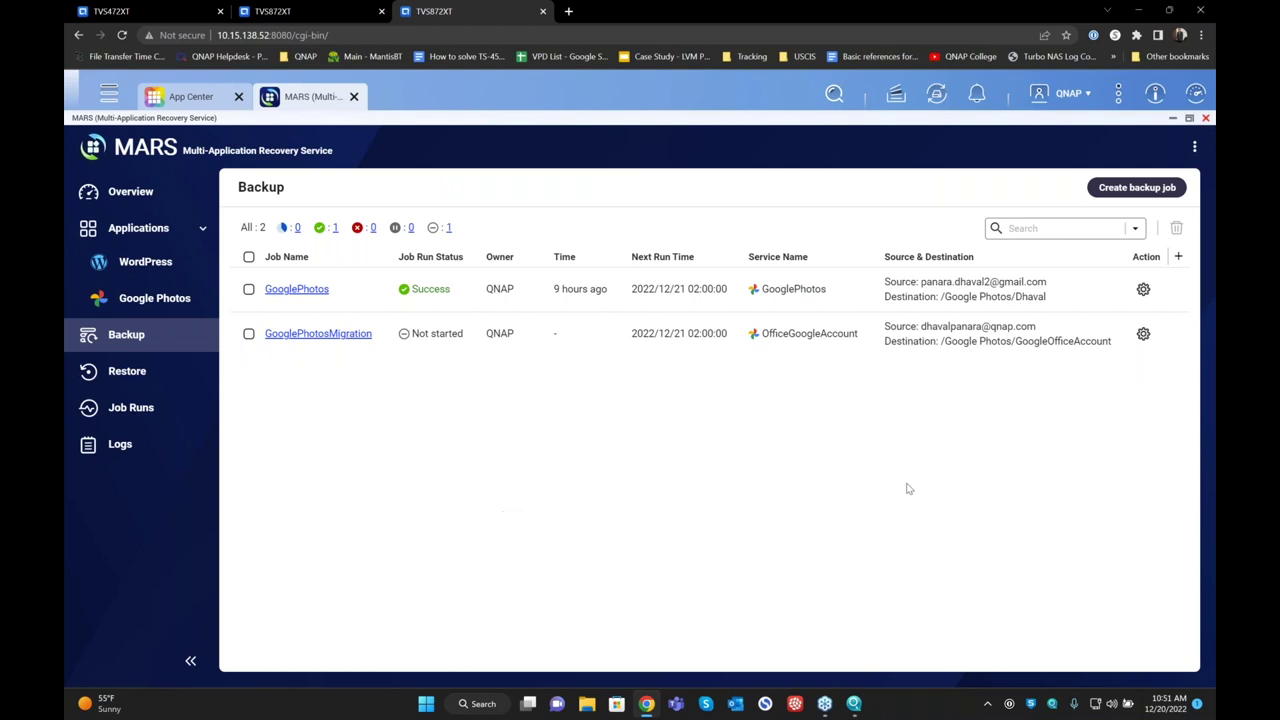
Check the actions available for the GooglePhotosMigration job and start a restore job from the GooglePhotos backup job.
{"action": "left_click", "coordinate": [1143, 335]}
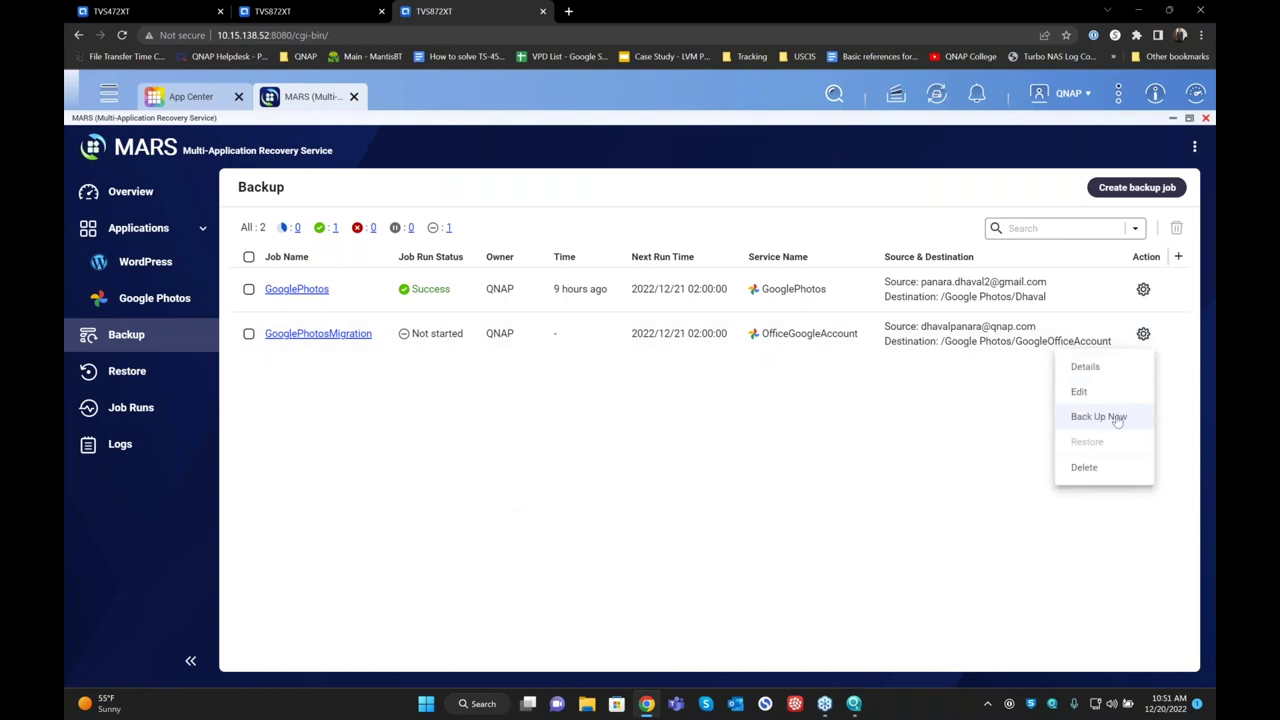
{"action": "left_click", "coordinate": [654, 466]}
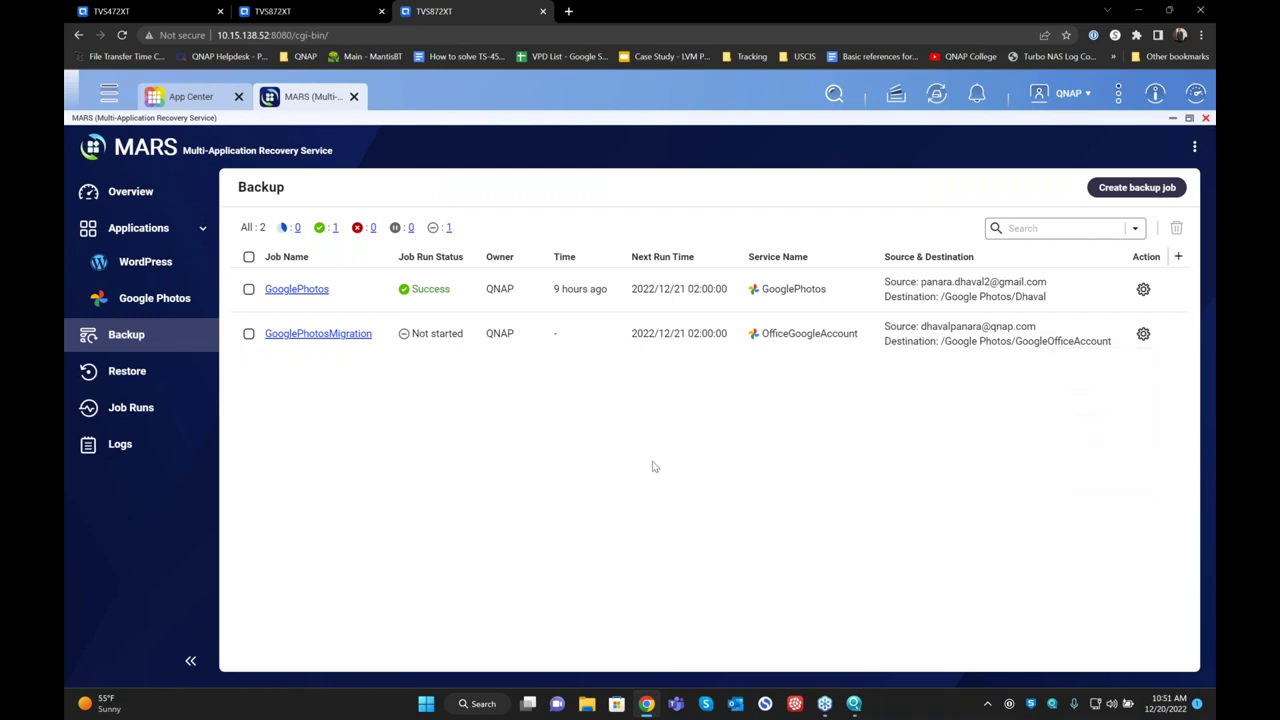
{"action": "left_click", "coordinate": [1143, 289]}
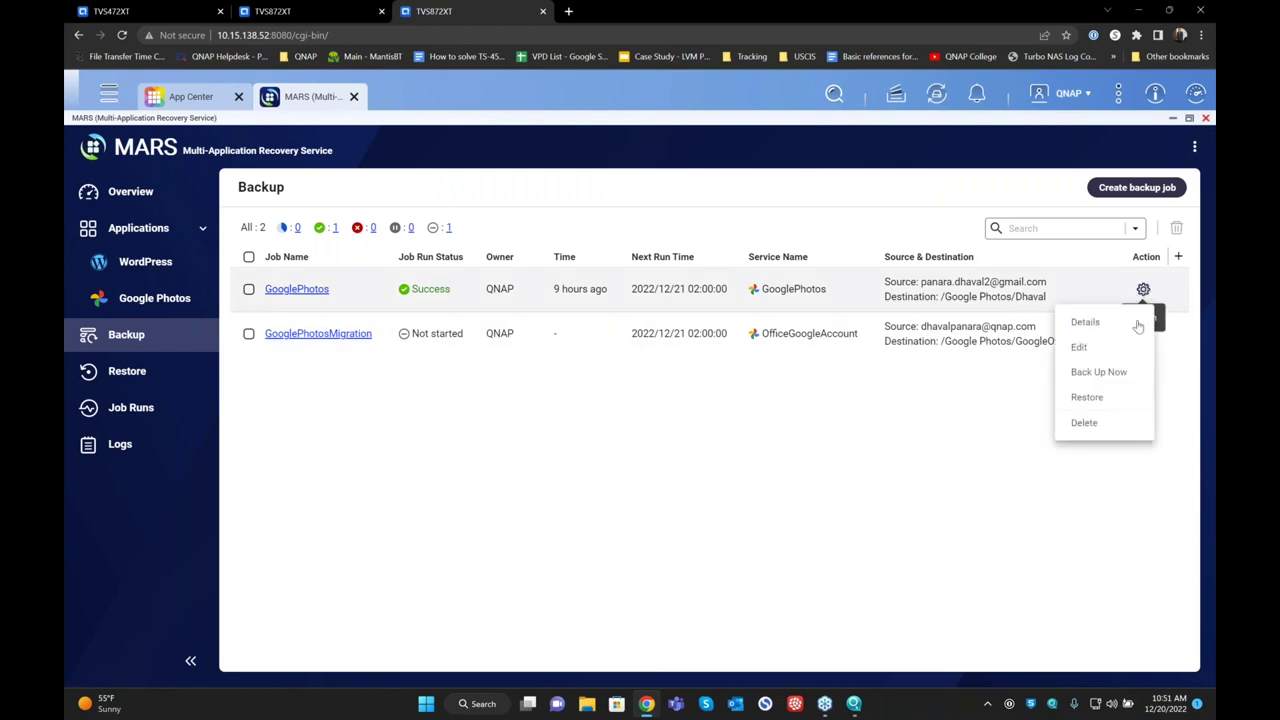
{"action": "left_click", "coordinate": [1110, 398]}
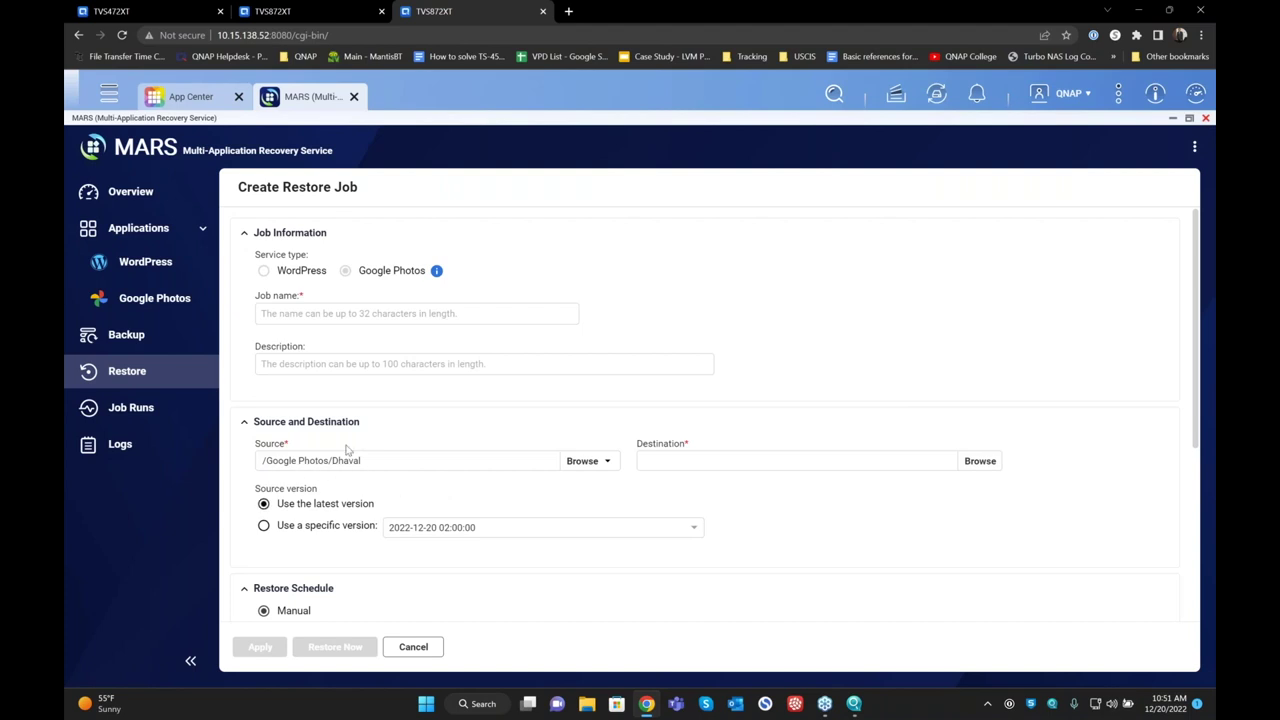
Choose the GooglePhotos service as the destination of the restore job and look over the remaining restore settings.
{"action": "left_click", "coordinate": [988, 463]}
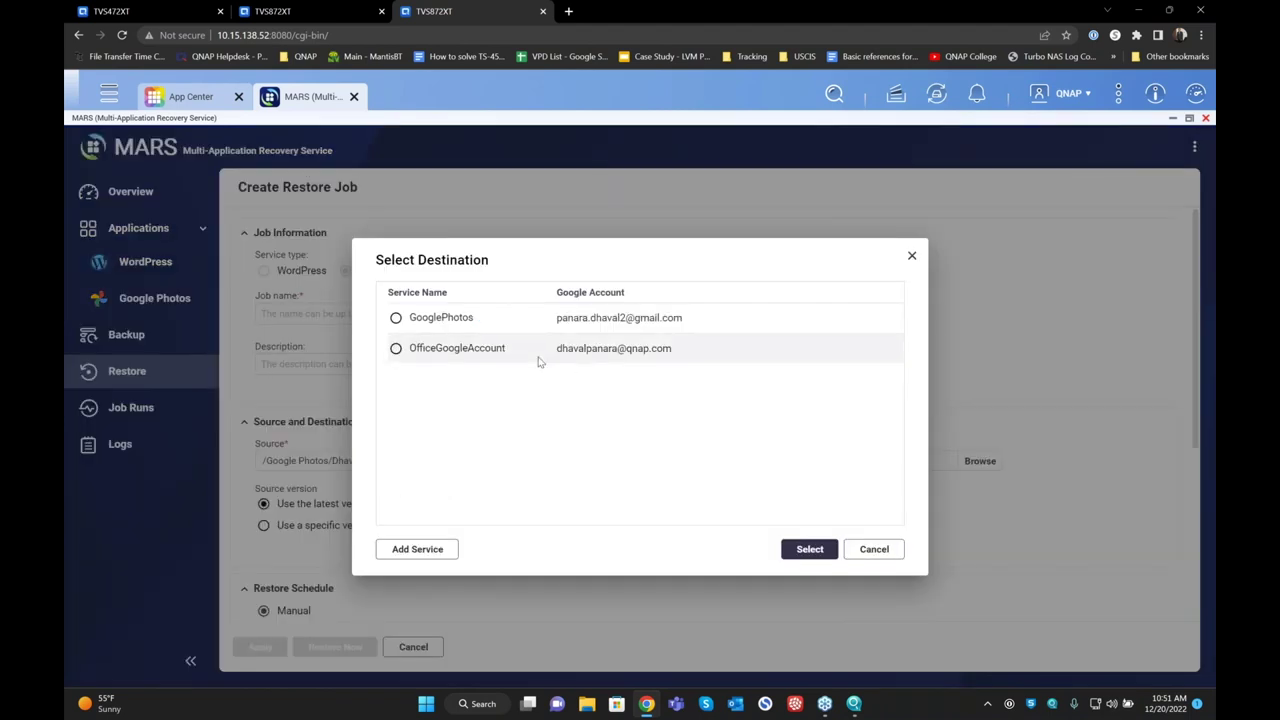
{"action": "left_click", "coordinate": [441, 320]}
{"action": "left_click", "coordinate": [805, 549]}
{"action": "scroll", "coordinate": [790, 548], "scroll_direction": "down", "scroll_amount": 1}
{"action": "scroll", "coordinate": [790, 548], "scroll_direction": "down", "scroll_amount": 2}
{"action": "scroll", "coordinate": [790, 548], "scroll_direction": "up", "scroll_amount": 2}
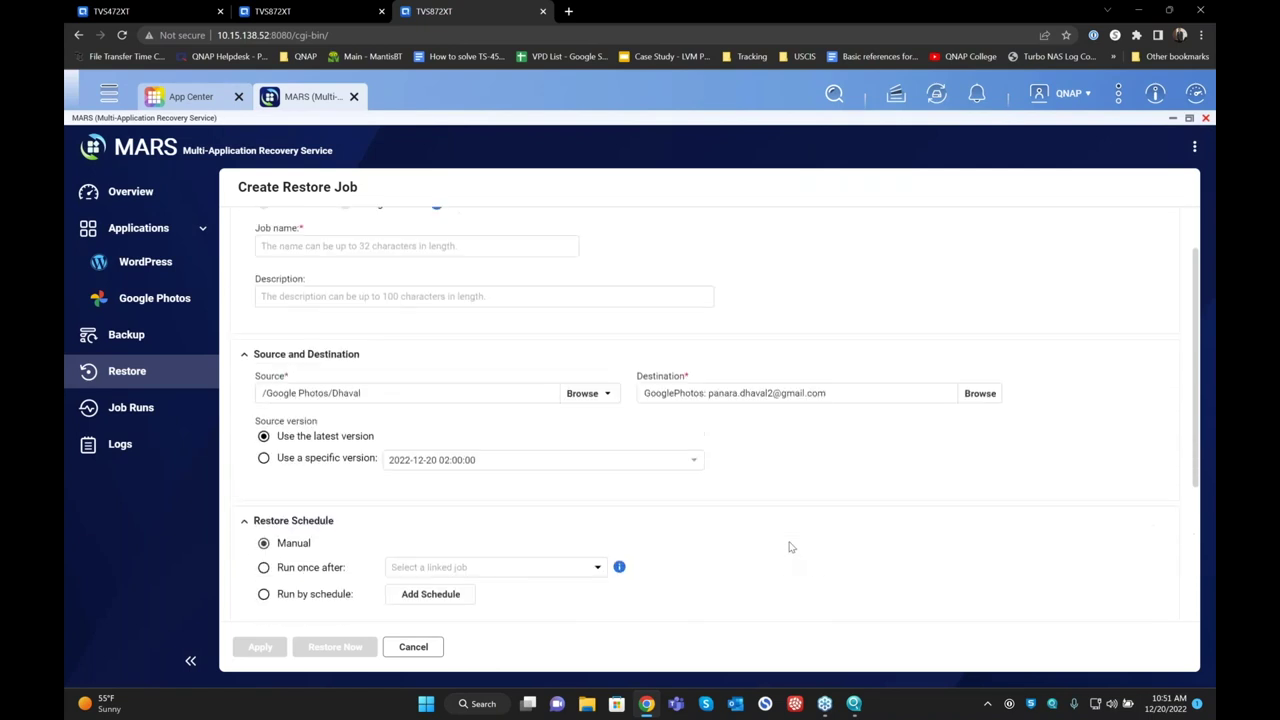
Keep the latest source version, cancel the restore job and view the connected Google Photos services.
{"action": "left_click", "coordinate": [345, 440]}
{"action": "right_click", "coordinate": [409, 648]}
{"action": "left_click", "coordinate": [407, 649]}
{"action": "left_click", "coordinate": [406, 649]}
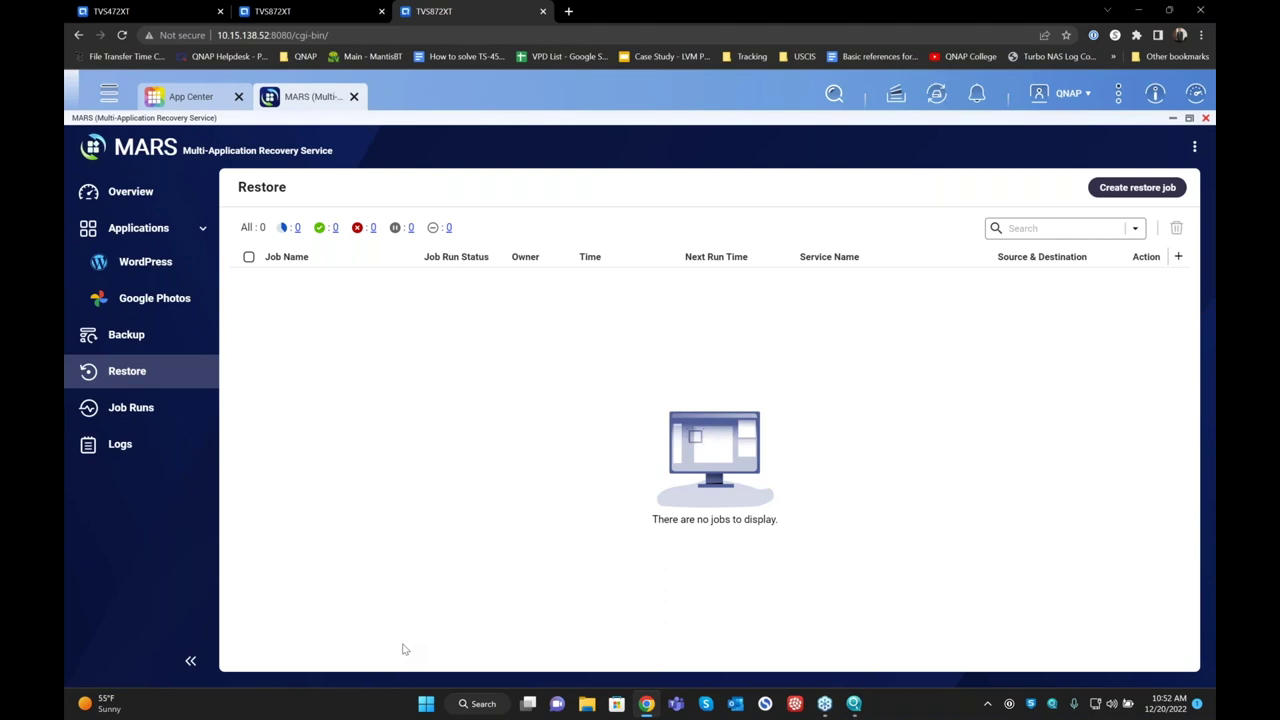
{"action": "left_click", "coordinate": [166, 302]}
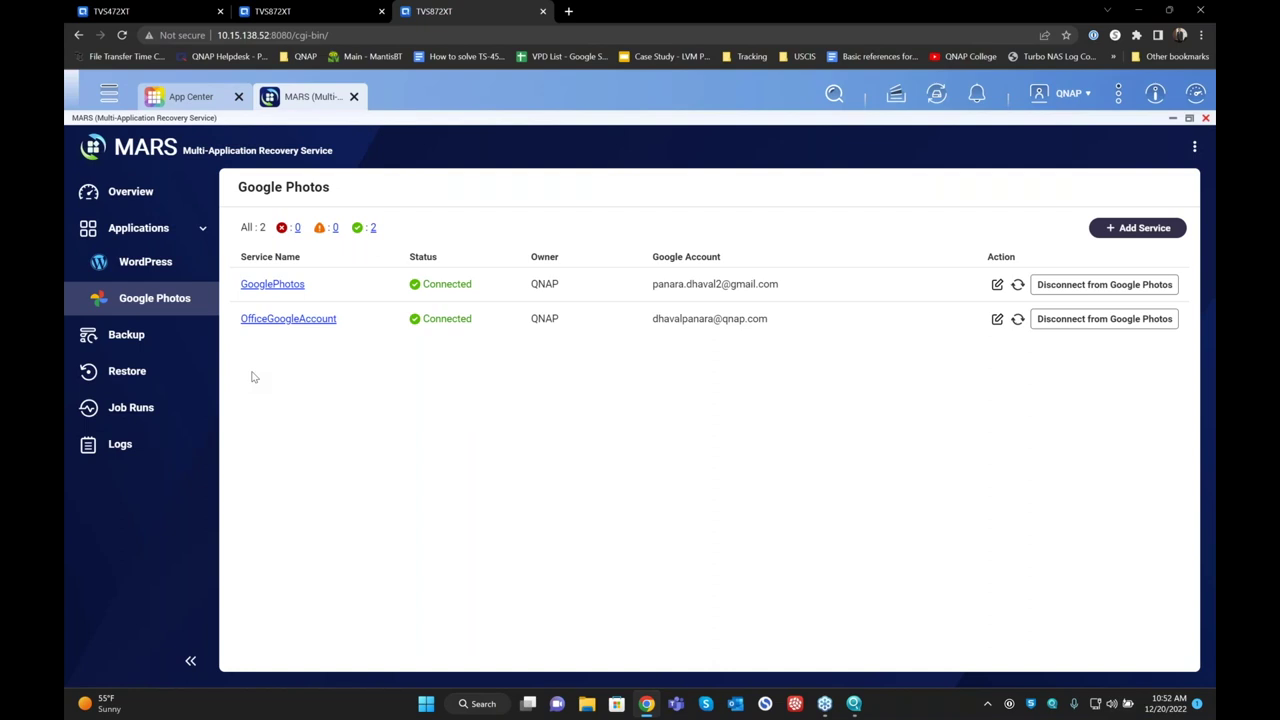
On the TVS472XT NAS, search the App Center for "QUm" and open QuMagie.
{"action": "left_click", "coordinate": [112, 11]}
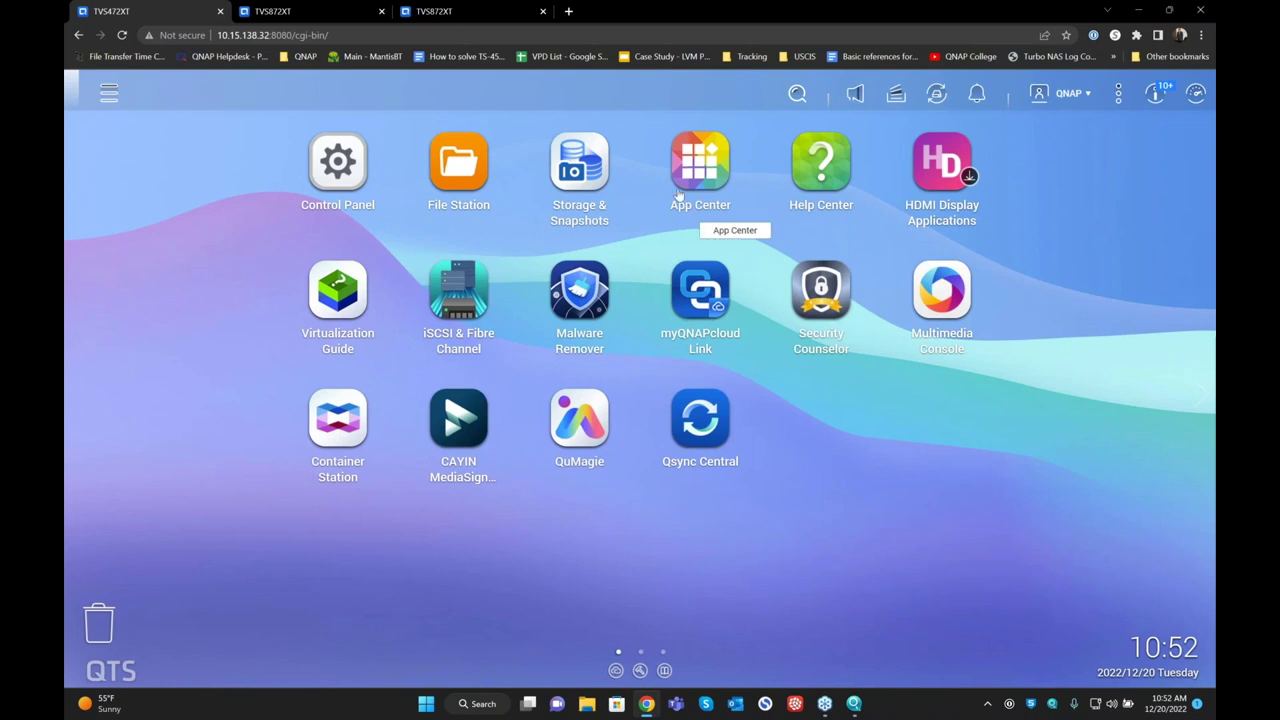
{"action": "left_click", "coordinate": [700, 168]}
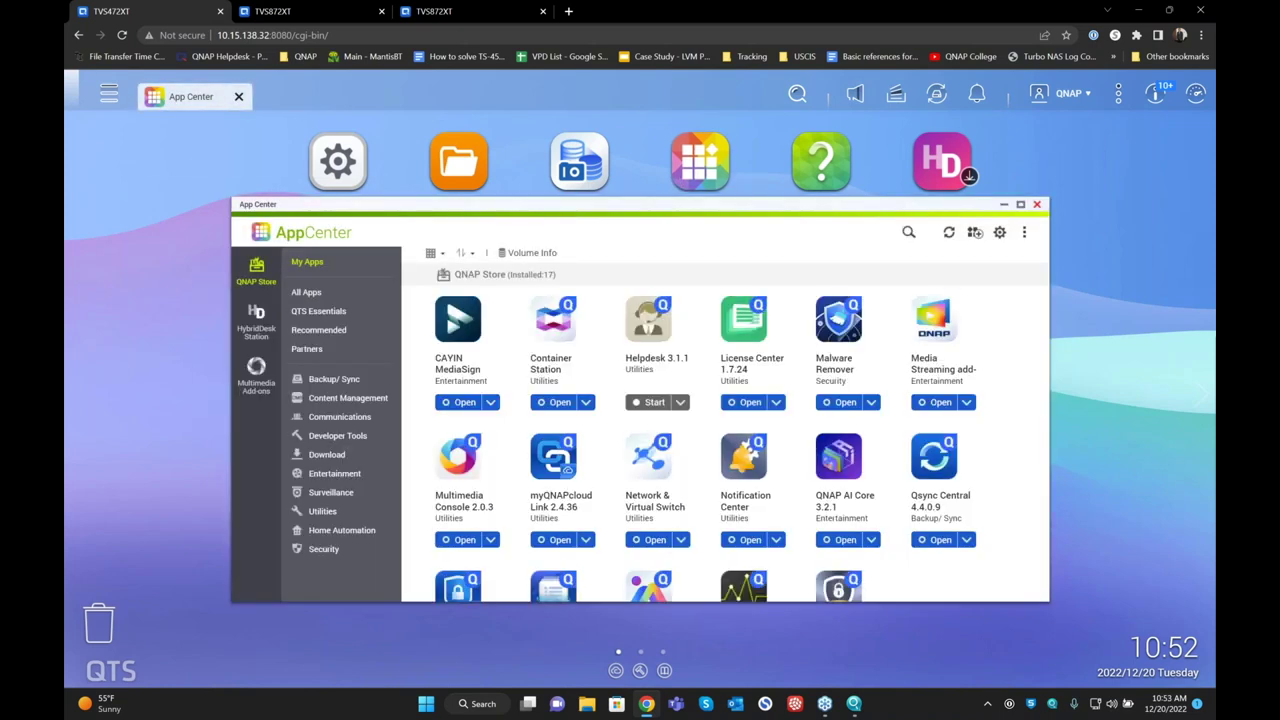
{"action": "left_click", "coordinate": [908, 232]}
{"action": "type", "text": "QUm"}
{"action": "left_click", "coordinate": [908, 232]}
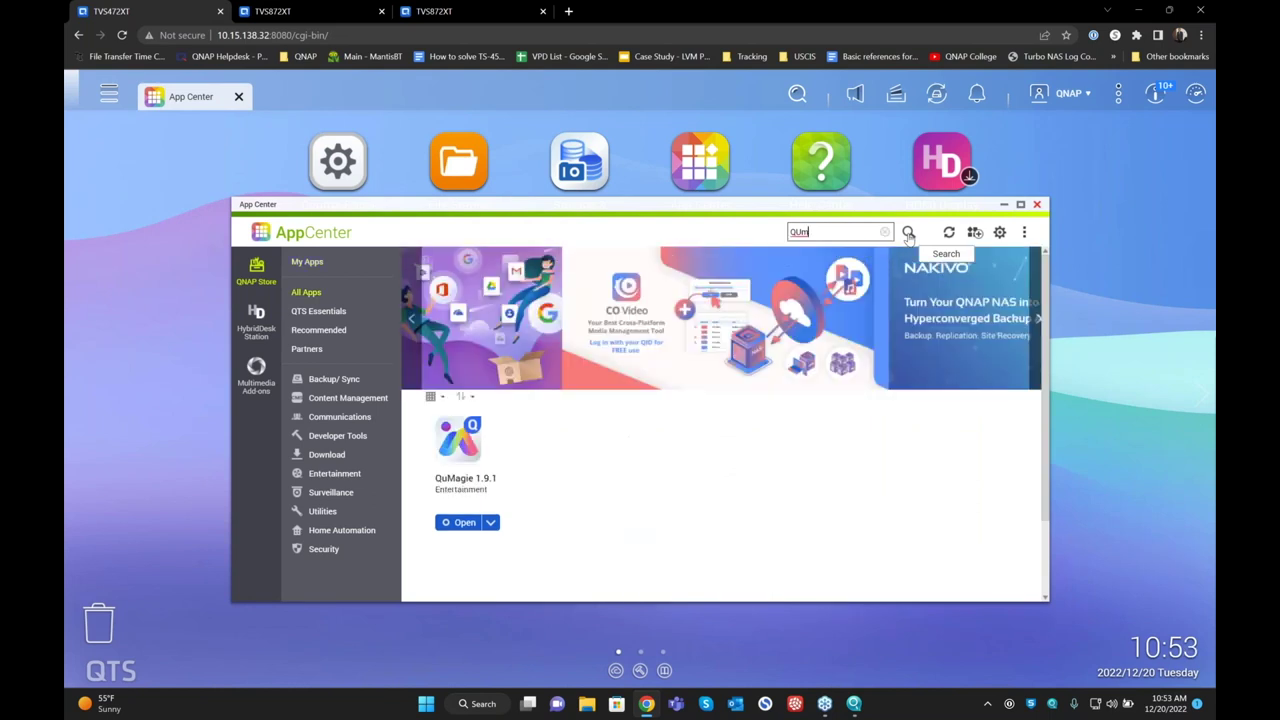
{"action": "left_click", "coordinate": [490, 522]}
{"action": "left_click", "coordinate": [458, 522]}
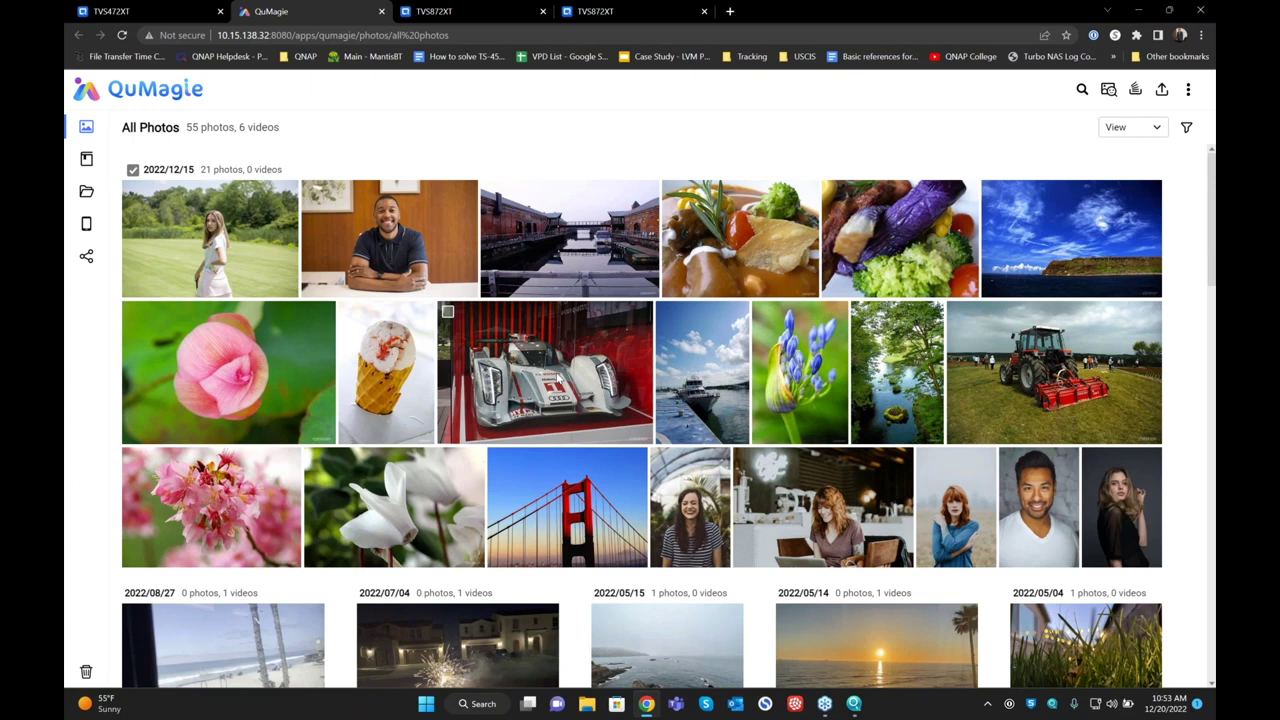
Browse the photo timeline from the newest photos to the oldest ones by date, and return to the newest.
{"action": "scroll", "coordinate": [562, 376], "scroll_direction": "down", "scroll_amount": 7}
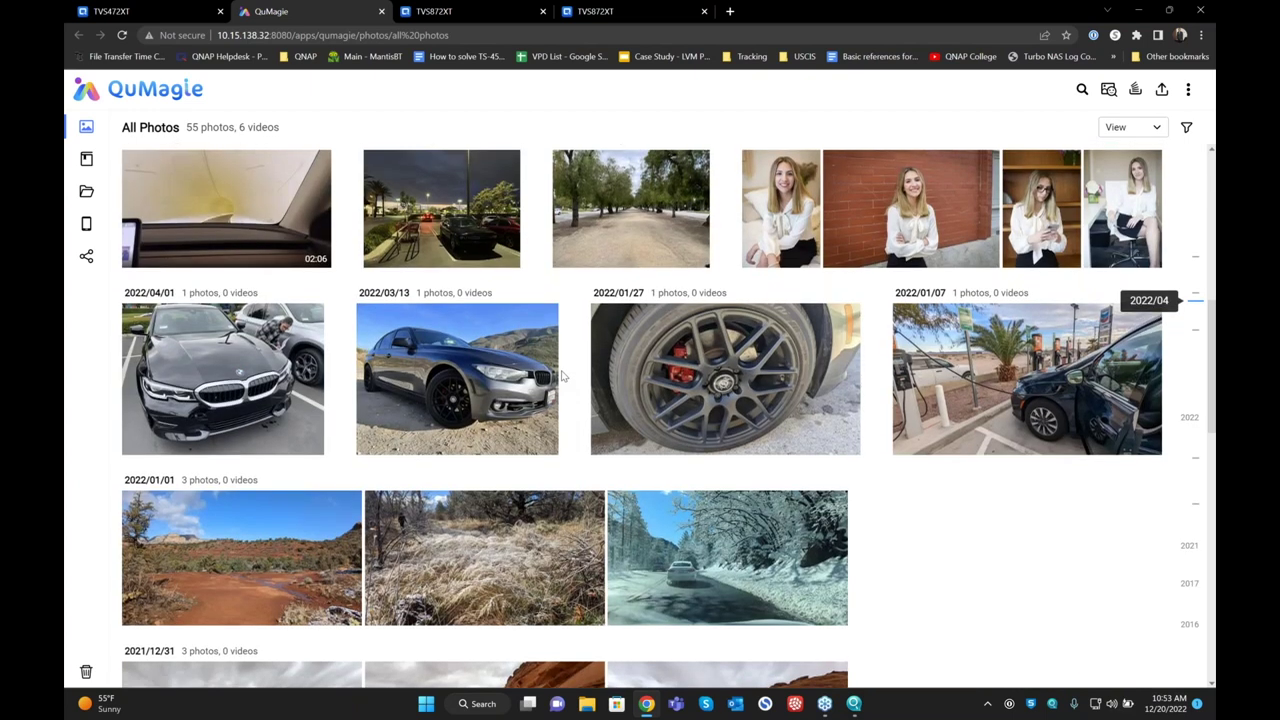
{"action": "scroll", "coordinate": [562, 376], "scroll_direction": "up", "scroll_amount": 7}
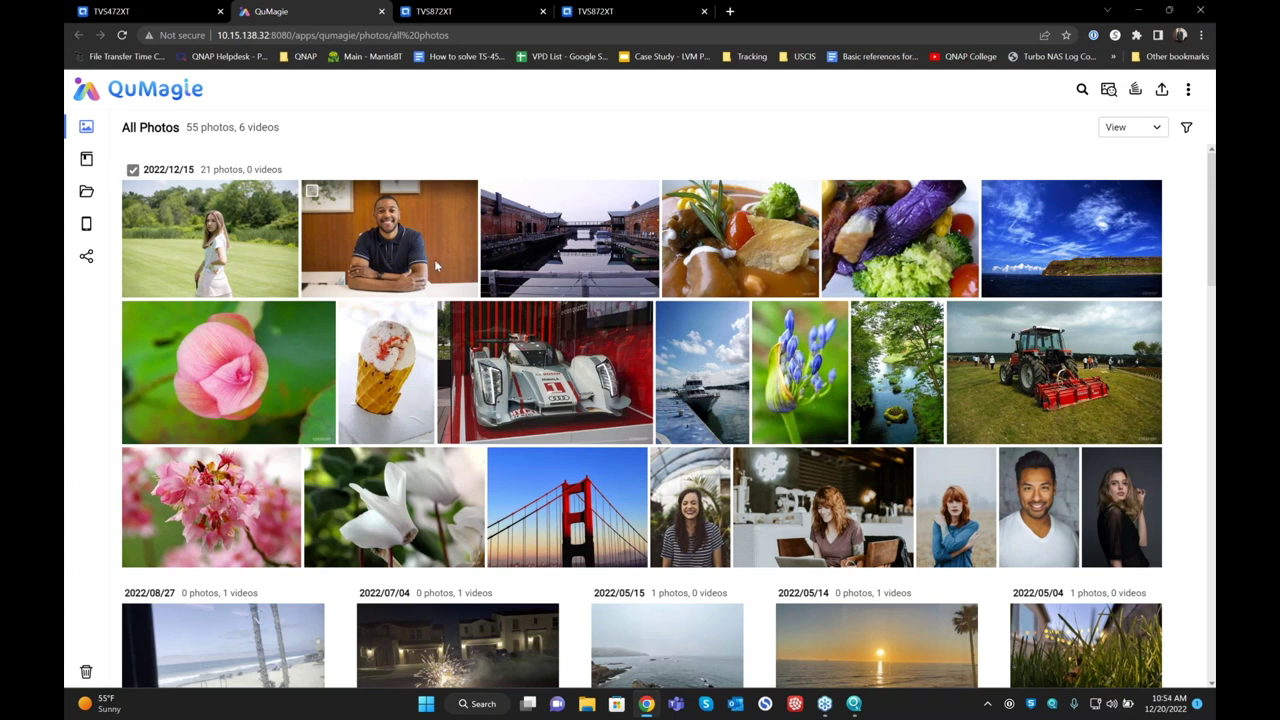
{"action": "scroll", "coordinate": [515, 256], "scroll_direction": "down", "scroll_amount": 2}
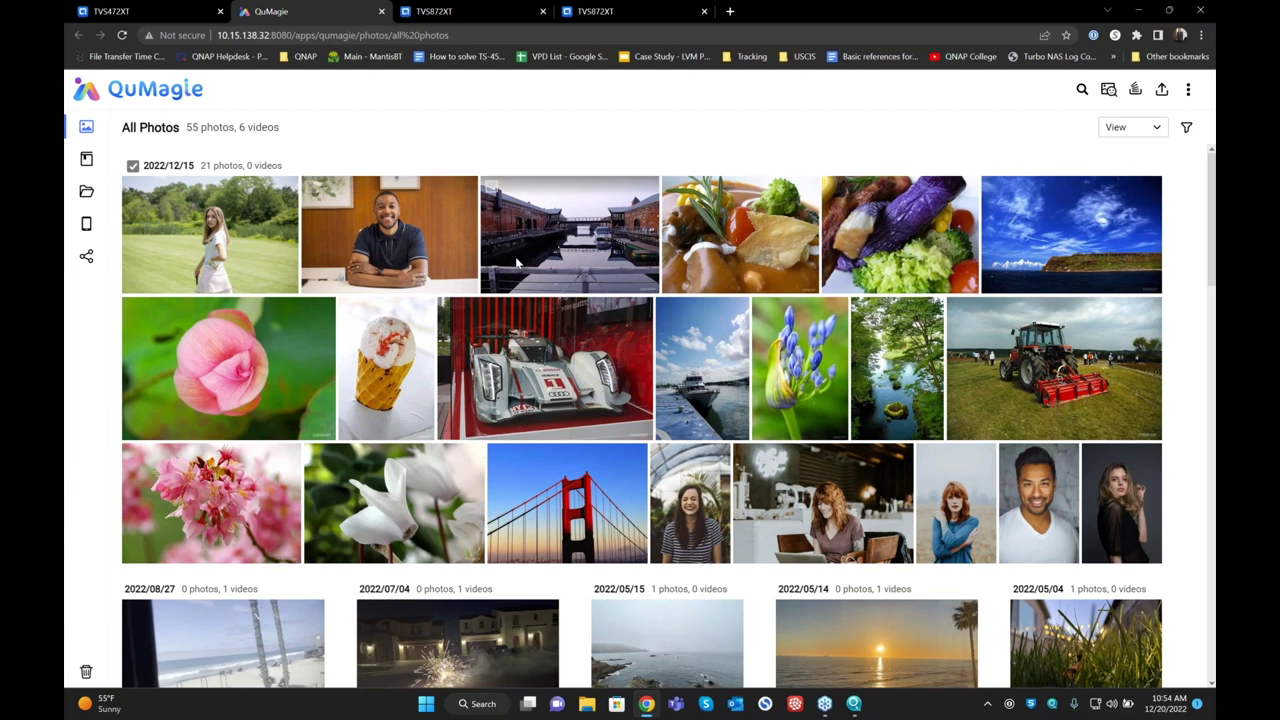
{"action": "scroll", "coordinate": [516, 256], "scroll_direction": "down", "scroll_amount": 8}
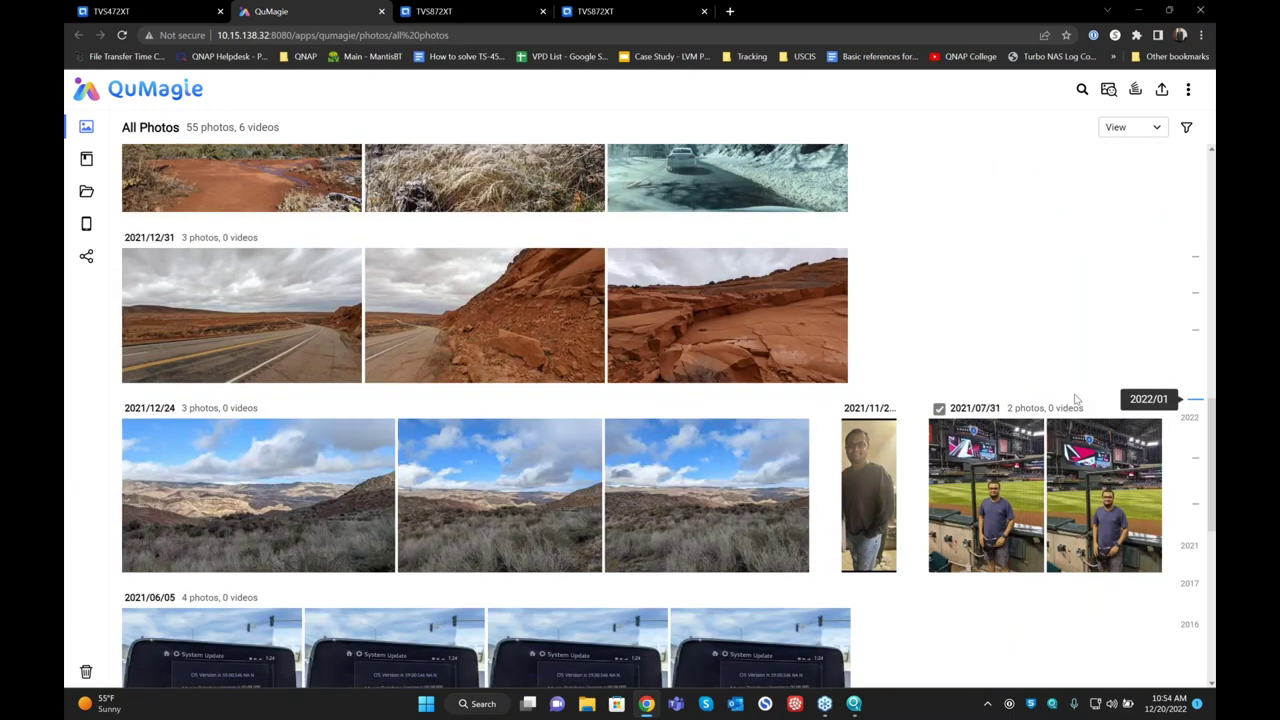
{"action": "left_click", "coordinate": [1190, 540]}
{"action": "left_click", "coordinate": [1197, 582]}
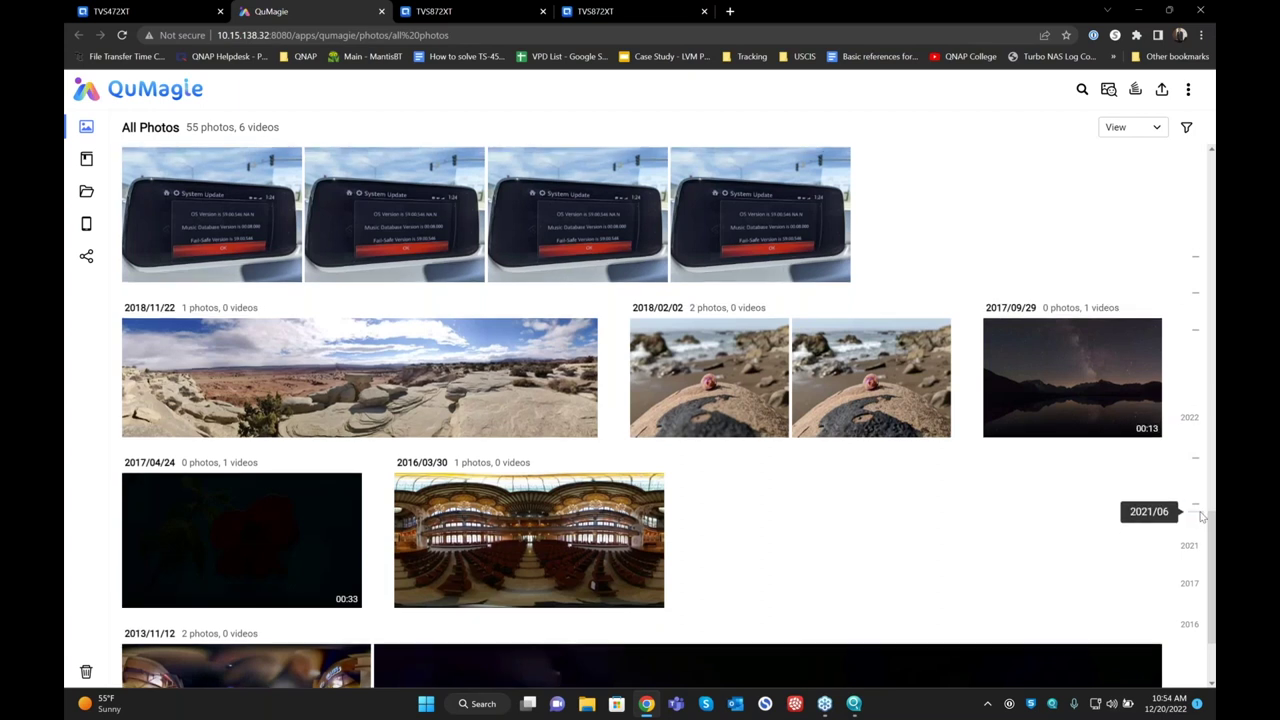
{"action": "scroll", "coordinate": [1197, 582], "scroll_direction": "up", "scroll_amount": 10}
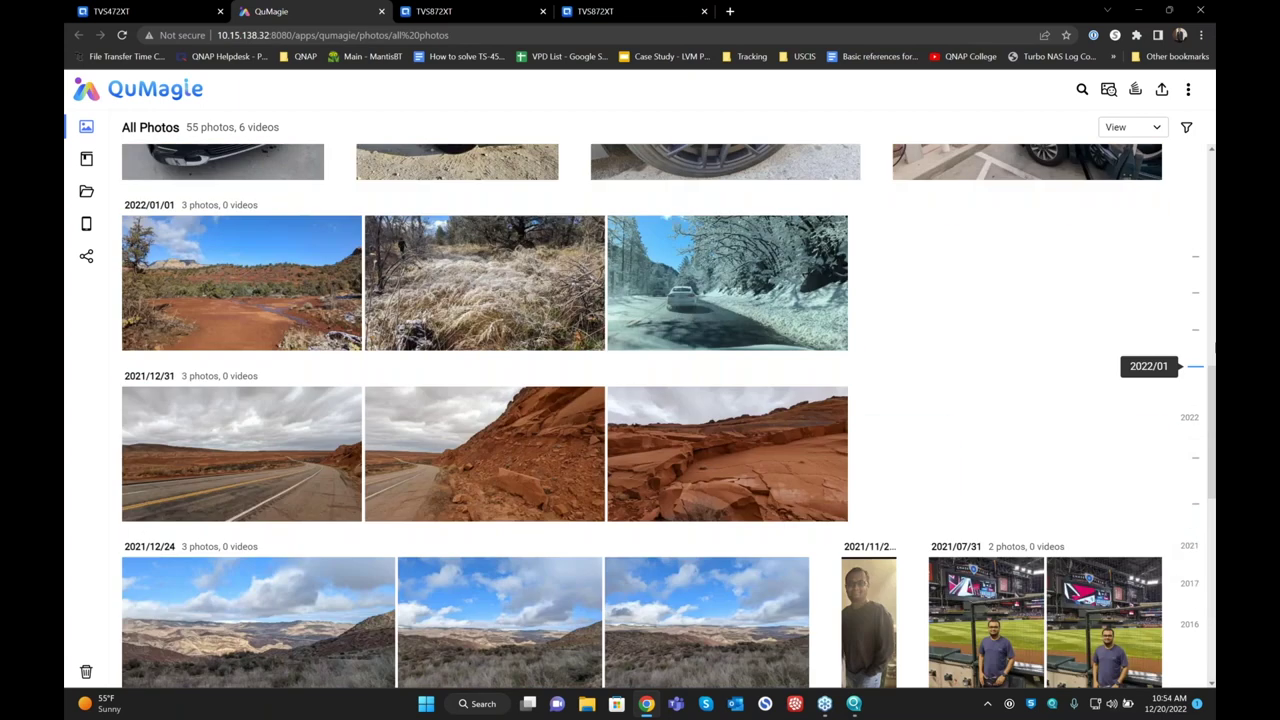
{"action": "left_click", "coordinate": [1195, 486]}
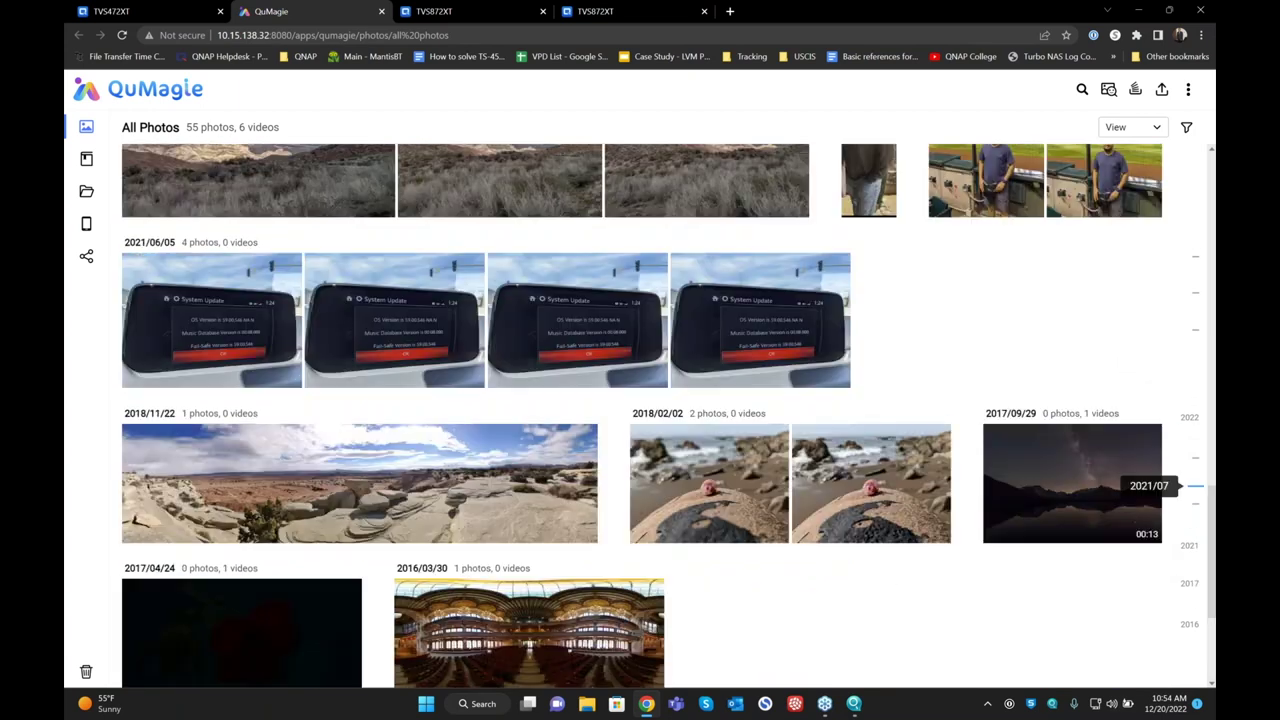
{"action": "left_click", "coordinate": [1188, 625]}
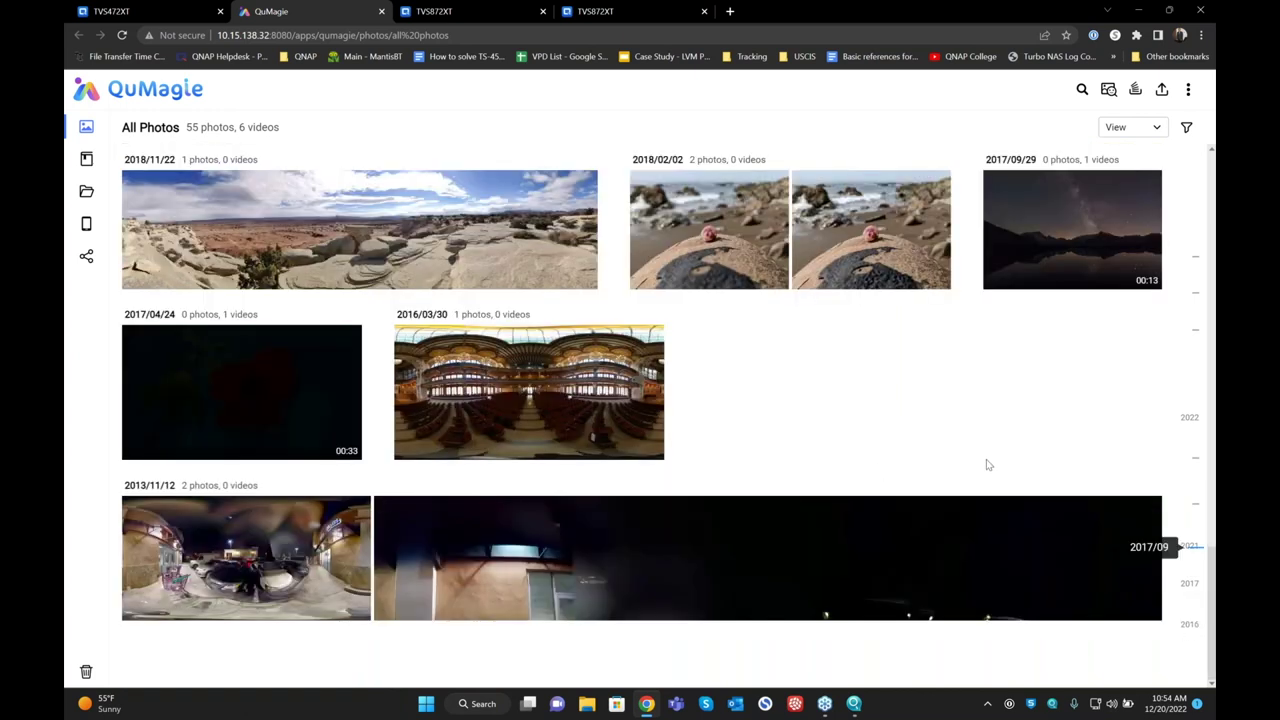
{"action": "scroll", "coordinate": [1191, 262], "scroll_direction": "up", "scroll_amount": 4}
{"action": "scroll", "coordinate": [1048, 357], "scroll_direction": "up", "scroll_amount": 10}
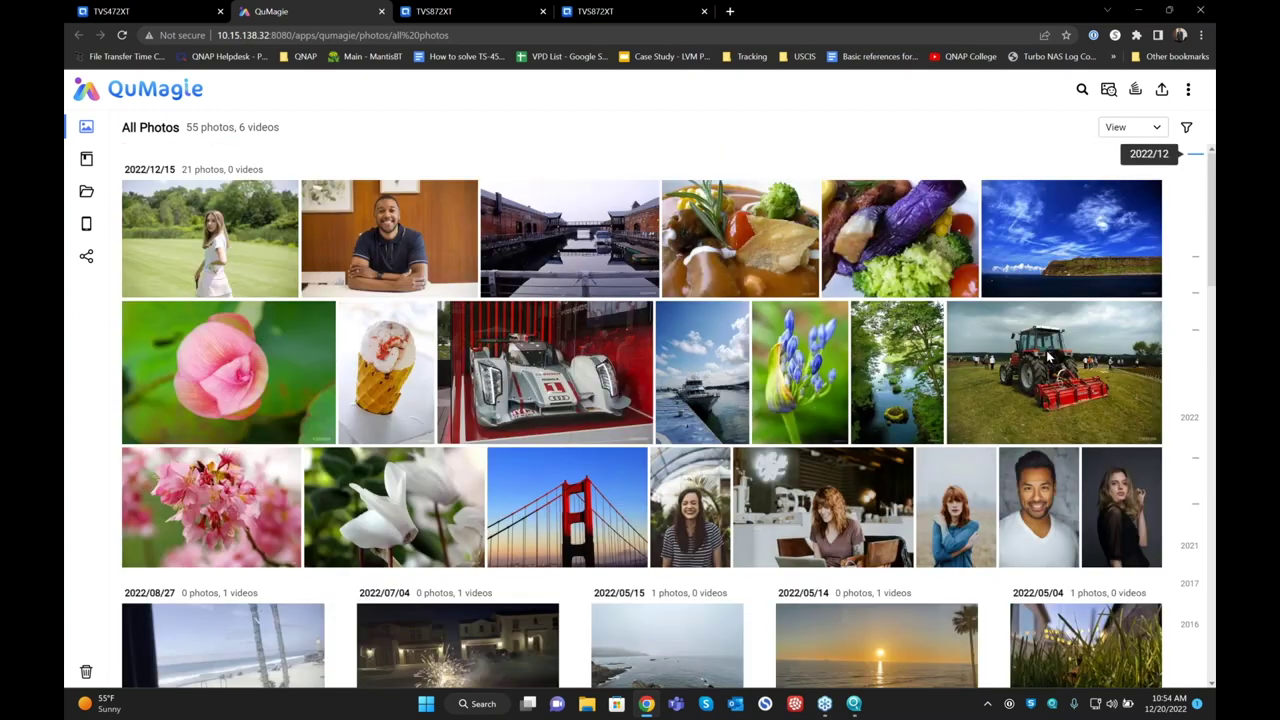
Show all photos in the continuous gallery layout without date groups, using the largest thumbnail size.
{"action": "left_click", "coordinate": [1126, 132]}
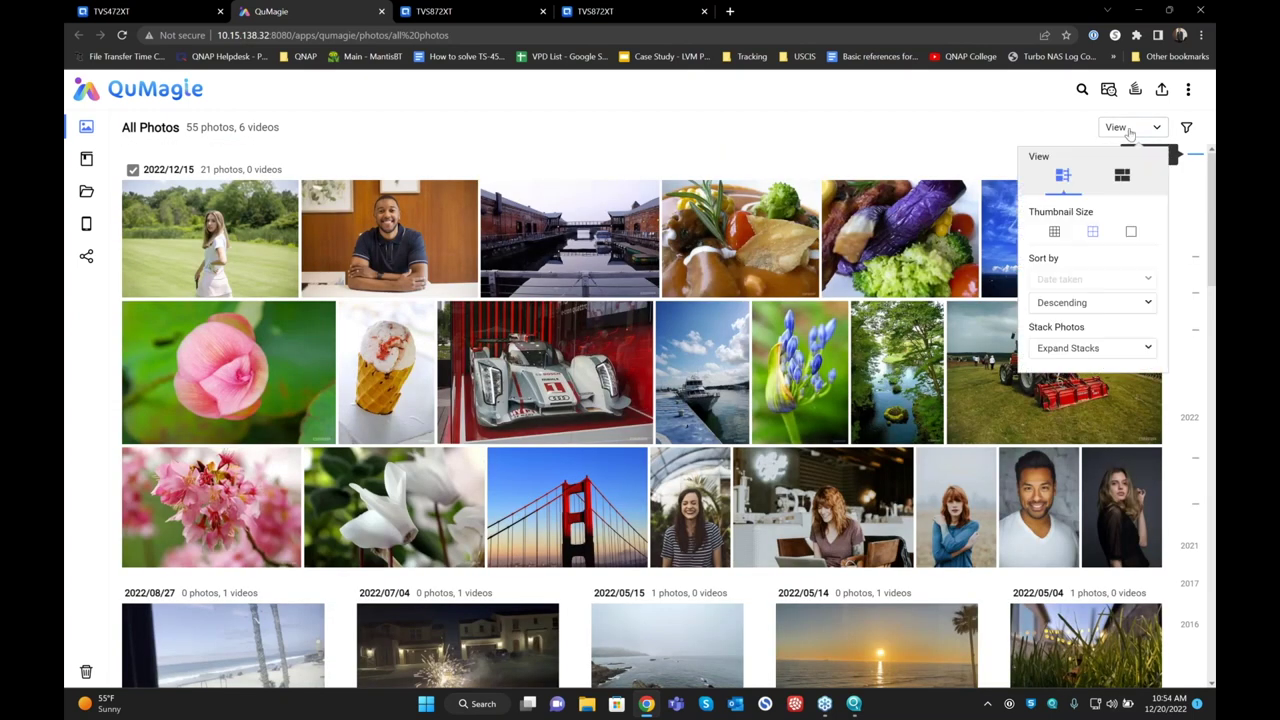
{"action": "left_click", "coordinate": [1086, 304]}
{"action": "left_click", "coordinate": [1087, 306]}
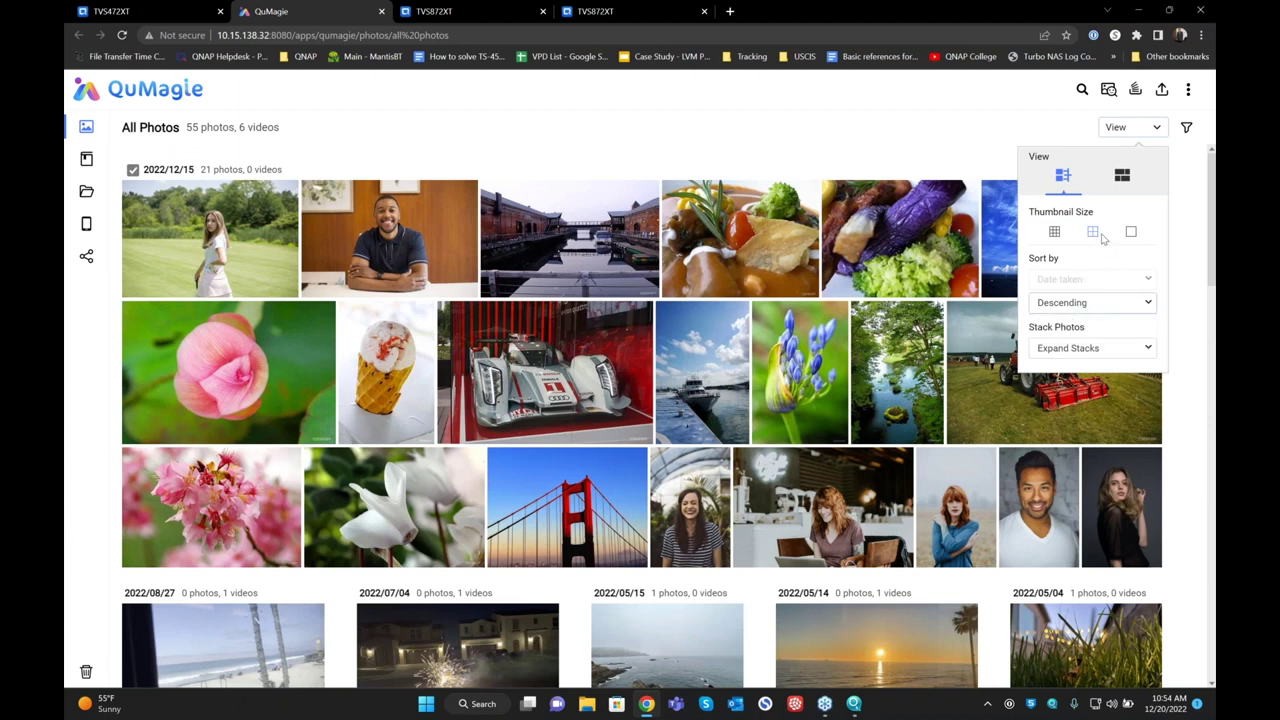
{"action": "left_click", "coordinate": [1121, 178]}
{"action": "left_click", "coordinate": [1131, 233]}
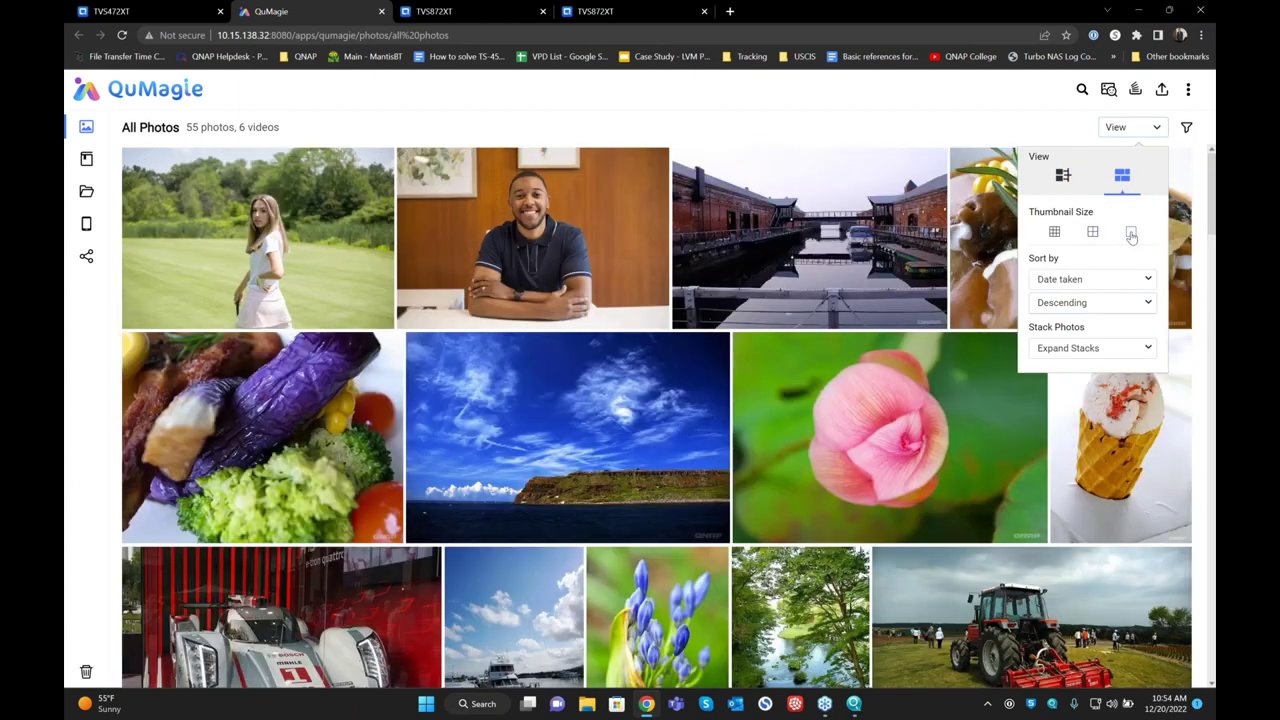
{"action": "left_click", "coordinate": [927, 128]}
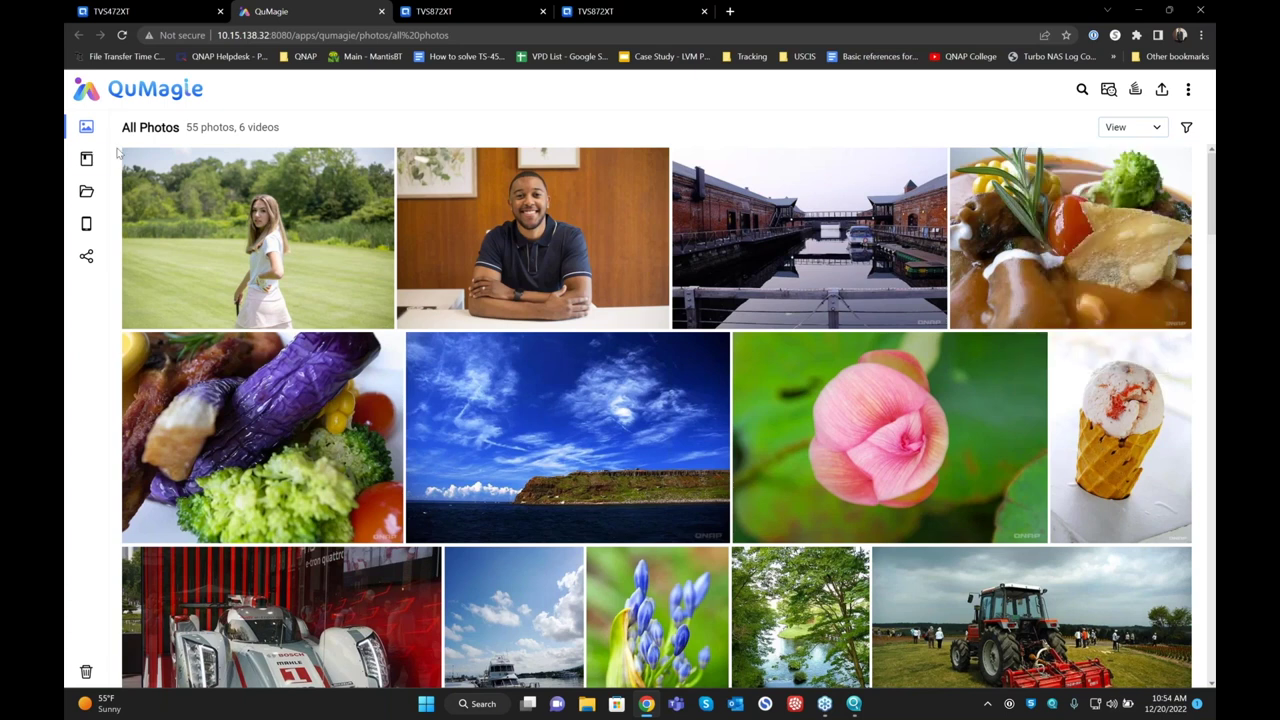
Open the album overview and look through the smart album categories and the media types, including similar, 360 and live photos.
{"action": "mouse_move", "coordinate": [84, 162]}
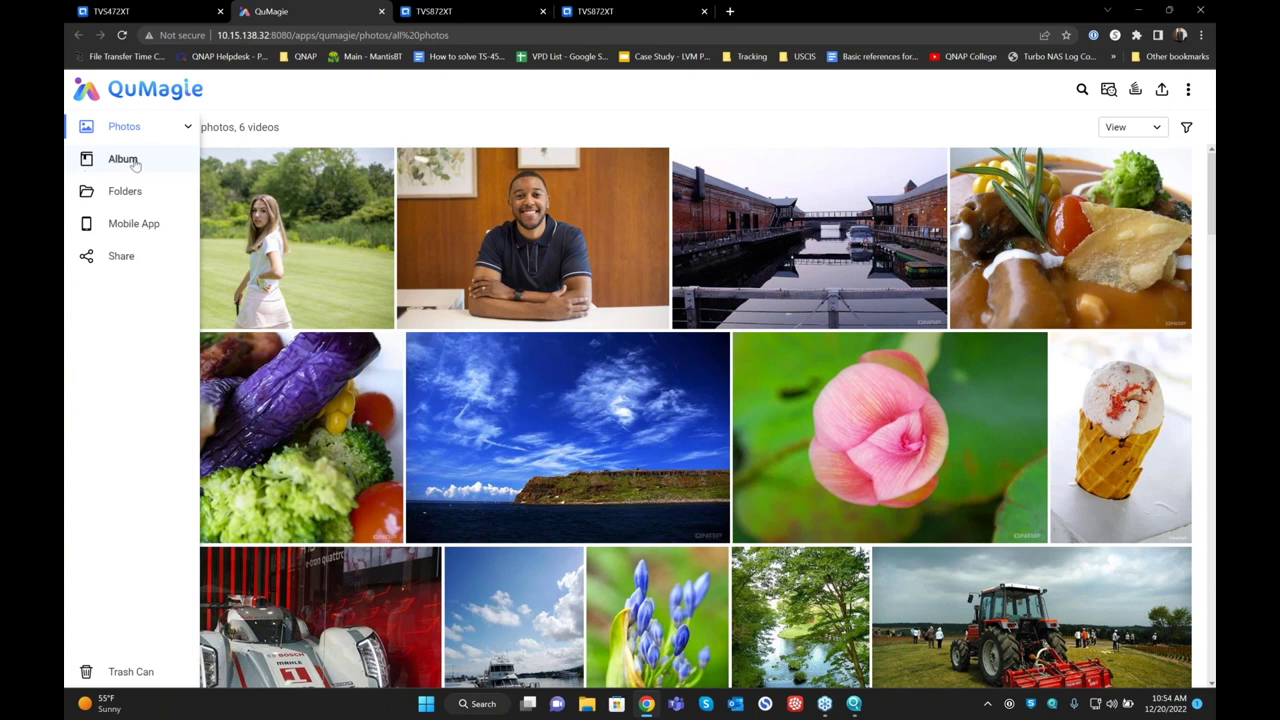
{"action": "left_click", "coordinate": [134, 163]}
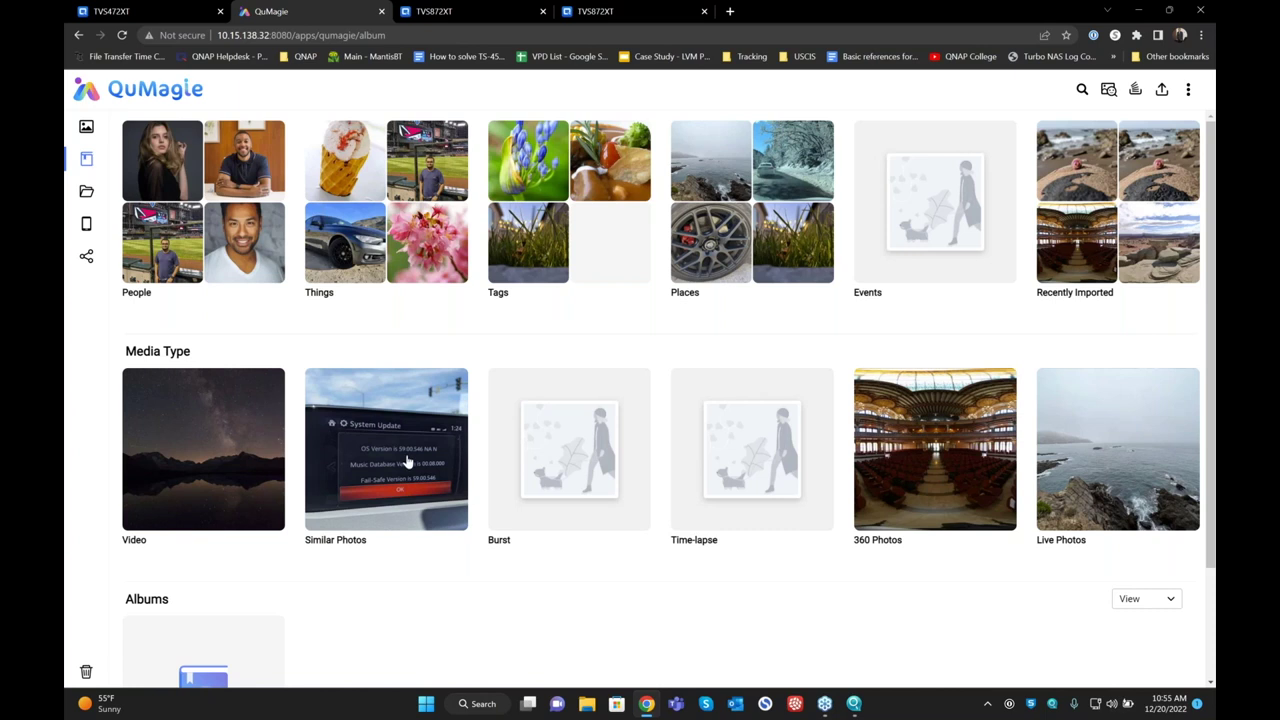
{"action": "right_click", "coordinate": [454, 436]}
{"action": "left_click", "coordinate": [603, 590]}
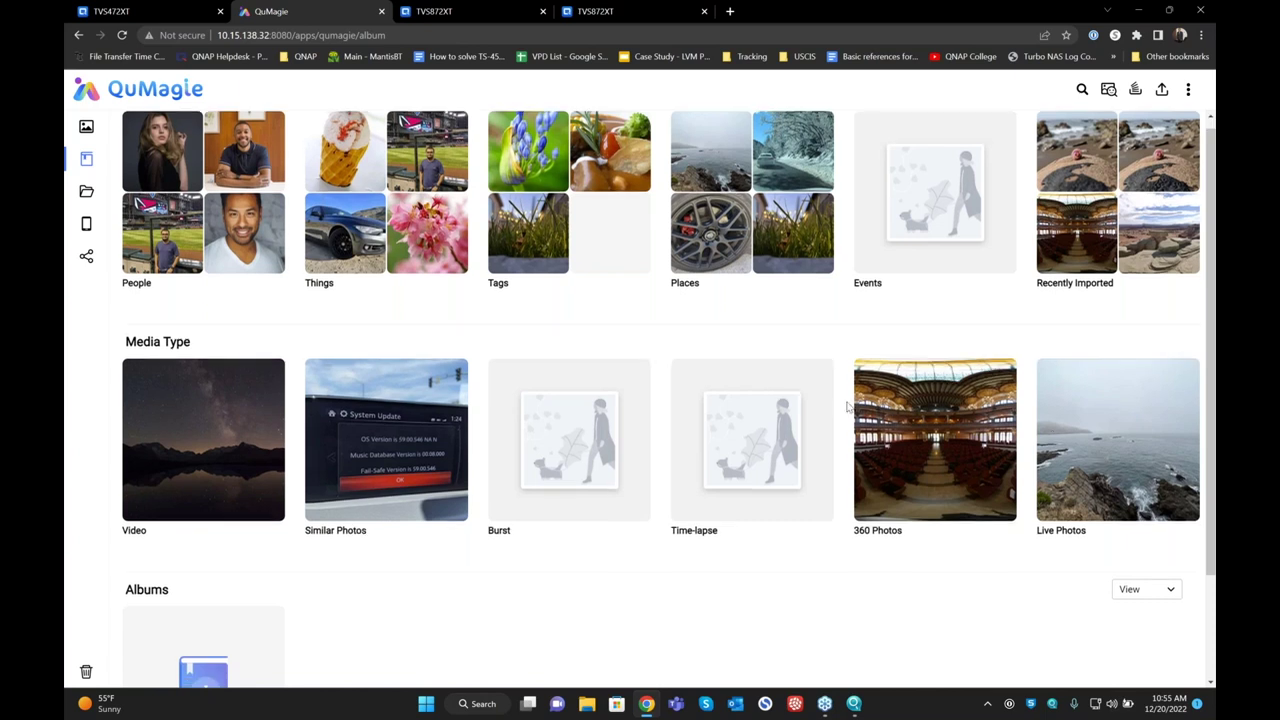
{"action": "scroll", "coordinate": [311, 566], "scroll_direction": "down", "scroll_amount": 2}
{"action": "scroll", "coordinate": [406, 563], "scroll_direction": "up", "scroll_amount": 2}
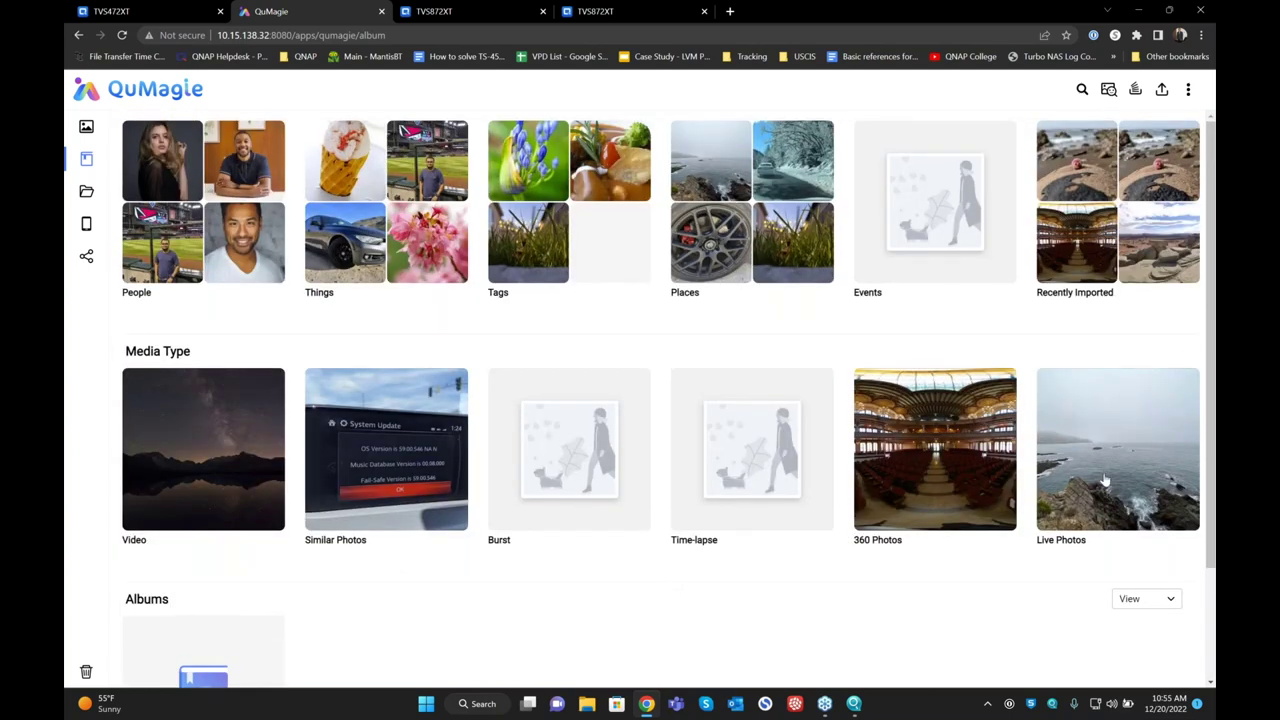
Open the People album and view the photos grouped under several of the recognized people.
{"action": "left_click", "coordinate": [230, 248]}
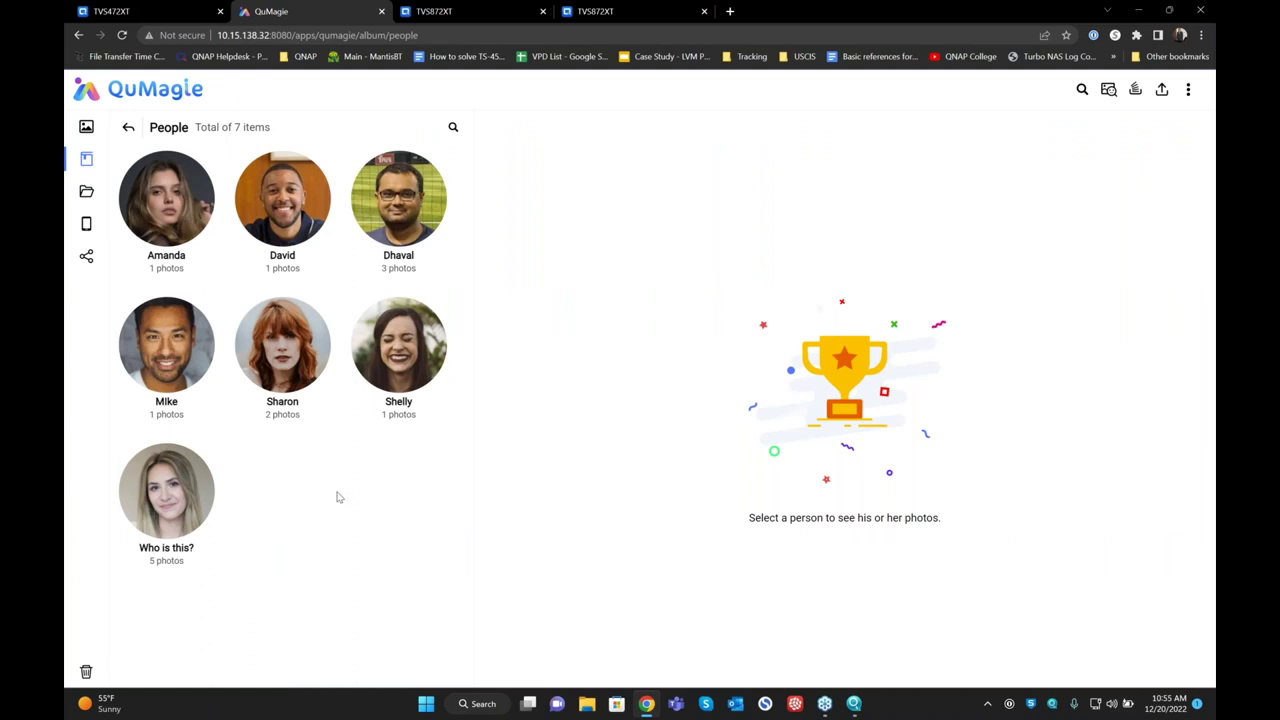
{"action": "left_click", "coordinate": [418, 207]}
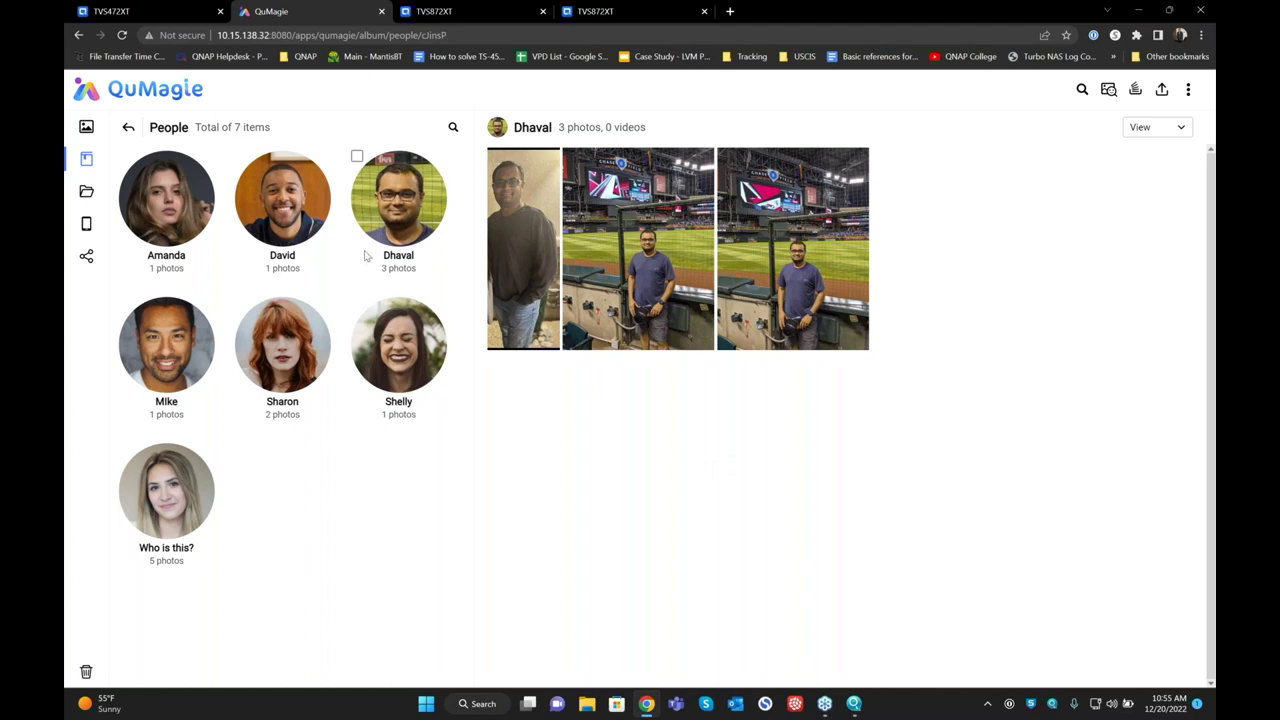
{"action": "left_click", "coordinate": [178, 204]}
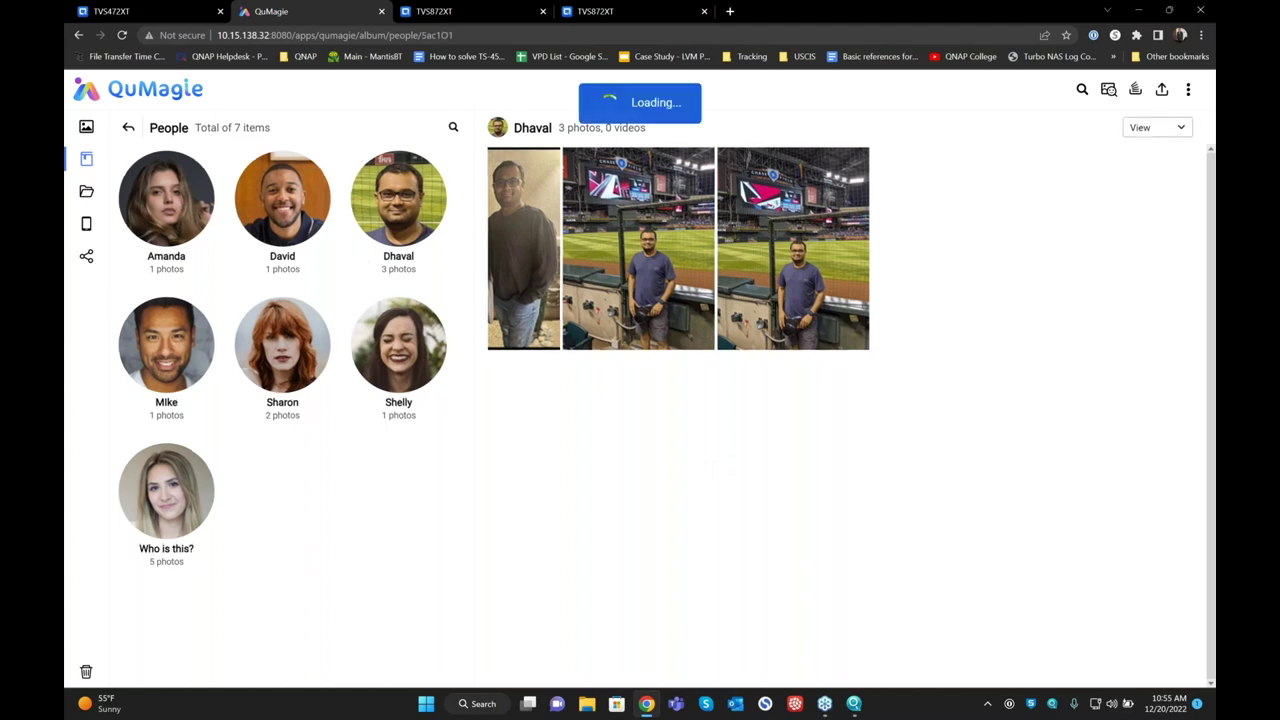
{"action": "left_click", "coordinate": [172, 333]}
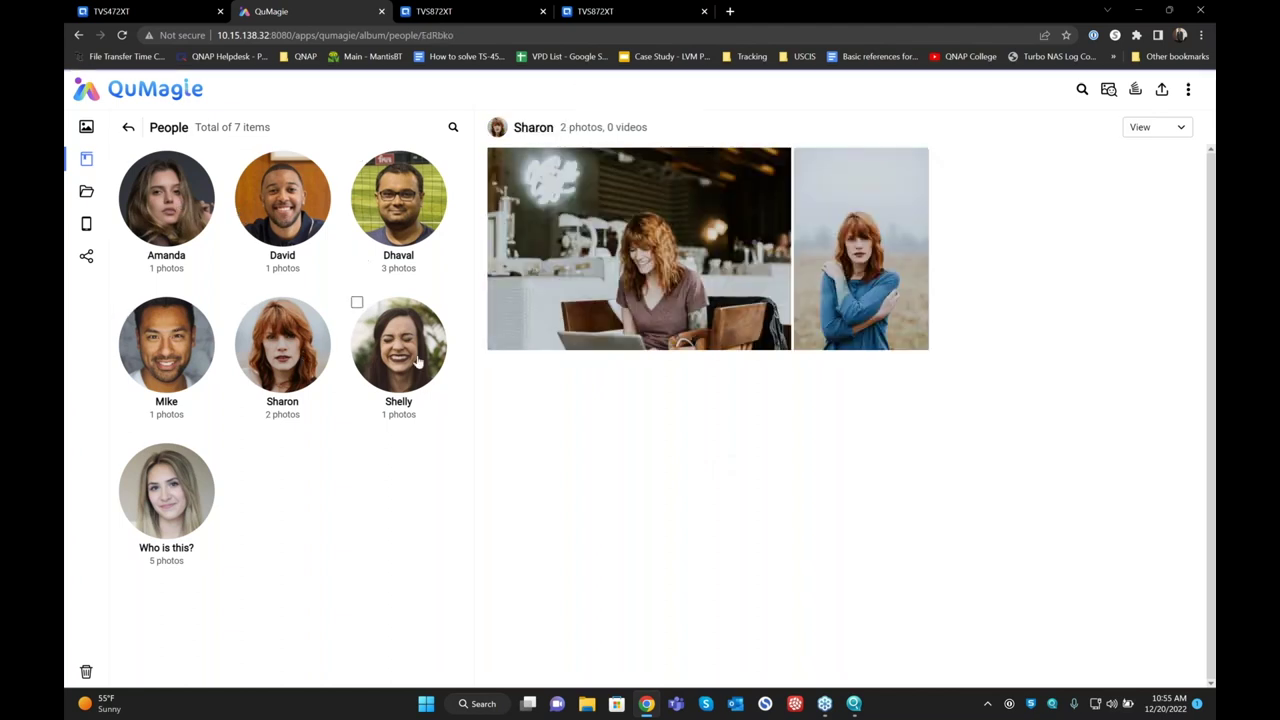
{"action": "left_click", "coordinate": [416, 362]}
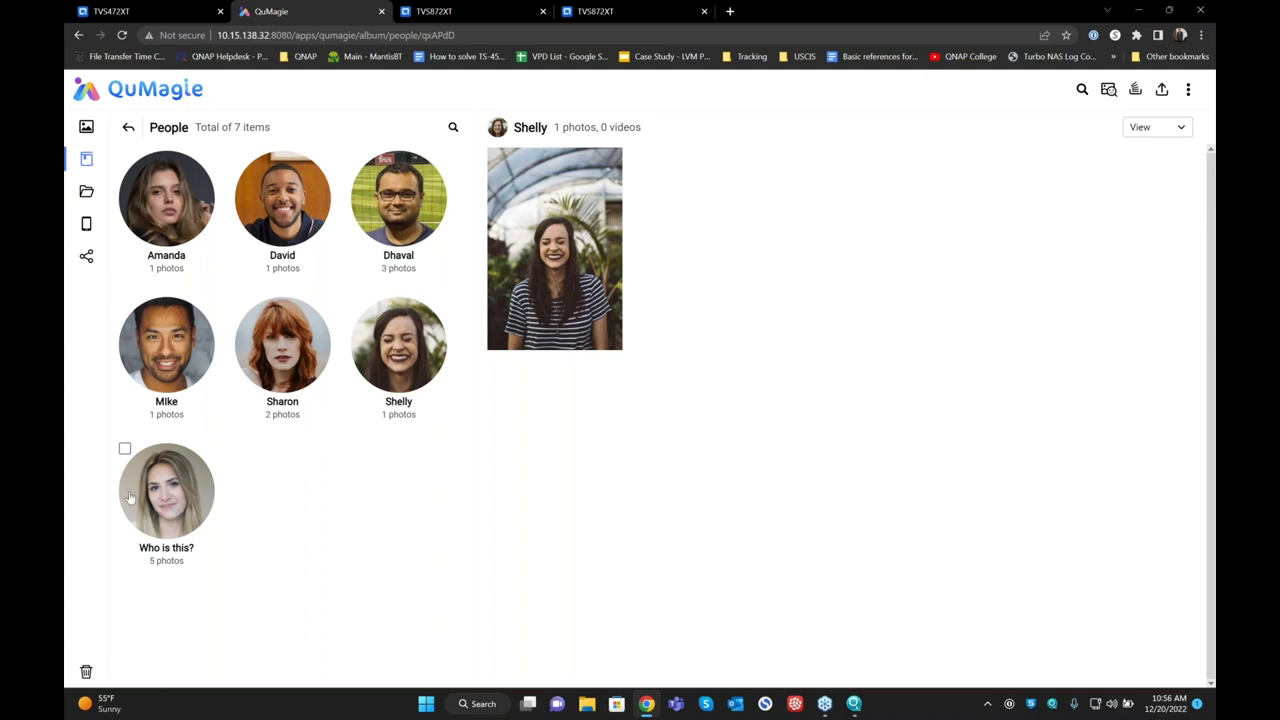
Review naming the unidentified person and merging them with the red-haired woman's album, without applying either.
{"action": "left_click", "coordinate": [125, 449]}
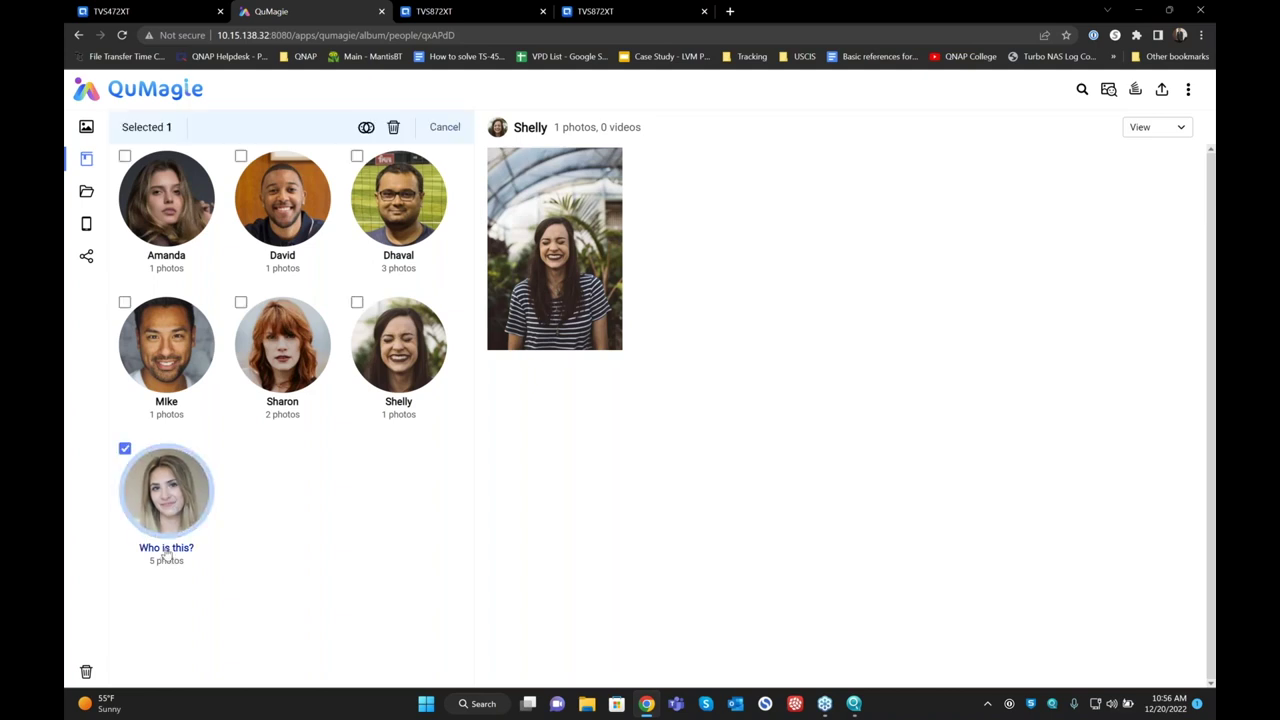
{"action": "left_click", "coordinate": [166, 549]}
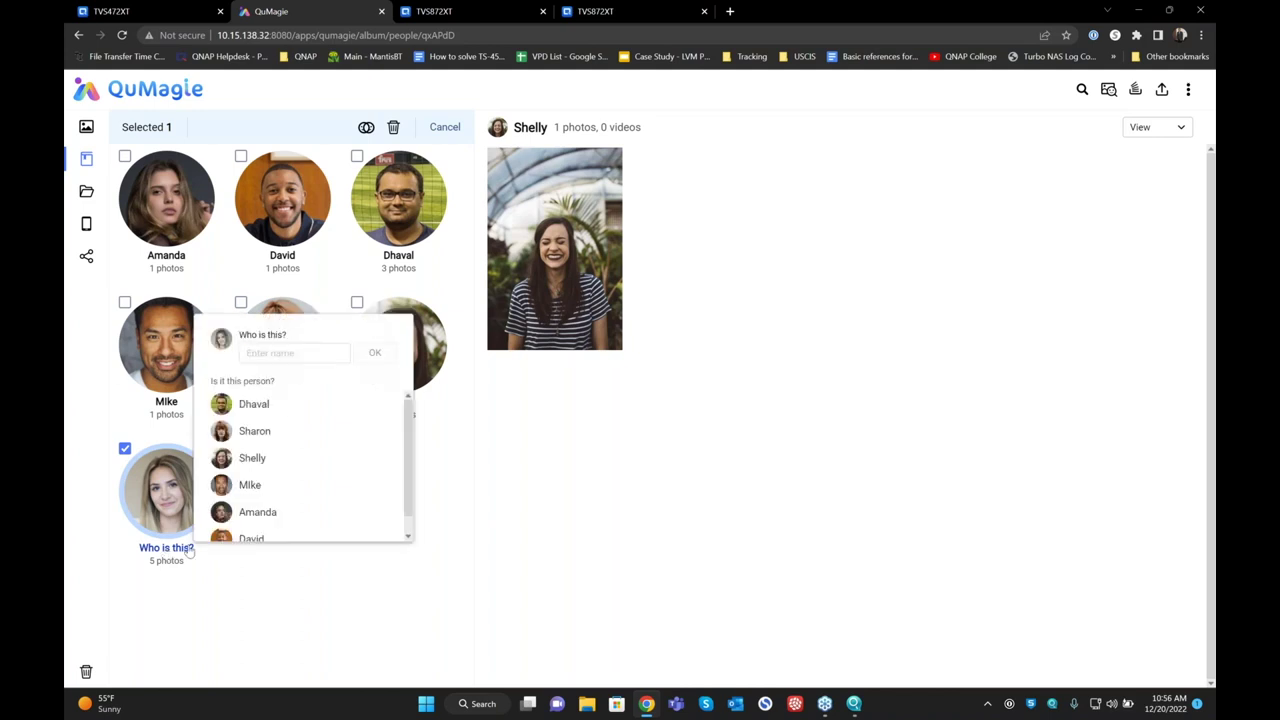
{"action": "left_click", "coordinate": [611, 363]}
{"action": "left_click", "coordinate": [366, 127]}
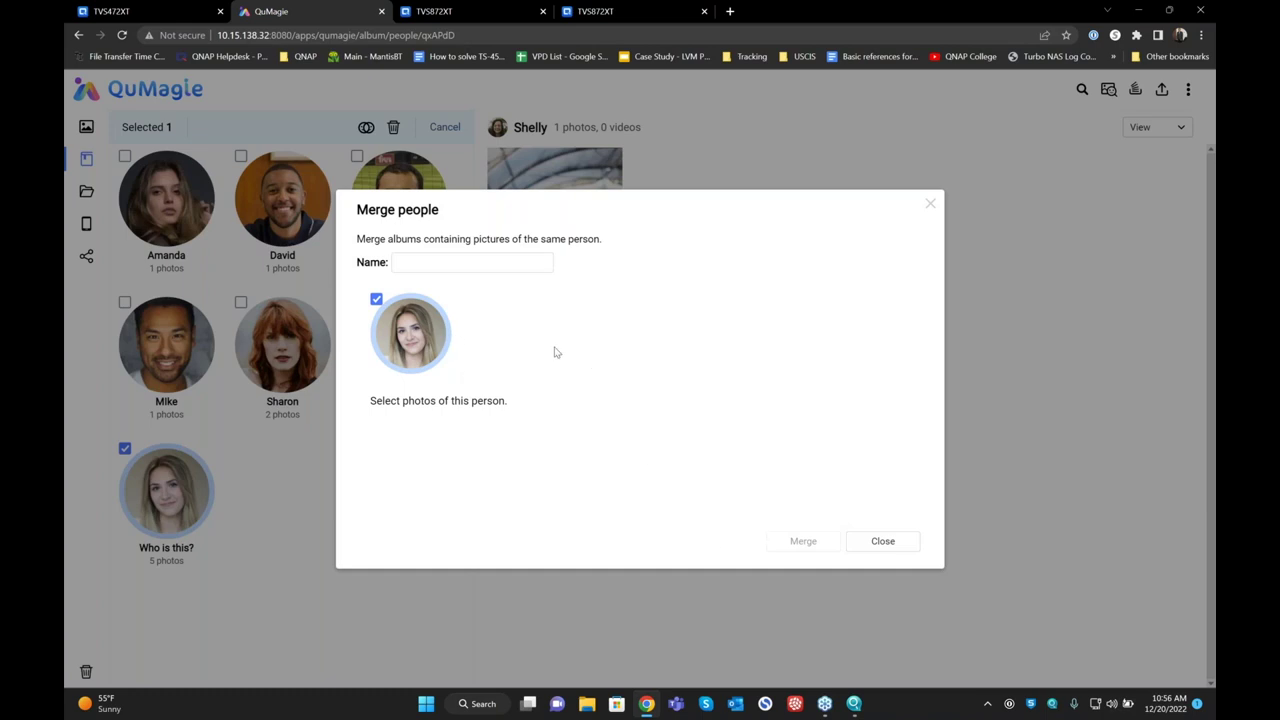
{"action": "left_click", "coordinate": [880, 541]}
{"action": "left_click", "coordinate": [241, 302]}
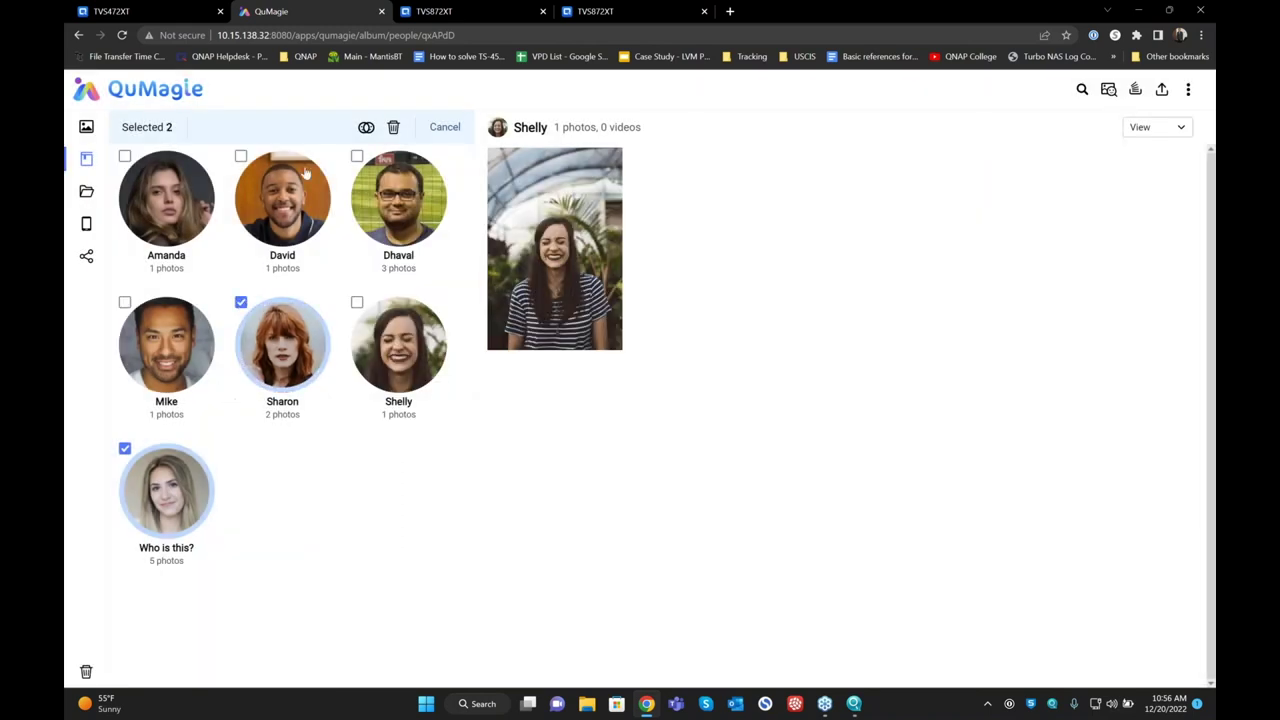
{"action": "left_click", "coordinate": [366, 127]}
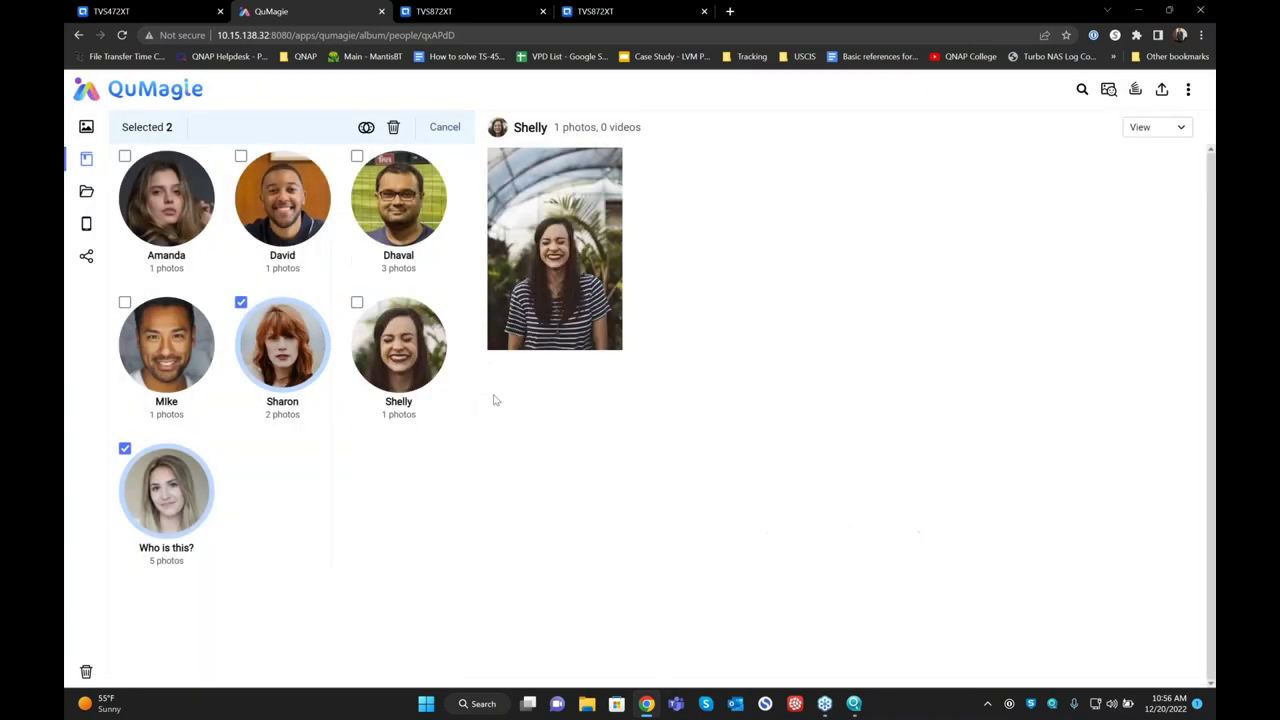
{"action": "left_click", "coordinate": [878, 540]}
{"action": "left_click", "coordinate": [245, 306]}
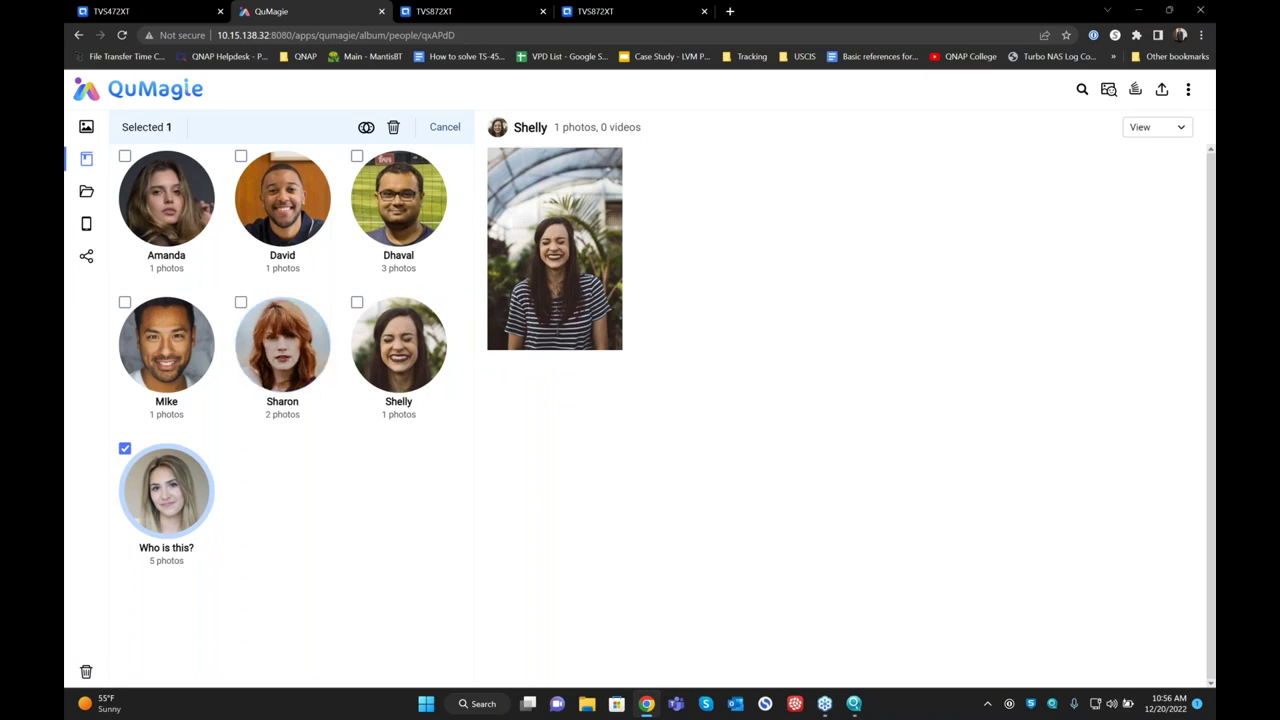
Assign a first name to the unidentified person in the People album and show that person's photos.
{"action": "left_click", "coordinate": [166, 547]}
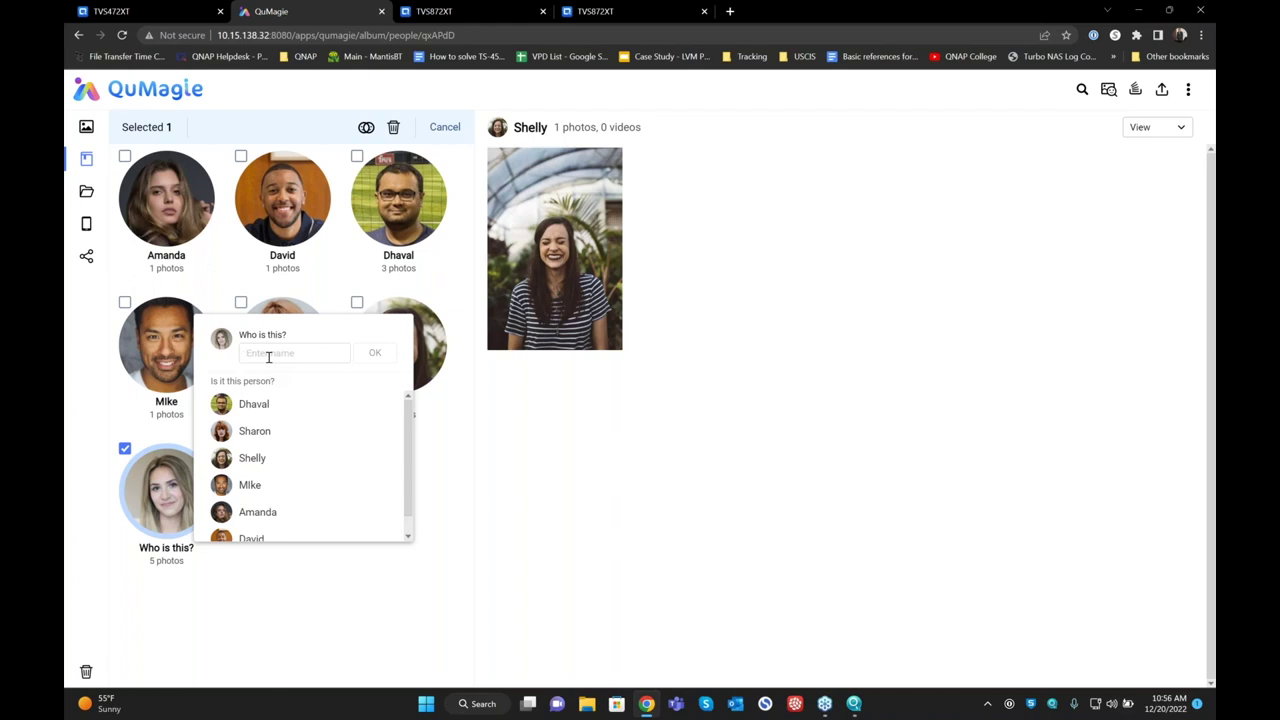
{"action": "type", "text": "Ally"}
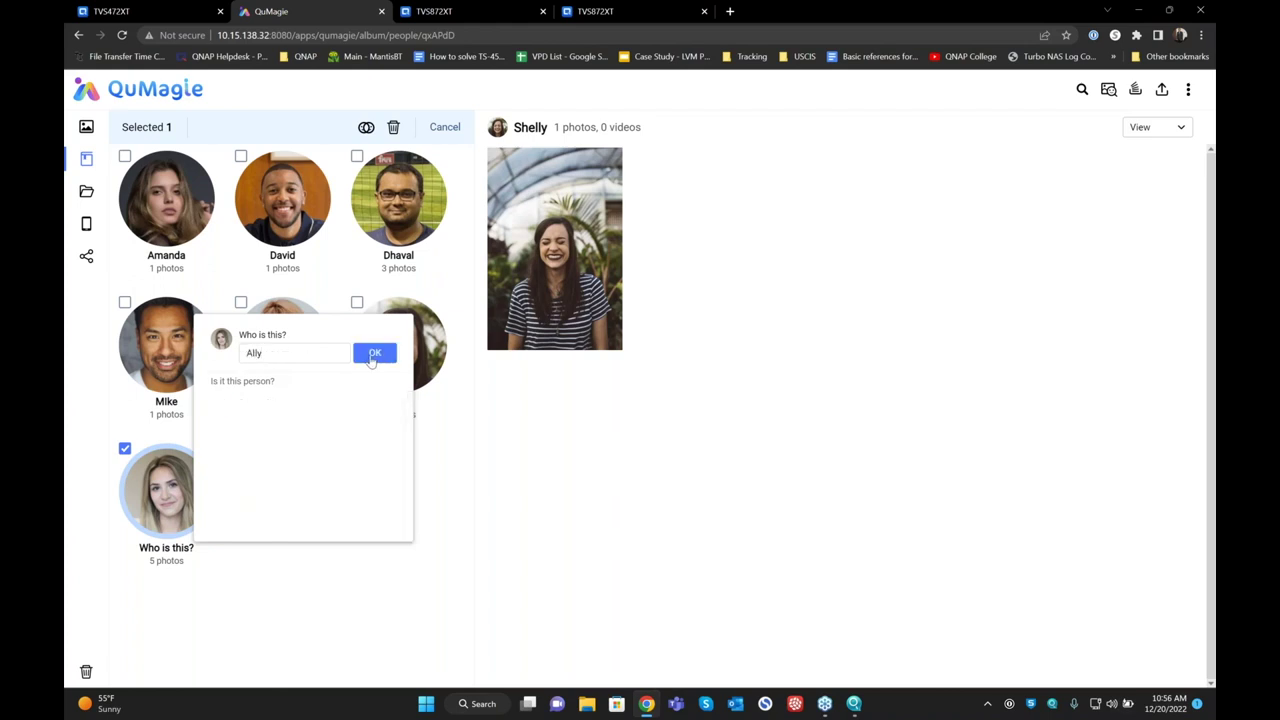
{"action": "double_click", "coordinate": [272, 353]}
{"action": "key", "text": "BackSpace"}
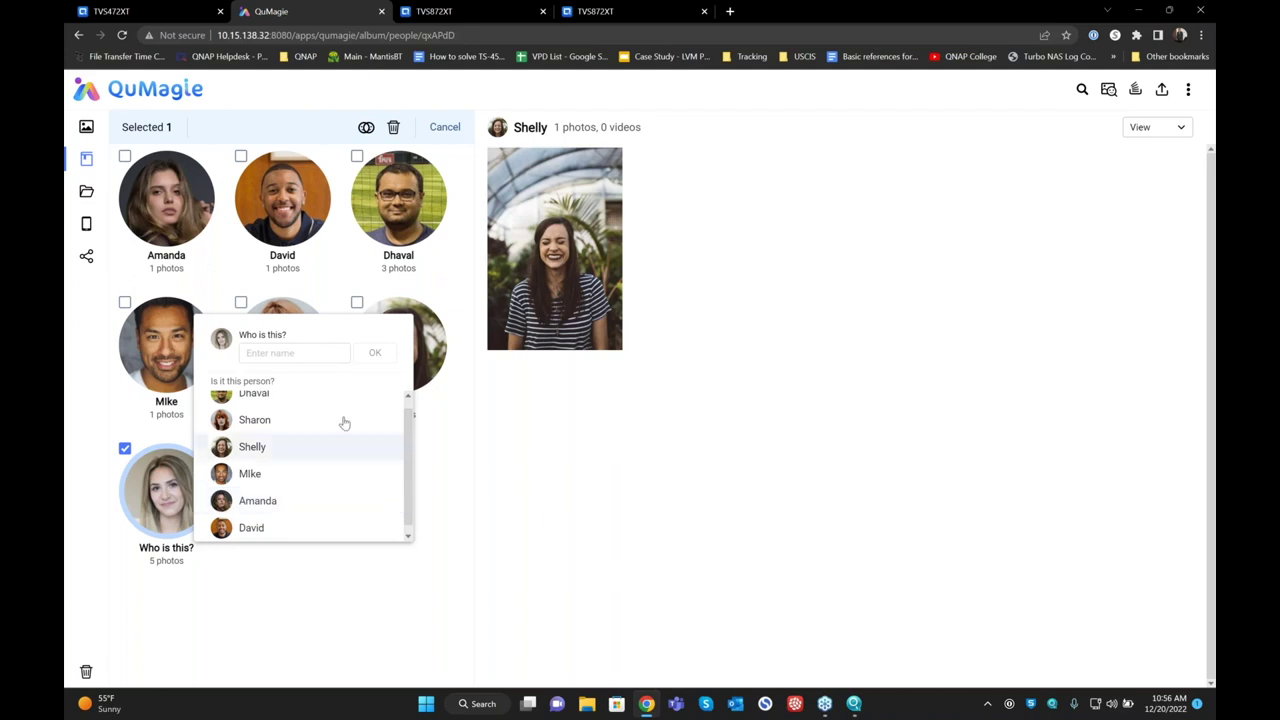
{"action": "type", "text": "Aly"}
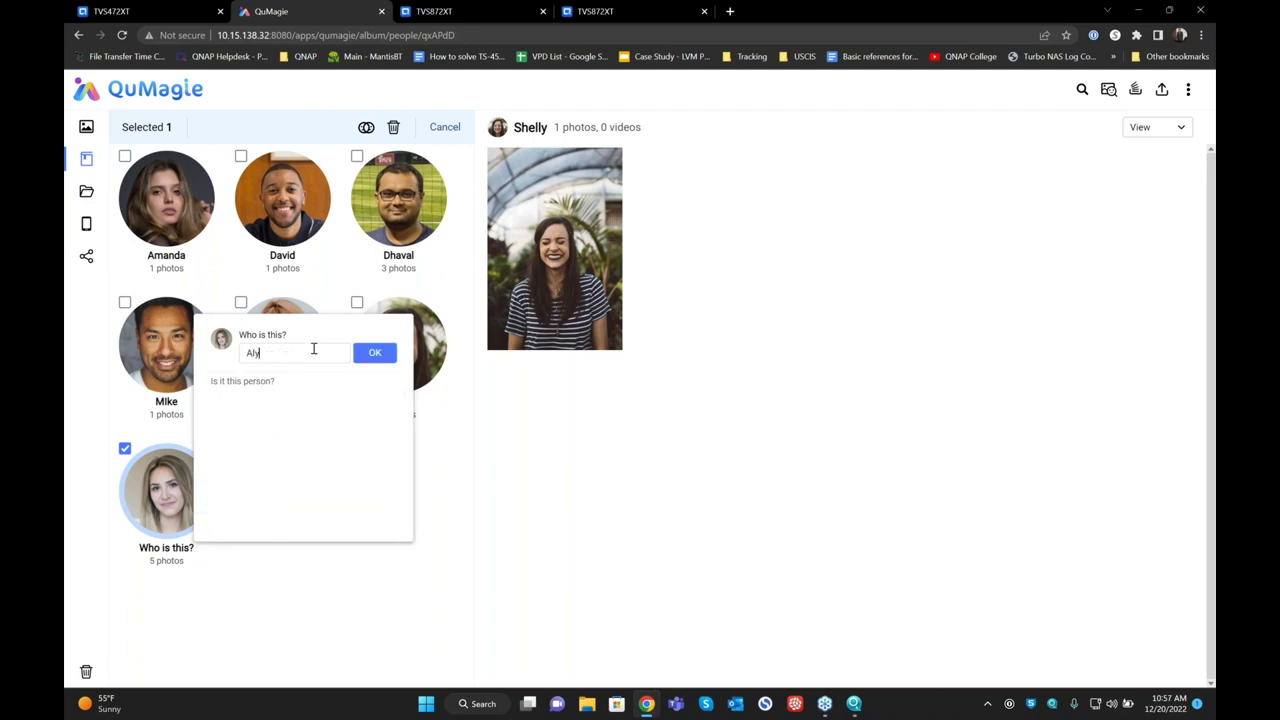
{"action": "left_click", "coordinate": [374, 352]}
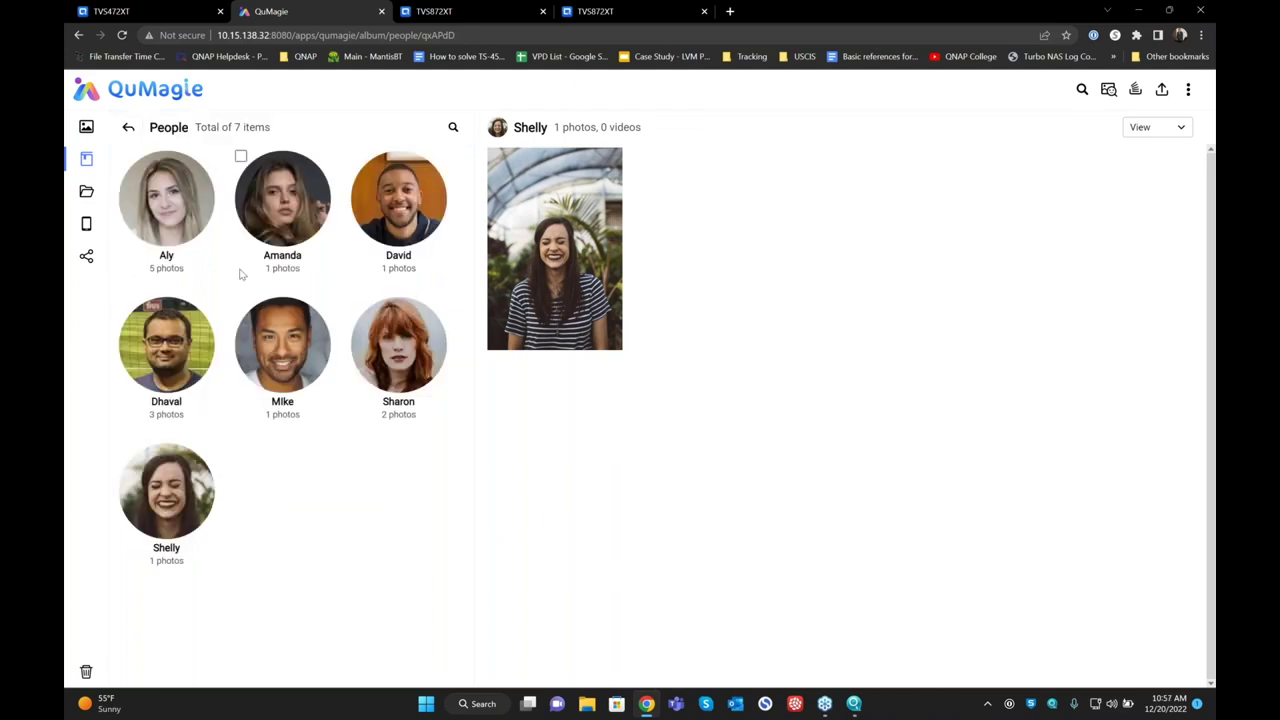
{"action": "left_click", "coordinate": [186, 205]}
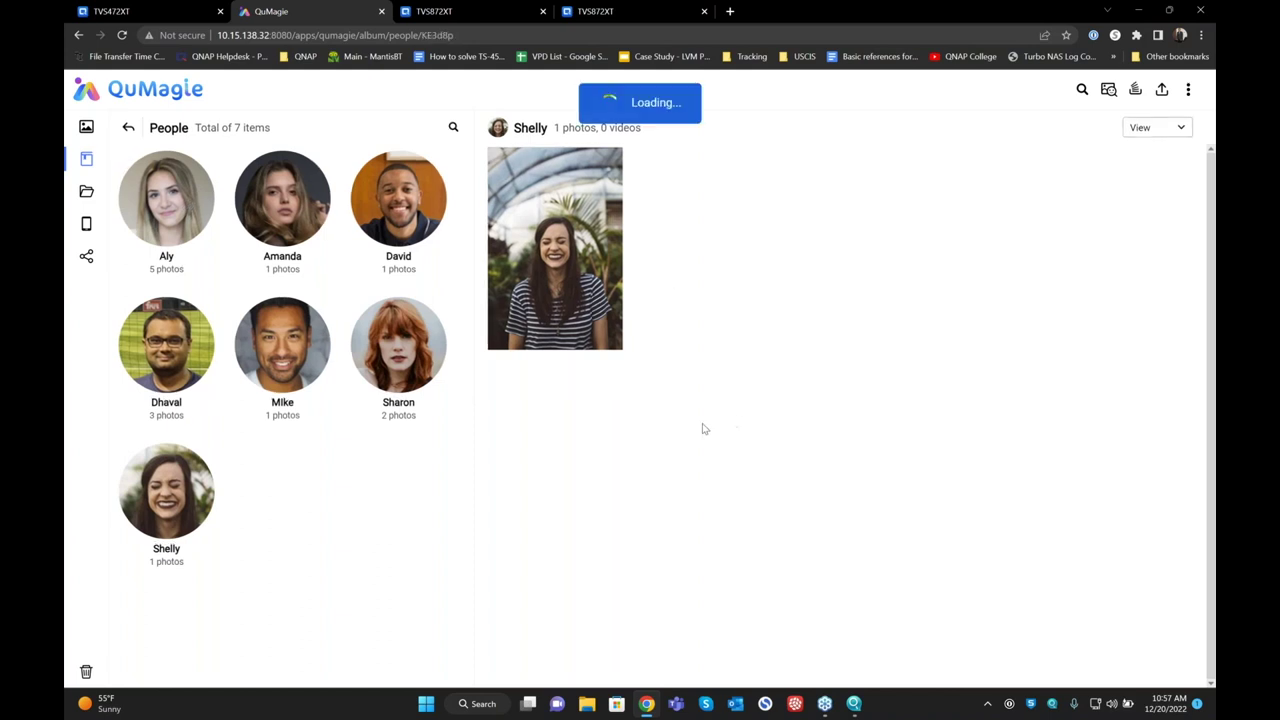
View the People album again from the album overview and return to the overview.
{"action": "mouse_move", "coordinate": [88, 200]}
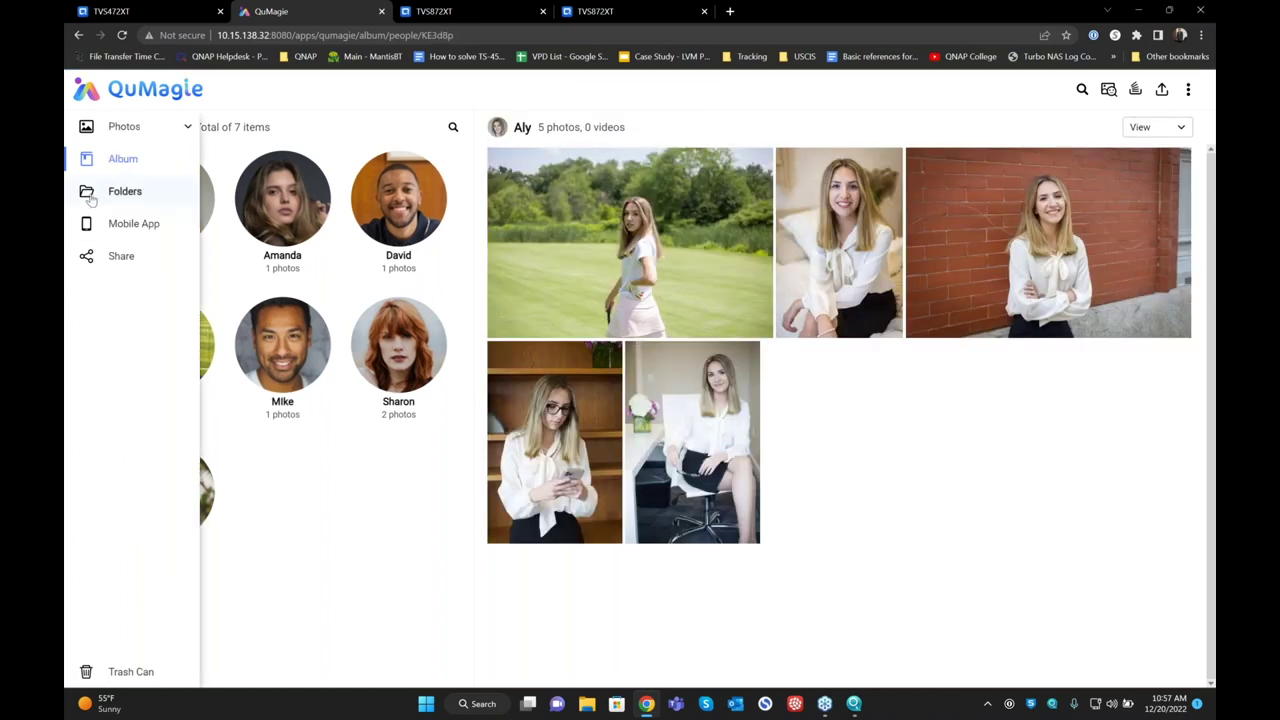
{"action": "left_click", "coordinate": [98, 200]}
{"action": "left_click", "coordinate": [124, 160]}
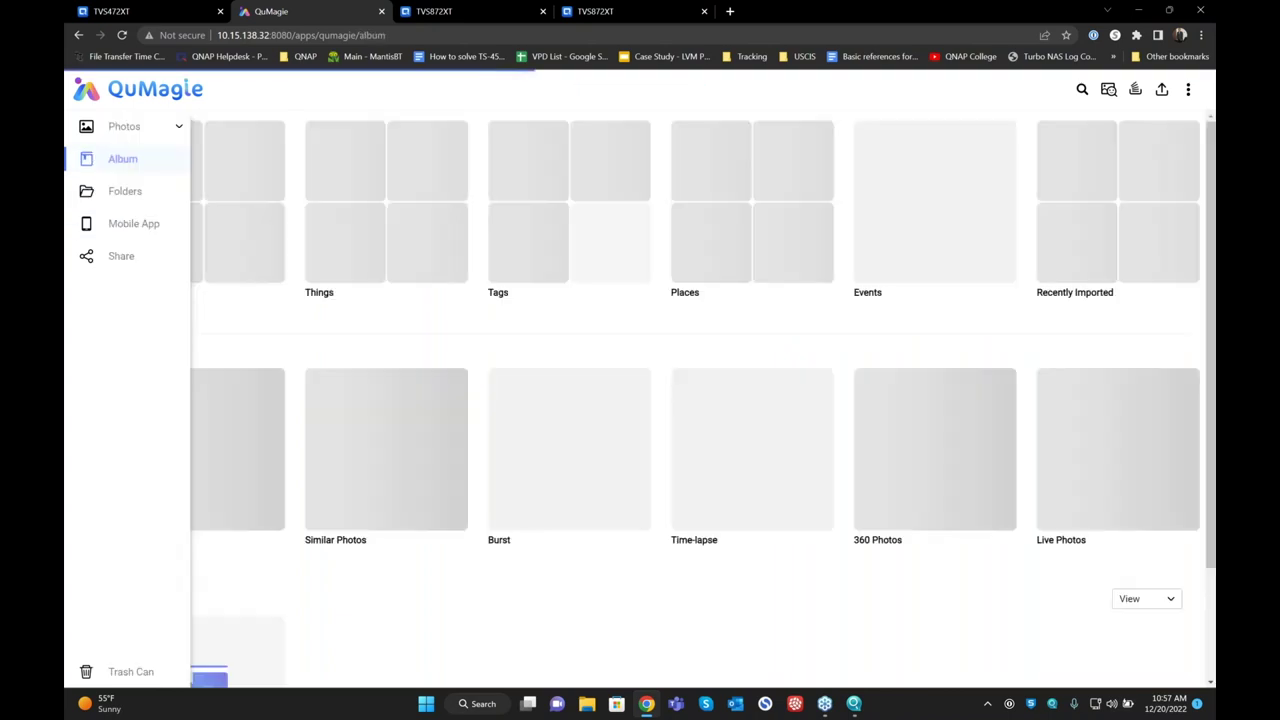
{"action": "left_click", "coordinate": [225, 248]}
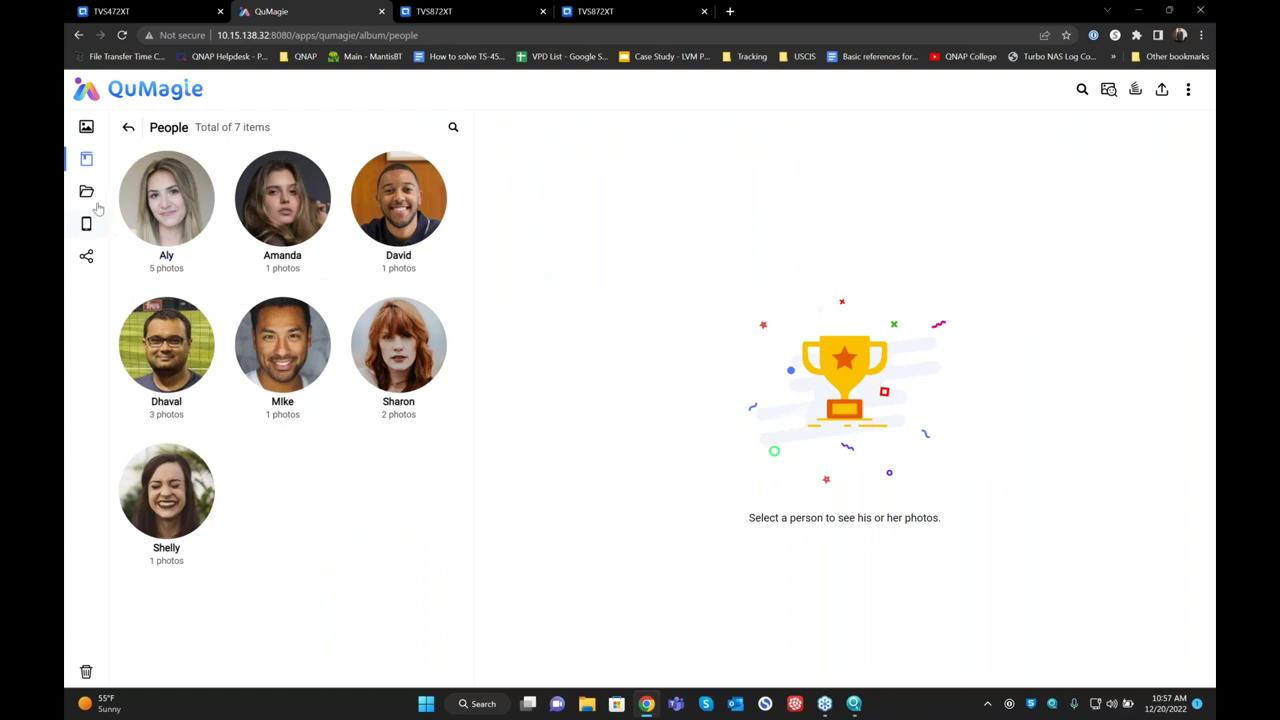
{"action": "left_click", "coordinate": [91, 163]}
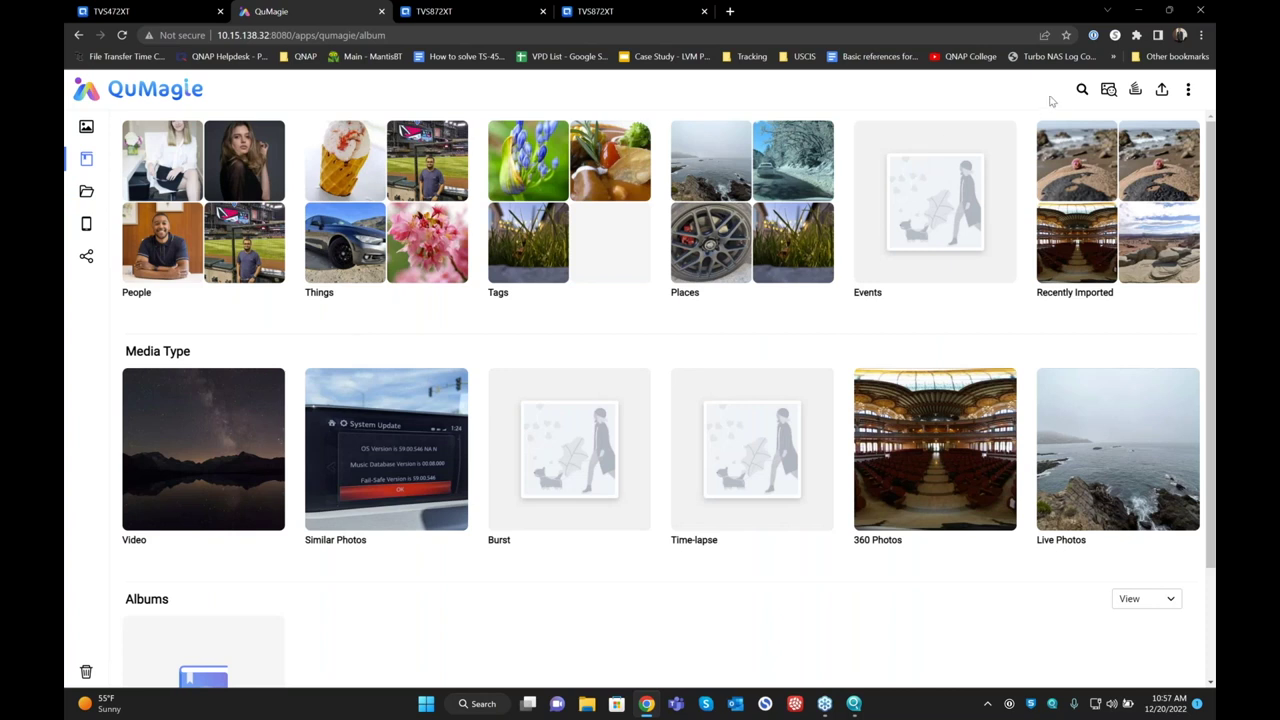
Search the photo library by a recognized person's name, clear the search and return to the album overview.
{"action": "left_click", "coordinate": [1080, 89]}
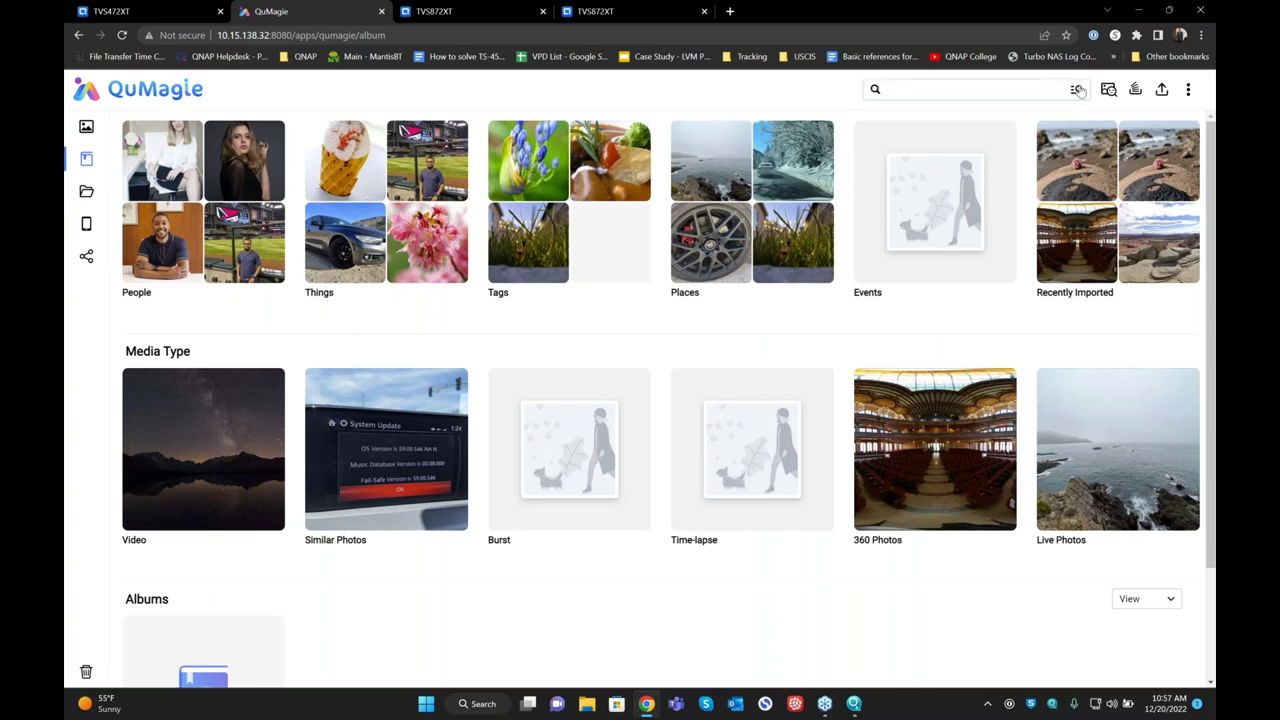
{"action": "left_click", "coordinate": [997, 95]}
{"action": "type", "text": "Dhaval"}
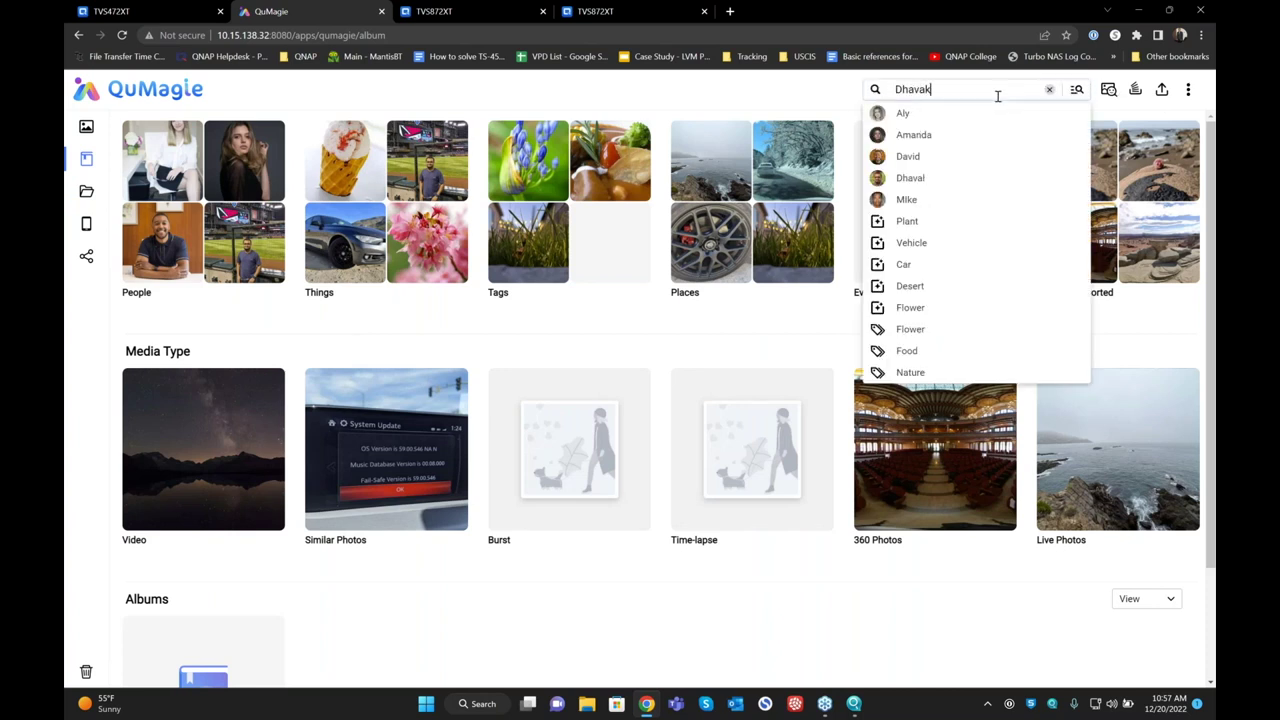
{"action": "key", "text": "Return"}
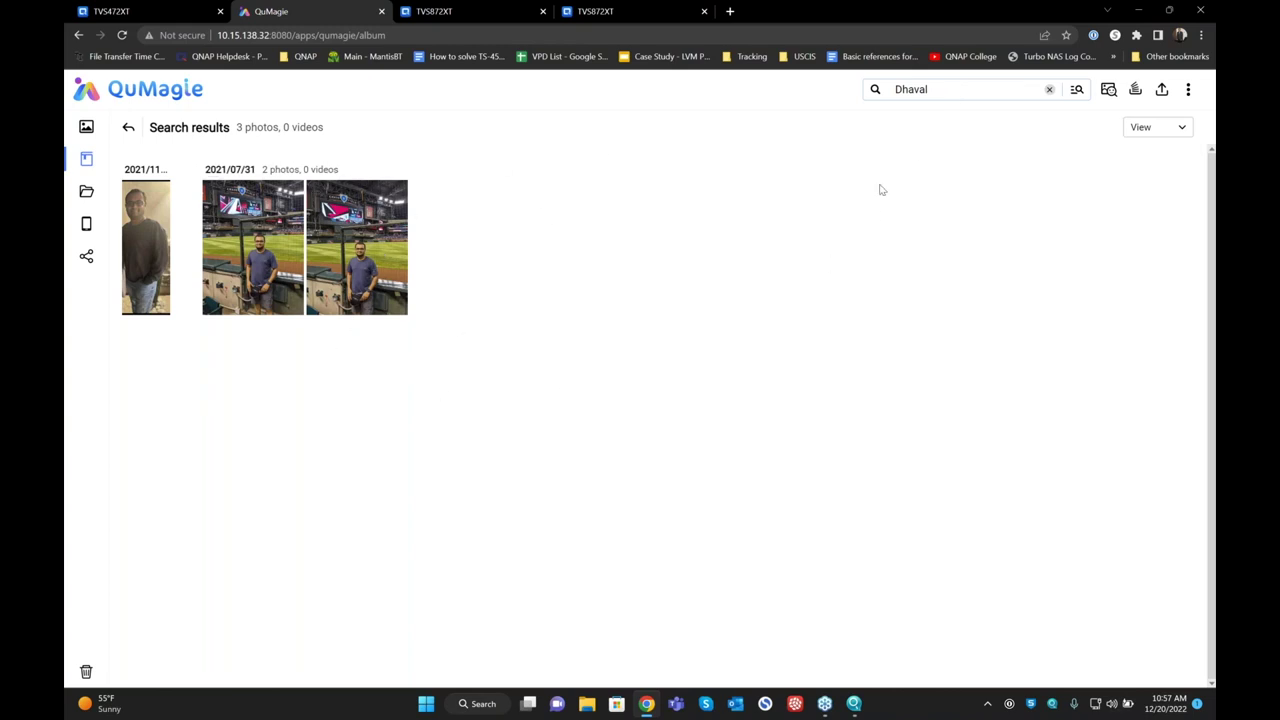
{"action": "left_click", "coordinate": [1049, 89]}
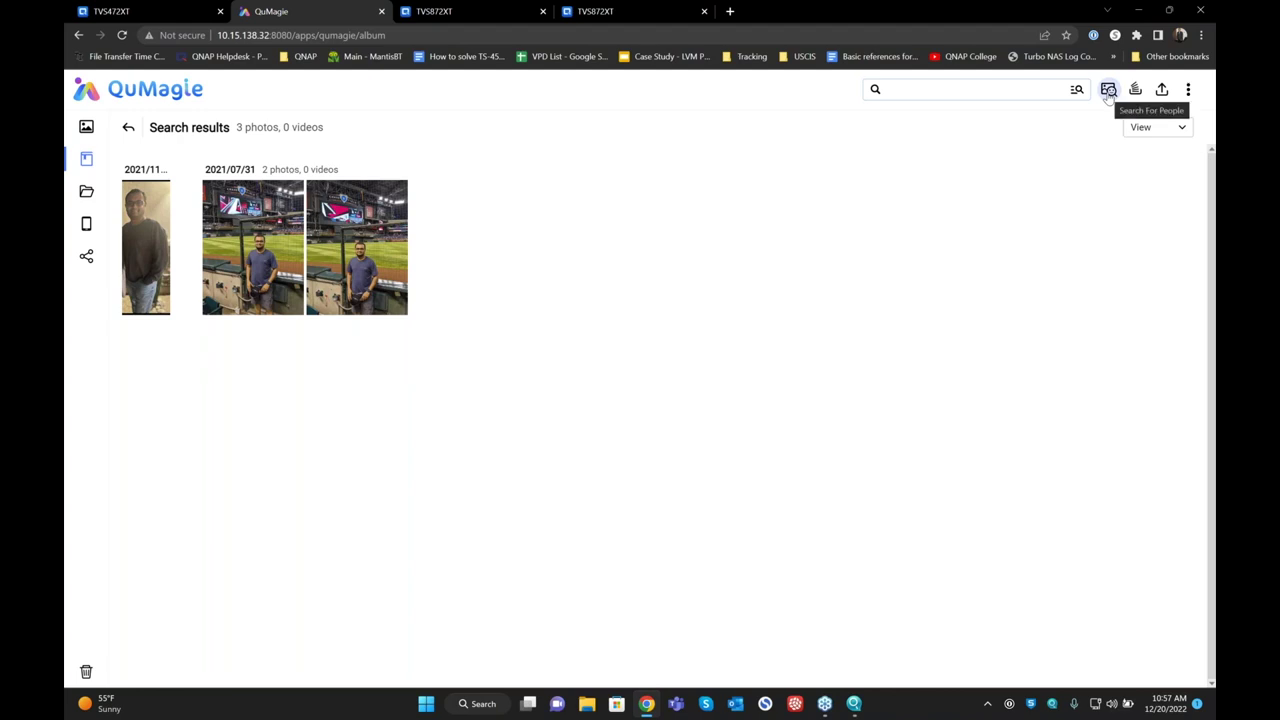
{"action": "left_click", "coordinate": [128, 129]}
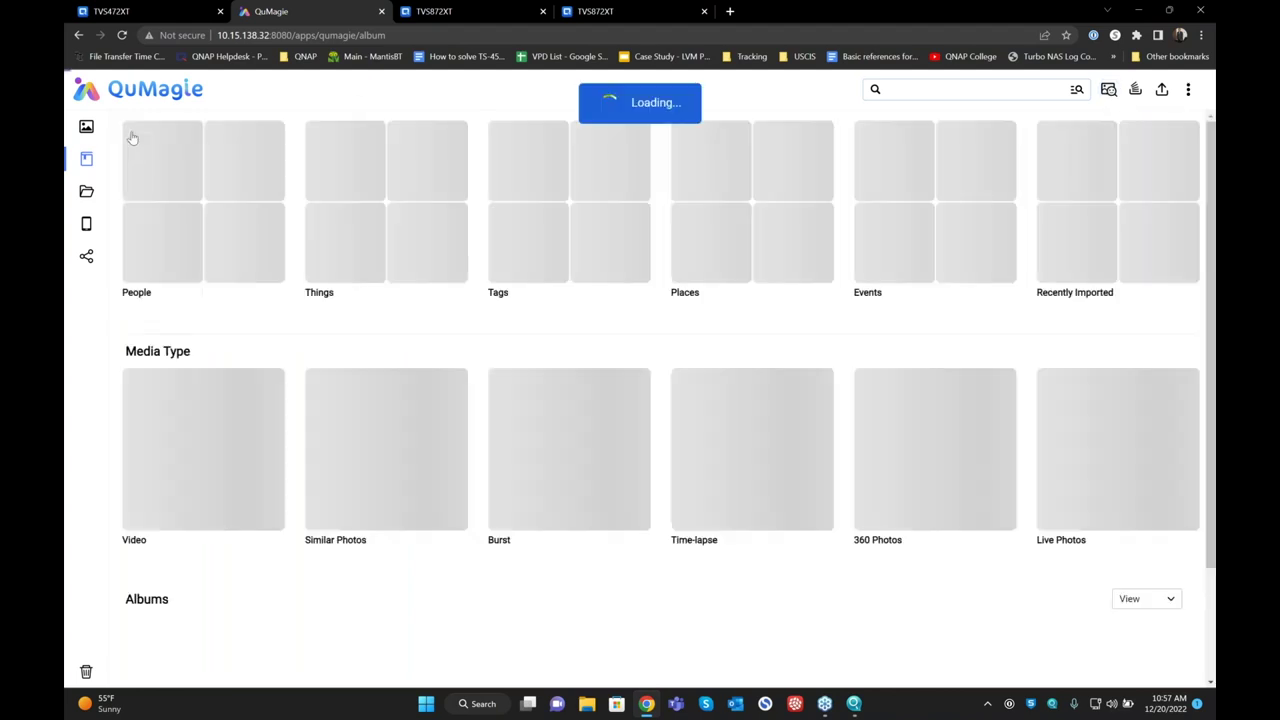
Search for people using the detected face in photo IMG_0065, show the matched person's photos and return to the album overview.
{"action": "left_click", "coordinate": [1107, 91]}
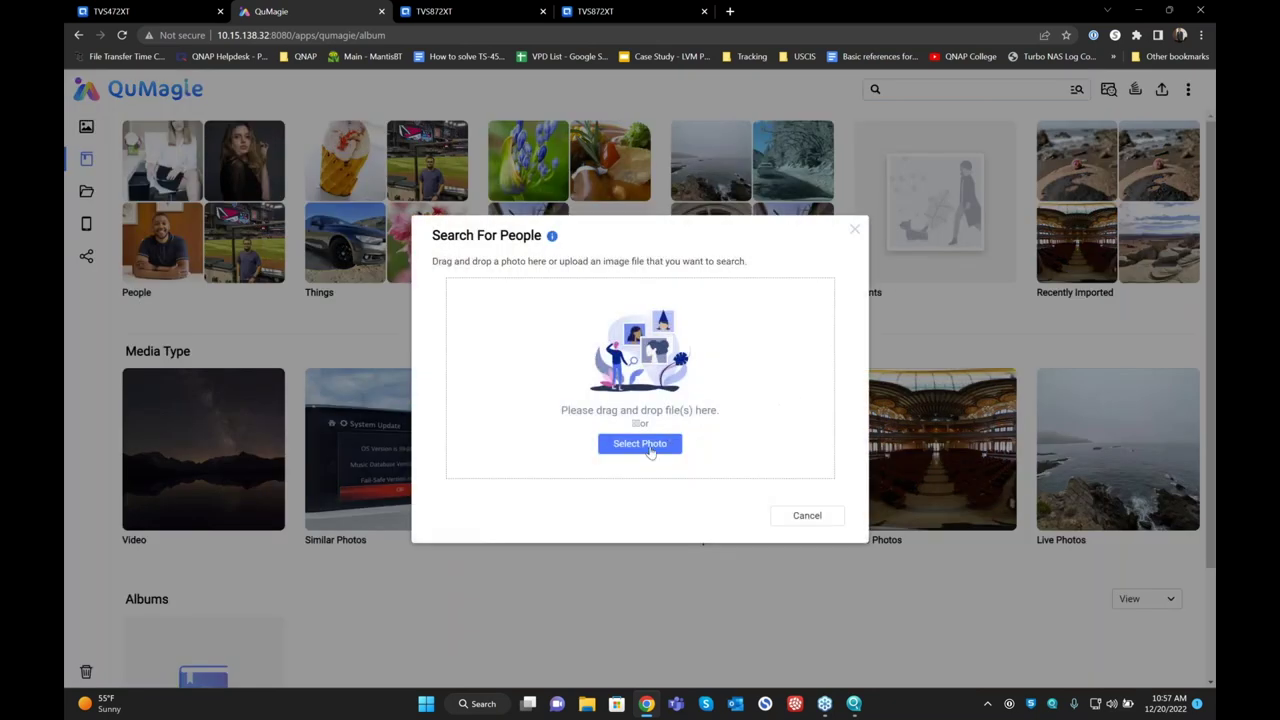
{"action": "left_click", "coordinate": [648, 451]}
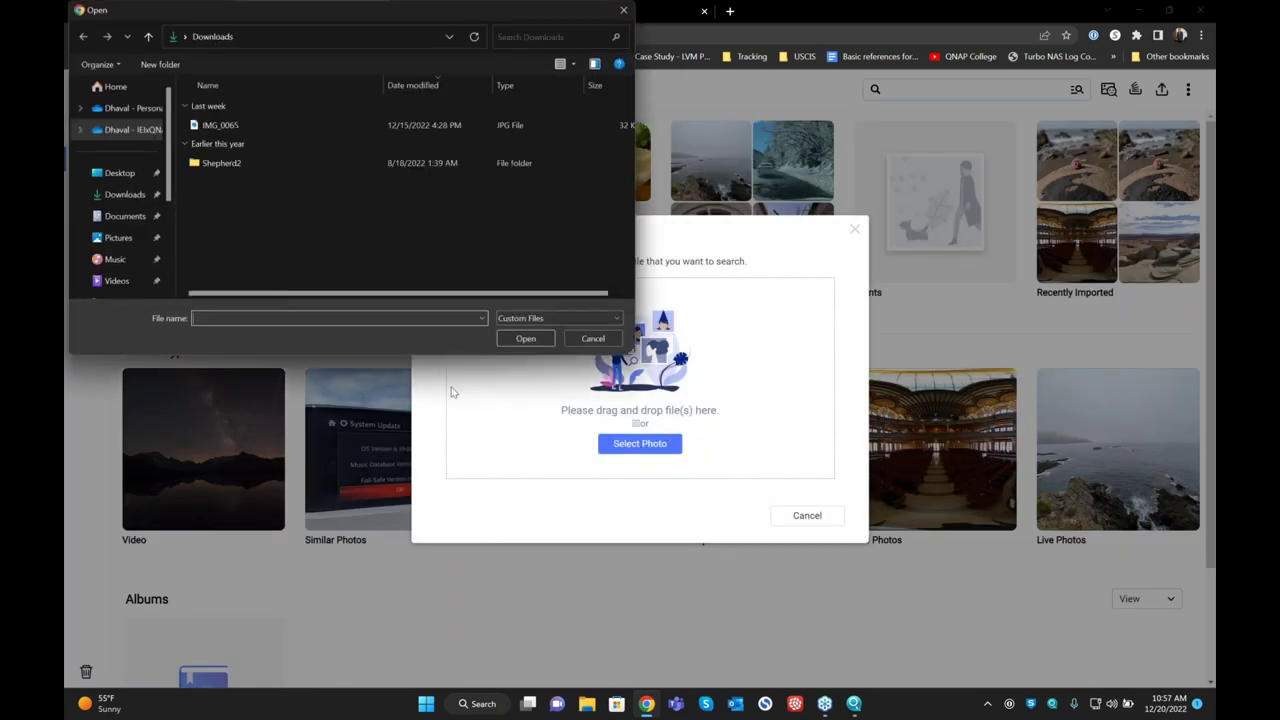
{"action": "double_click", "coordinate": [231, 125]}
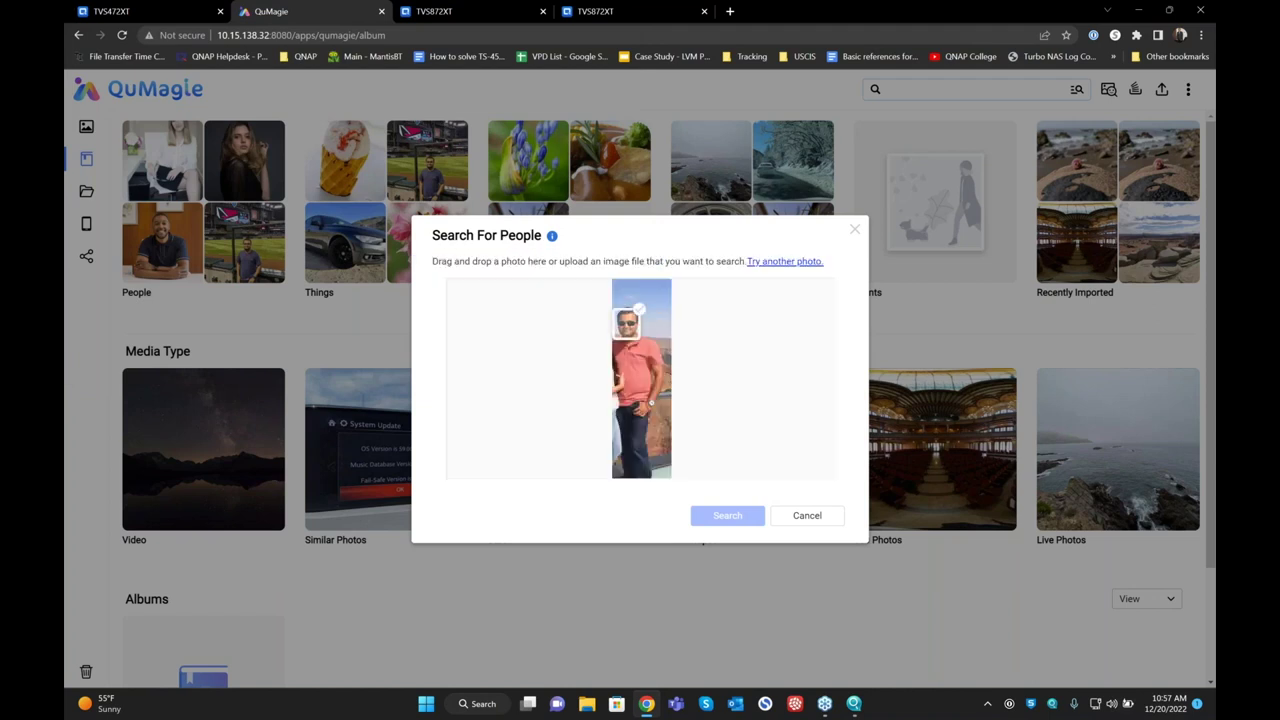
{"action": "left_click", "coordinate": [631, 339]}
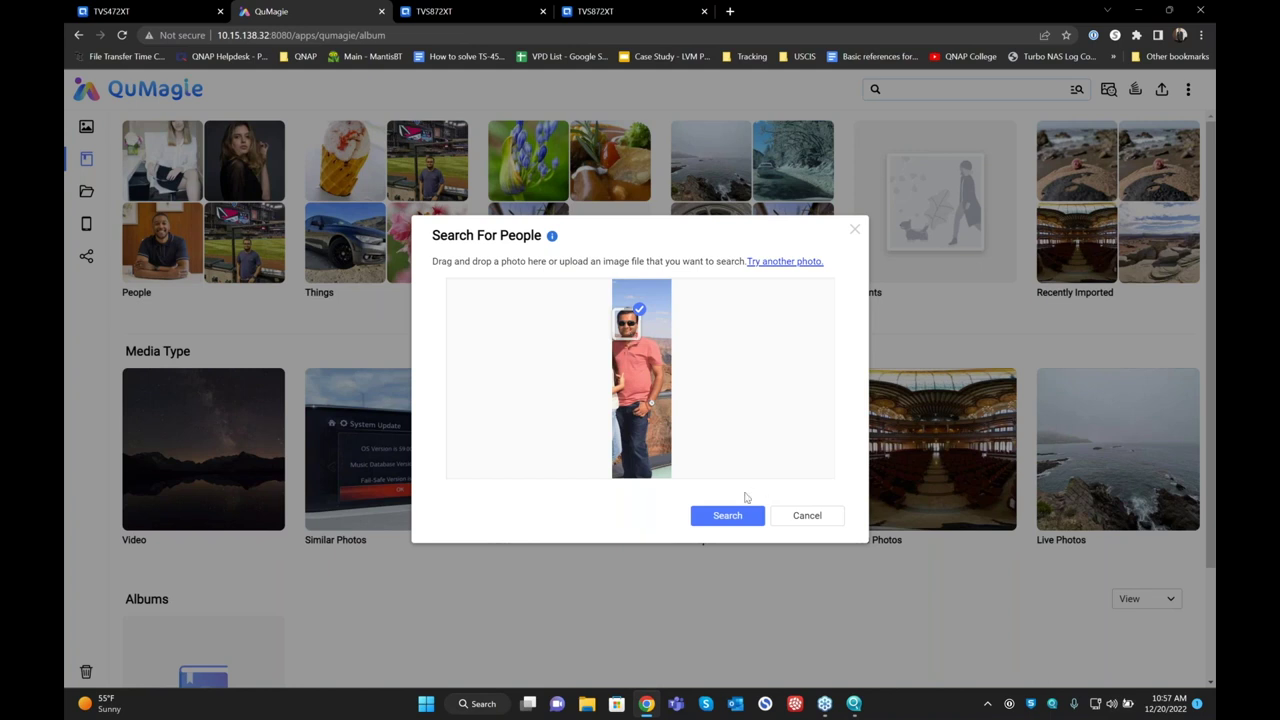
{"action": "left_click", "coordinate": [727, 515]}
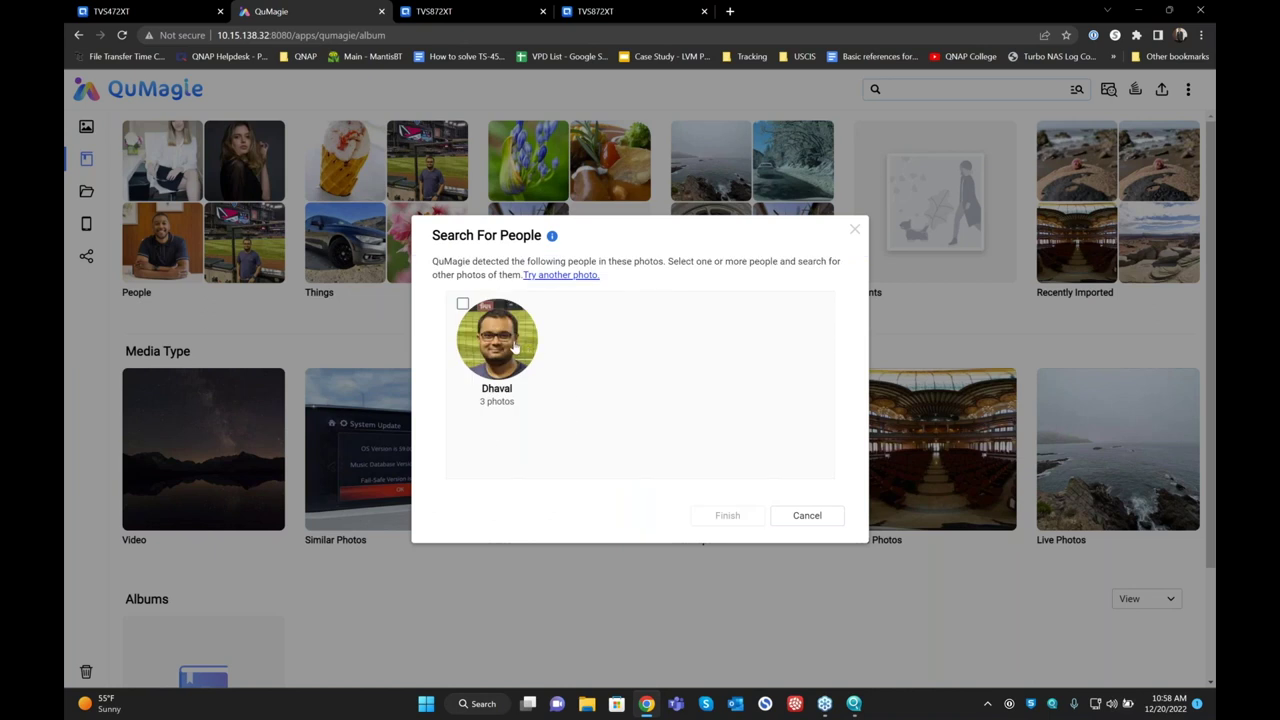
{"action": "left_click", "coordinate": [463, 305]}
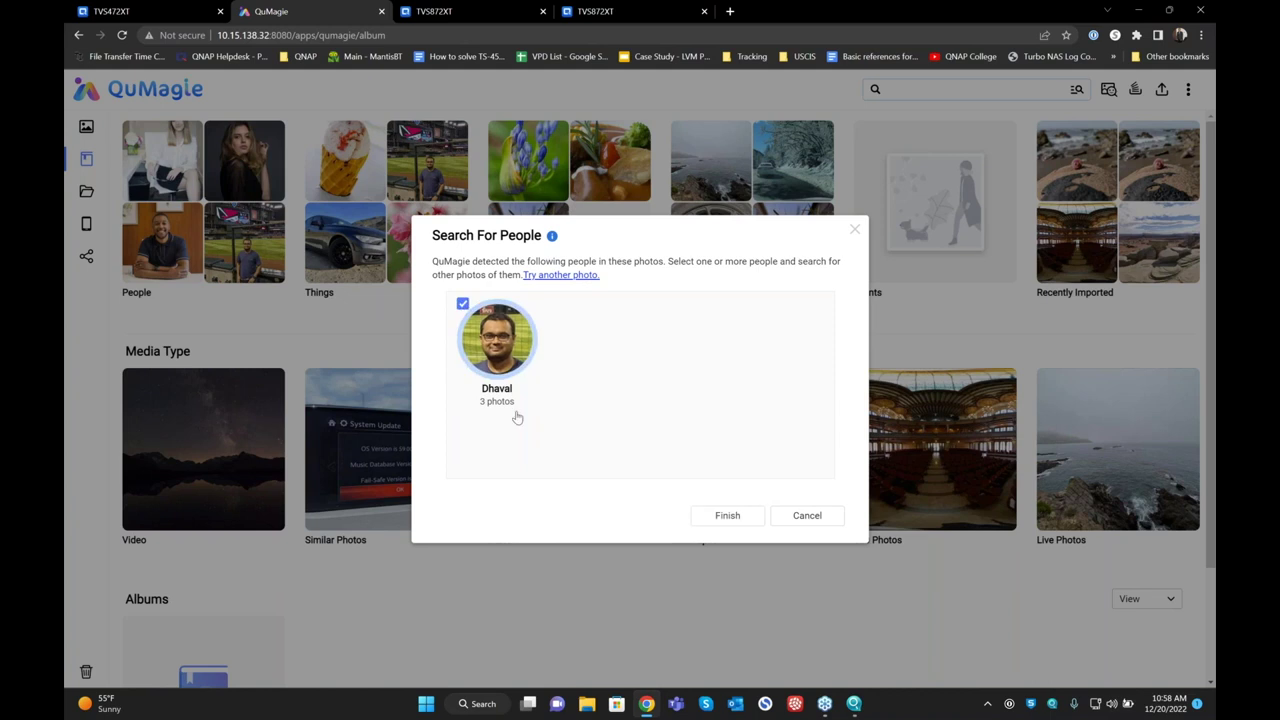
{"action": "left_click", "coordinate": [716, 523]}
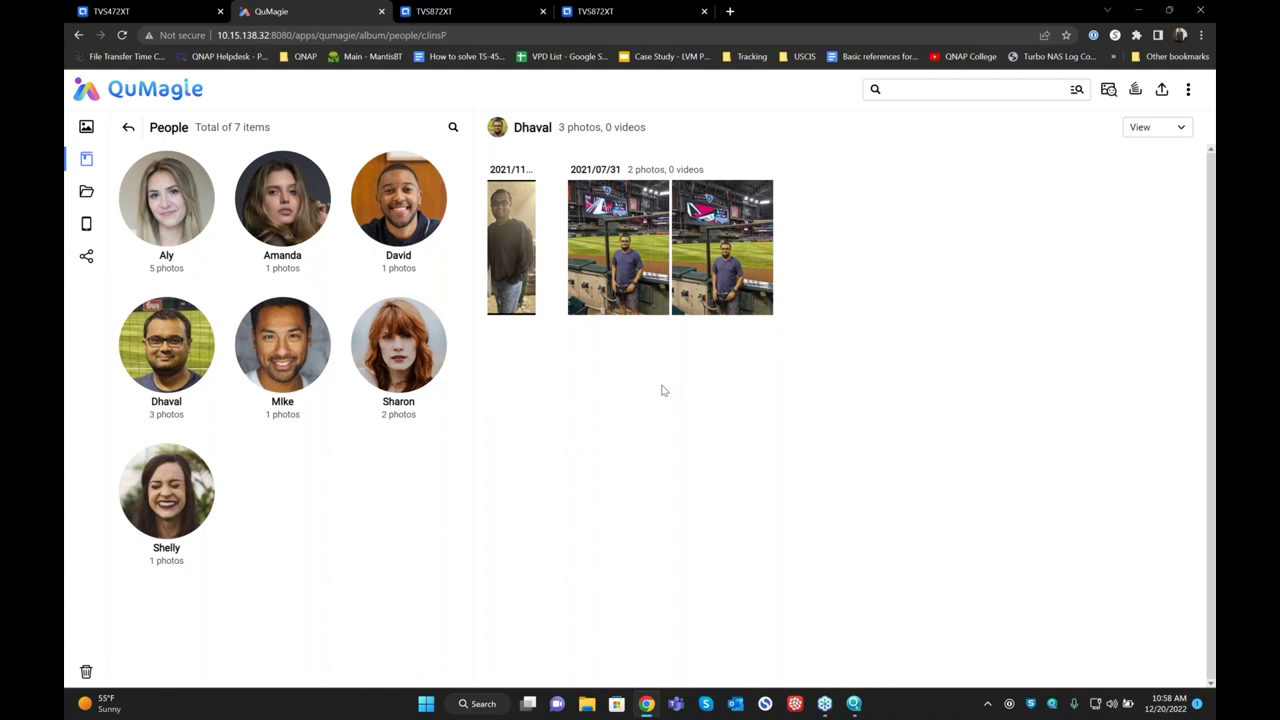
{"action": "left_click", "coordinate": [128, 132]}
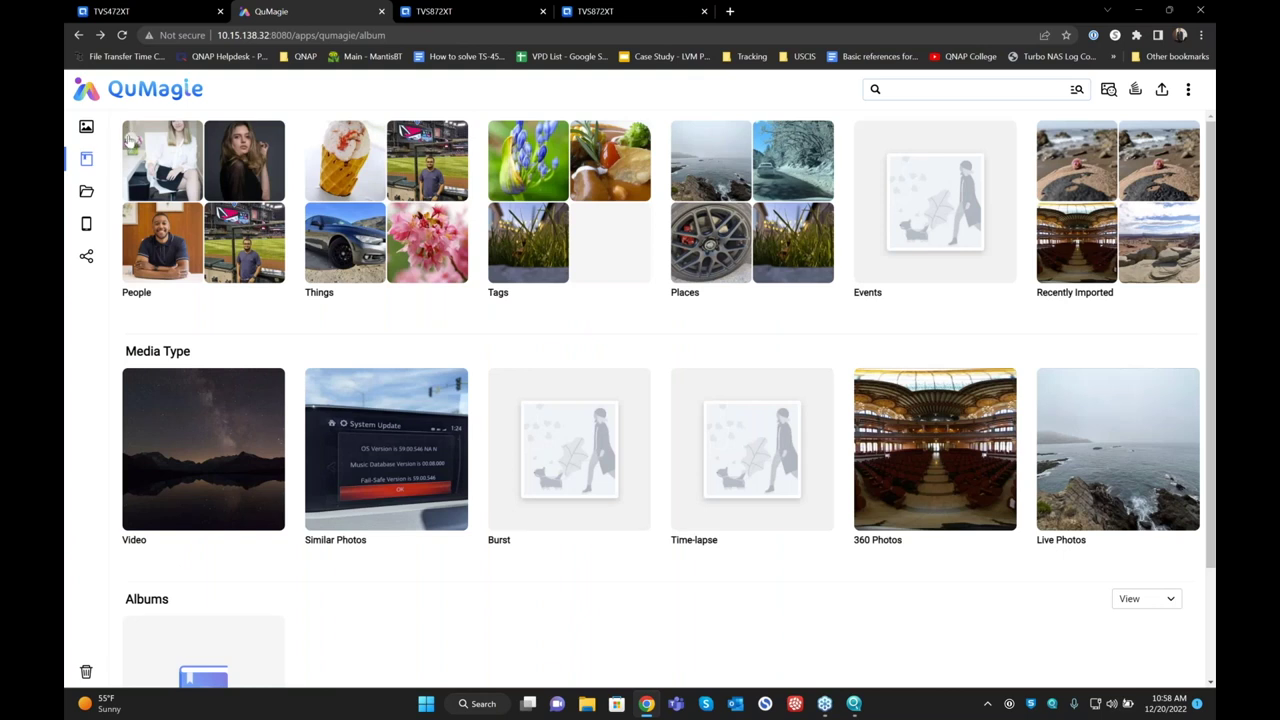
Browse the Things album, view its Sports category and return to the Things categories.
{"action": "left_click", "coordinate": [347, 243]}
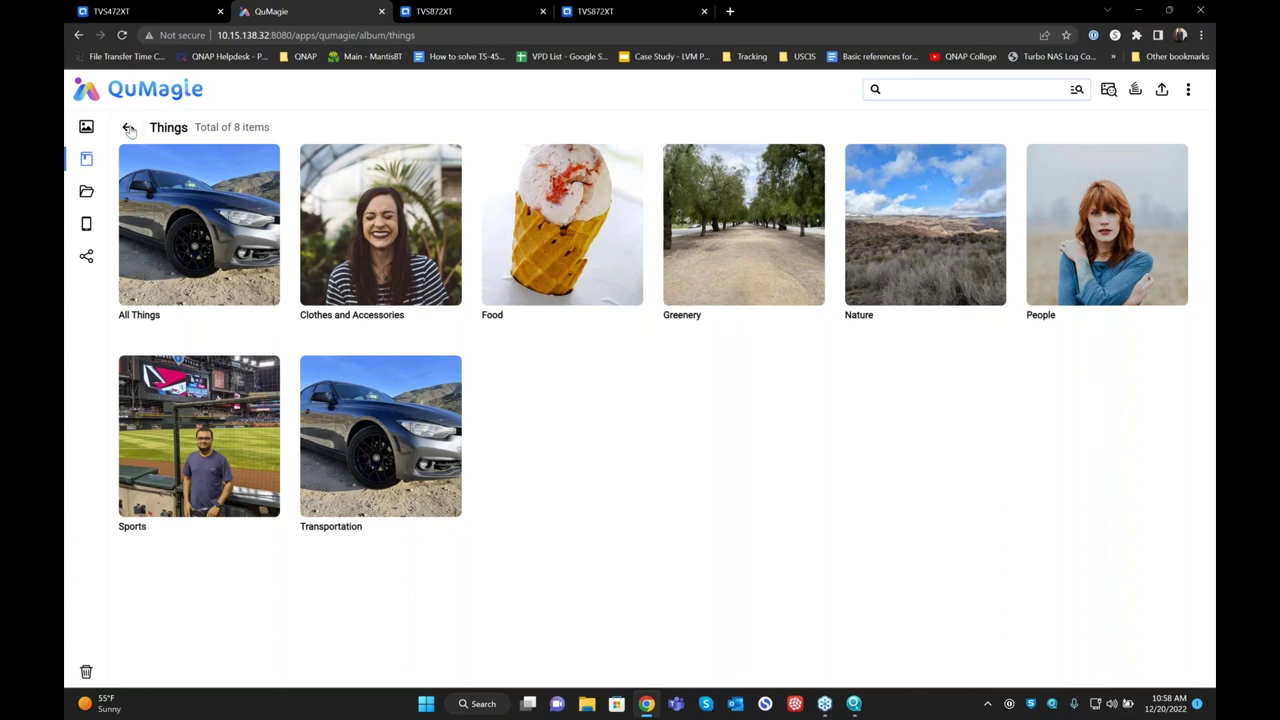
{"action": "left_click", "coordinate": [188, 419]}
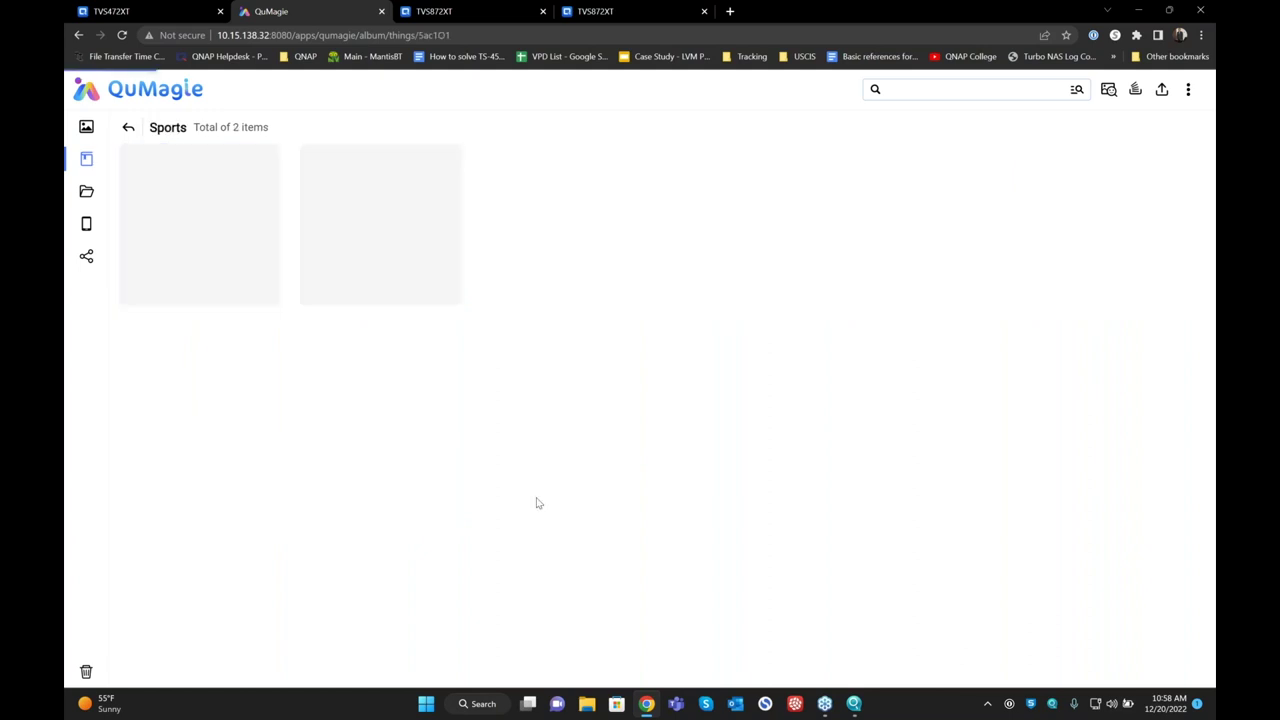
{"action": "left_click", "coordinate": [128, 127]}
Search the photo library for "car".
{"action": "left_click", "coordinate": [922, 89]}
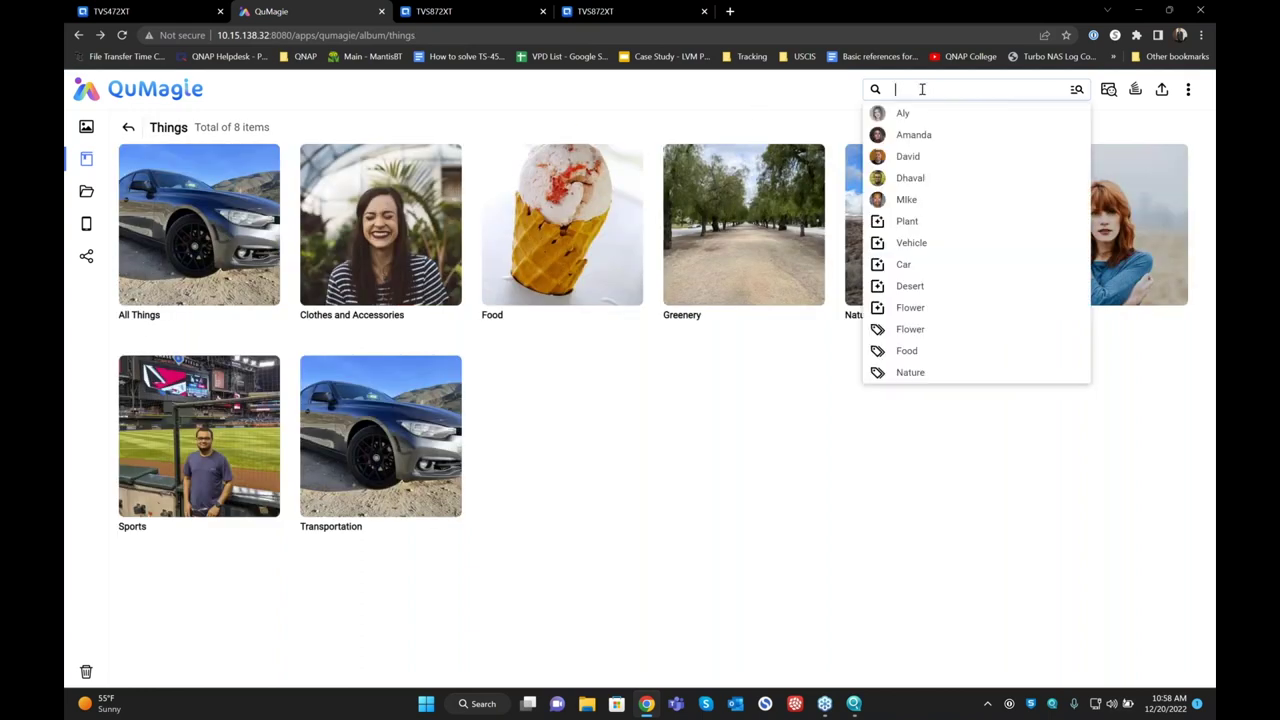
{"action": "type", "text": "car"}
{"action": "key", "text": "Return"}
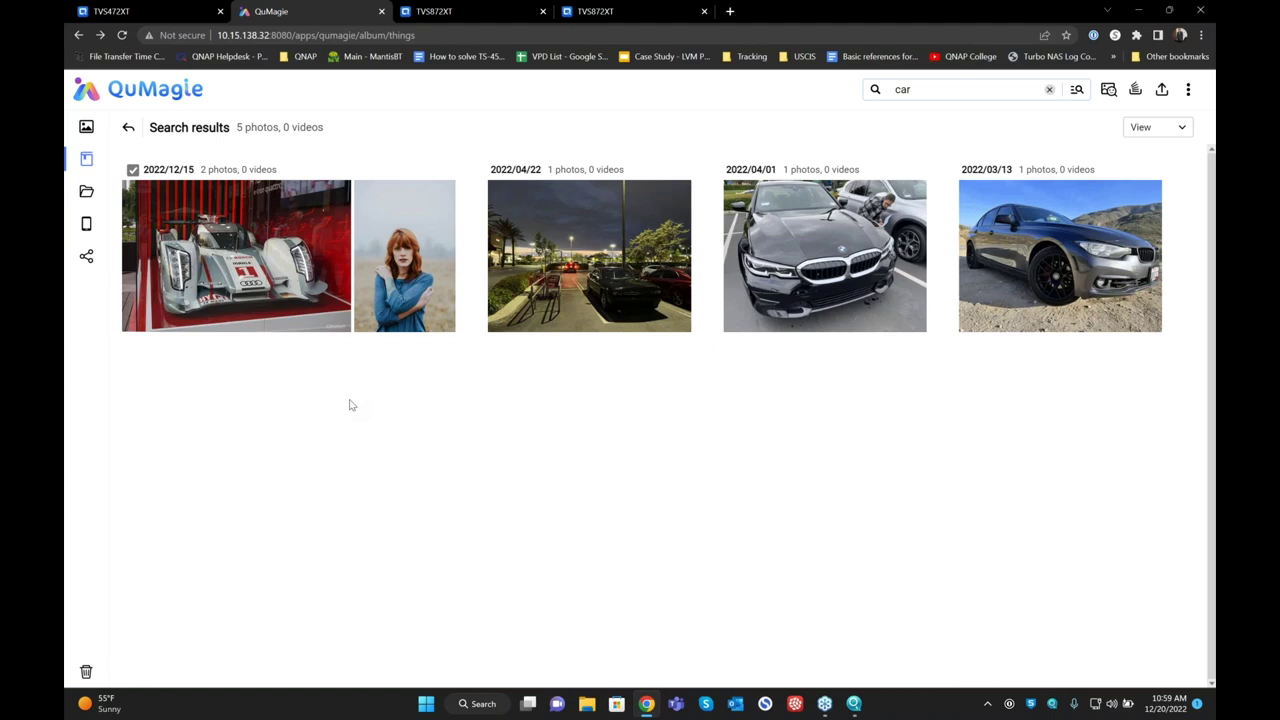
Search the photo library for "flower" and return to the album overview.
{"action": "left_click", "coordinate": [920, 88]}
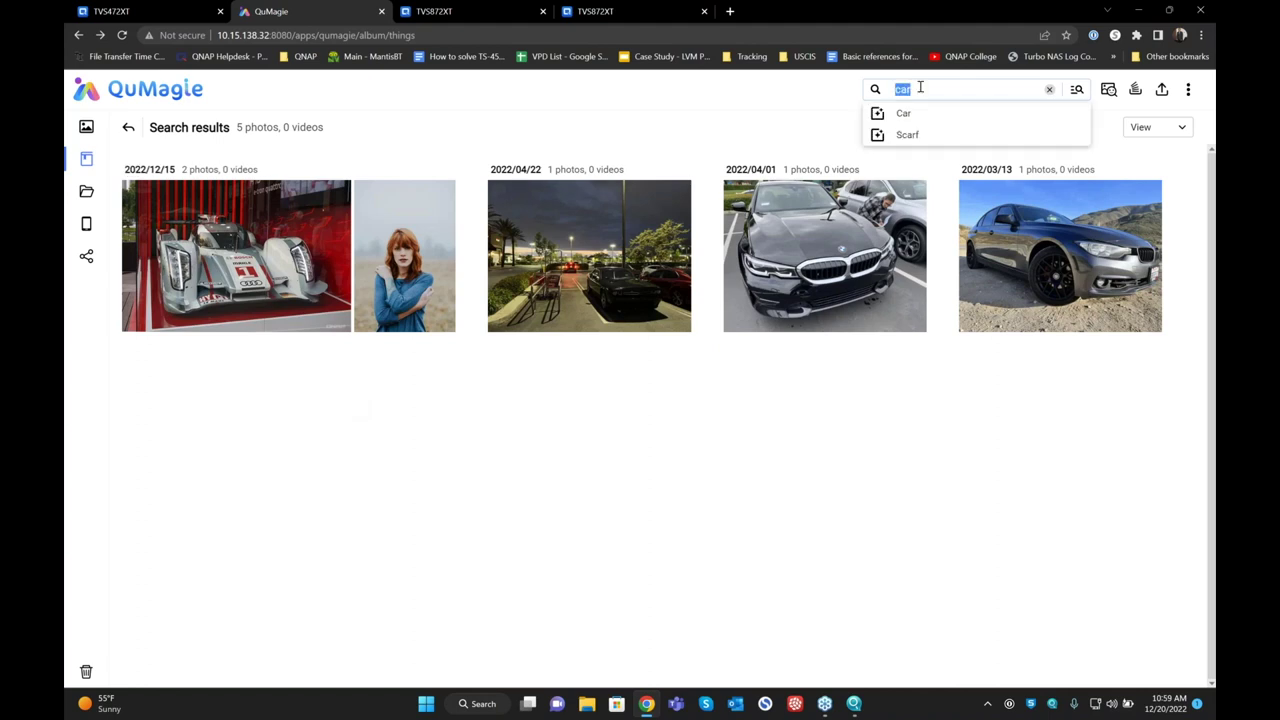
{"action": "type", "text": "flower"}
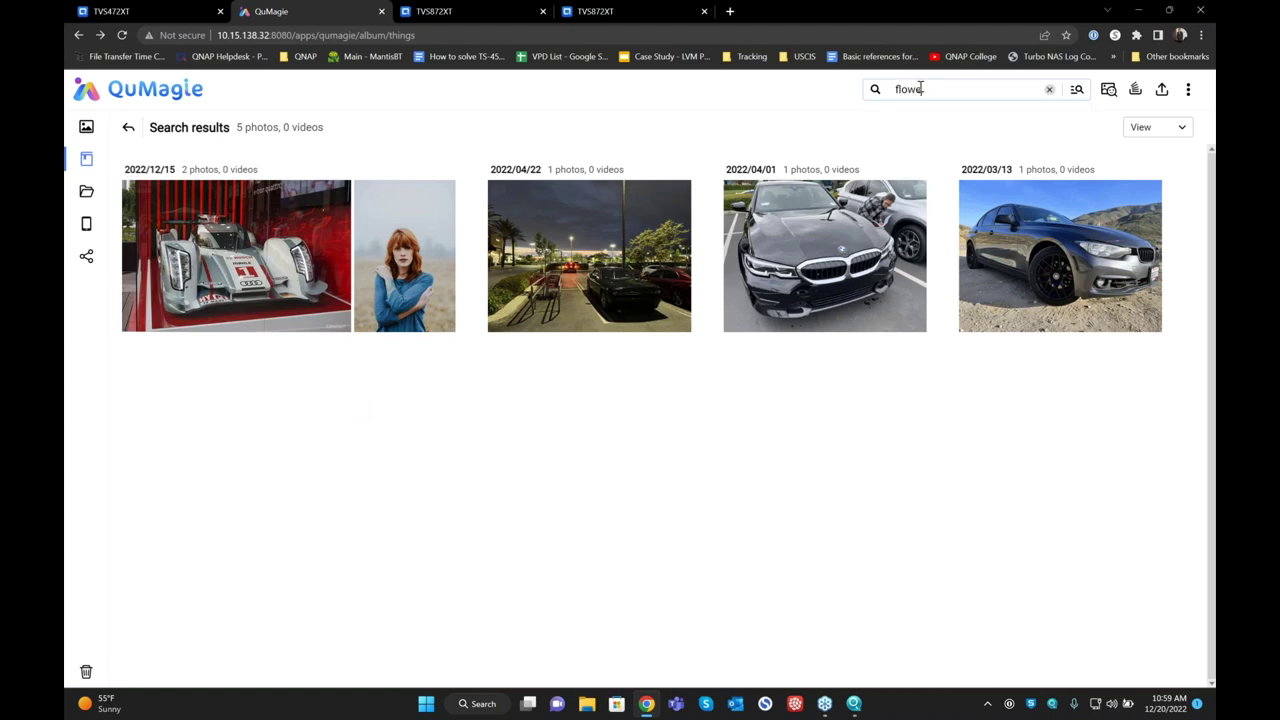
{"action": "key", "text": "Return"}
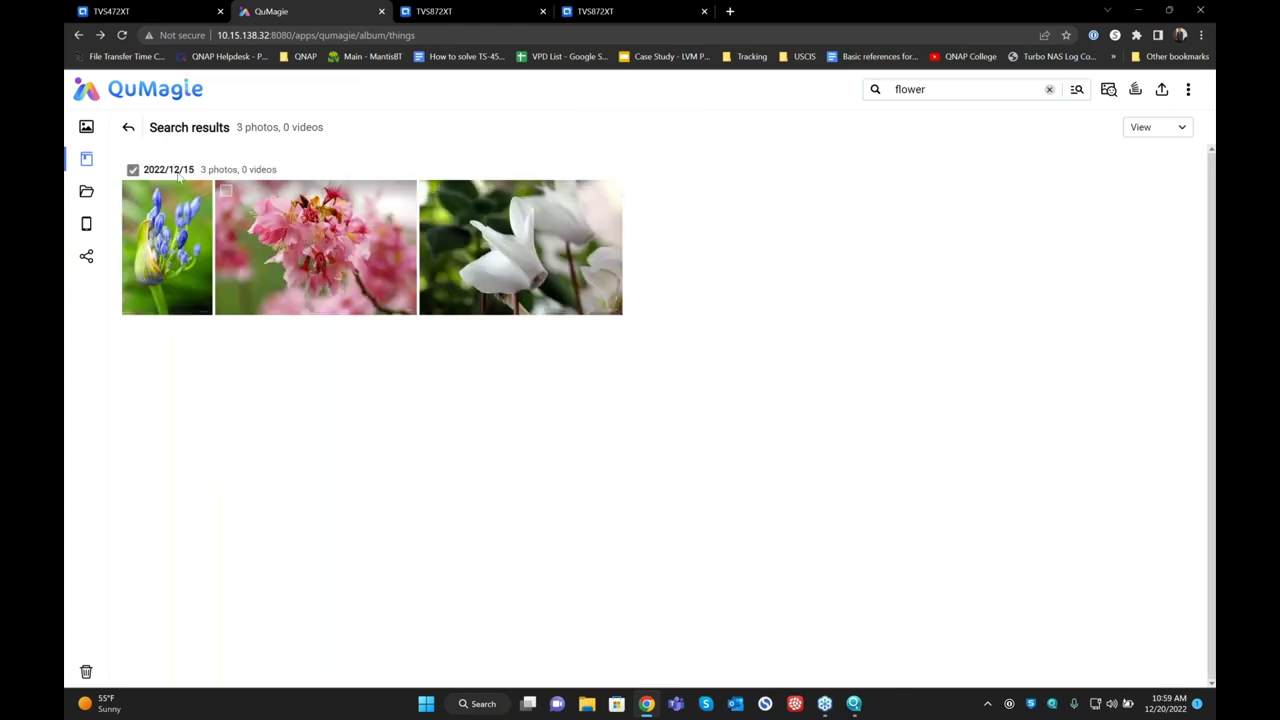
{"action": "left_click", "coordinate": [129, 130]}
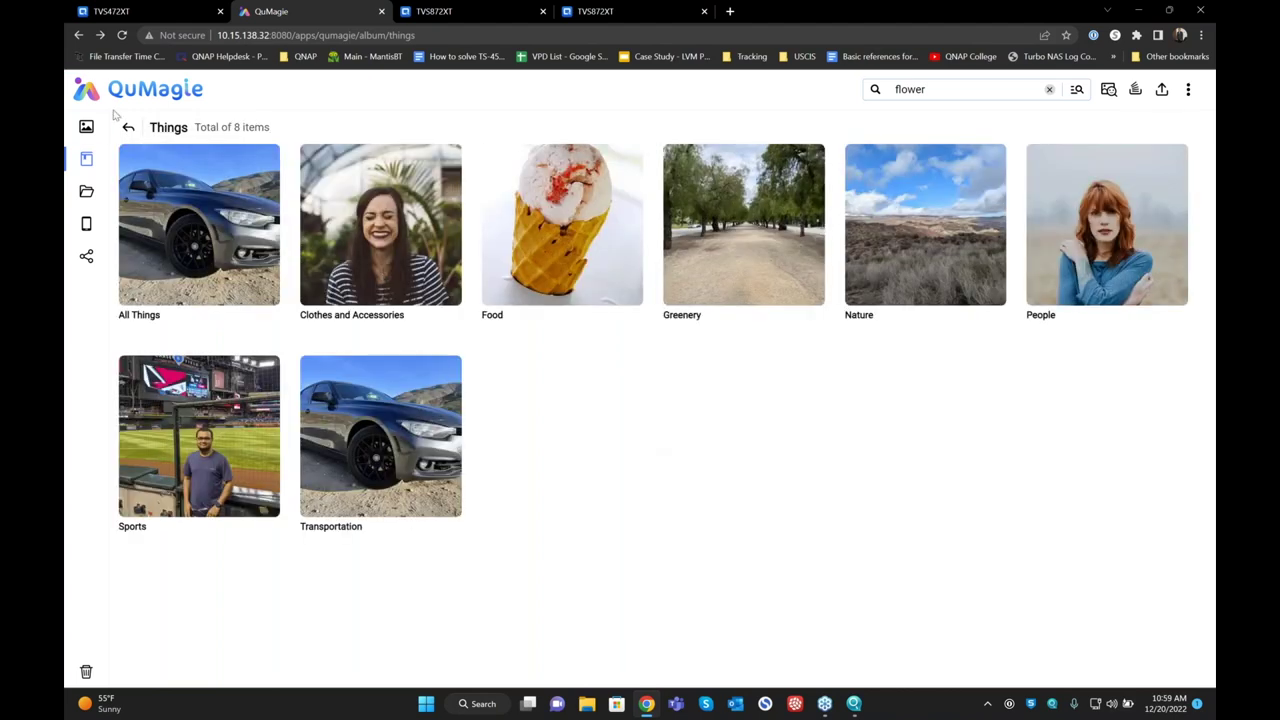
{"action": "left_click", "coordinate": [129, 130]}
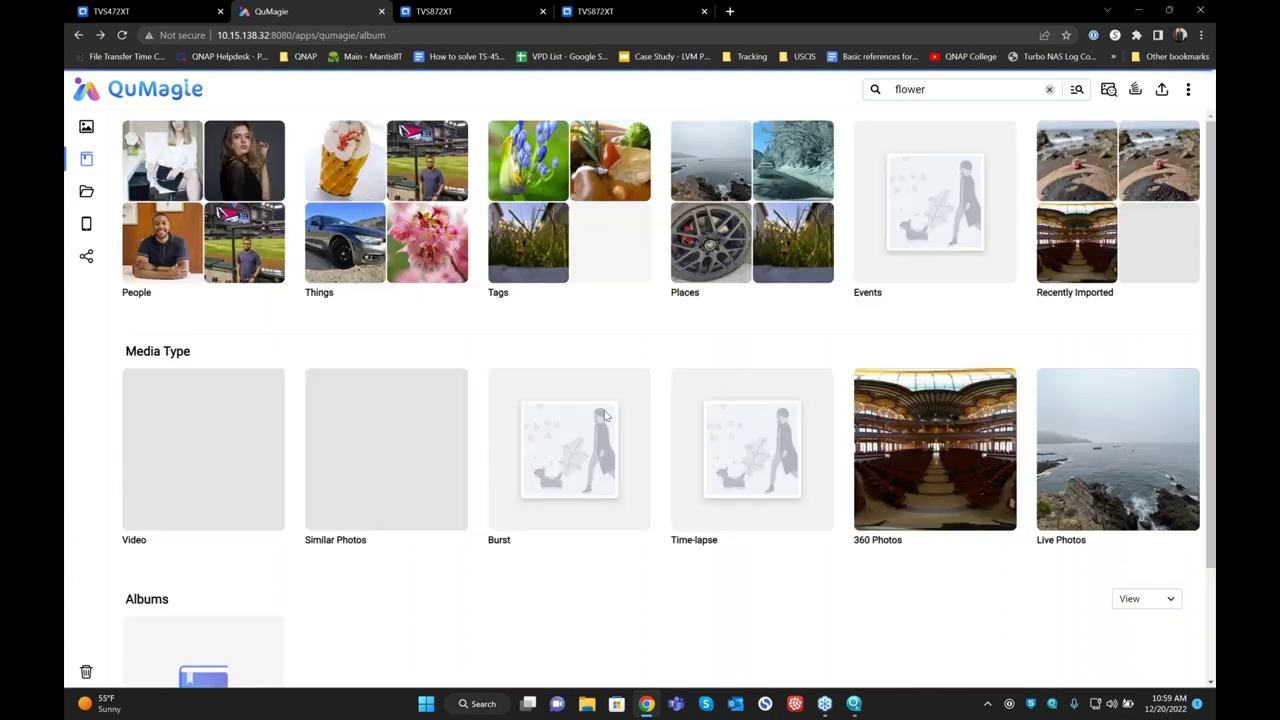
View the Places album as a map, open the photo cluster over Arizona and return to the album overview.
{"action": "left_click", "coordinate": [730, 278]}
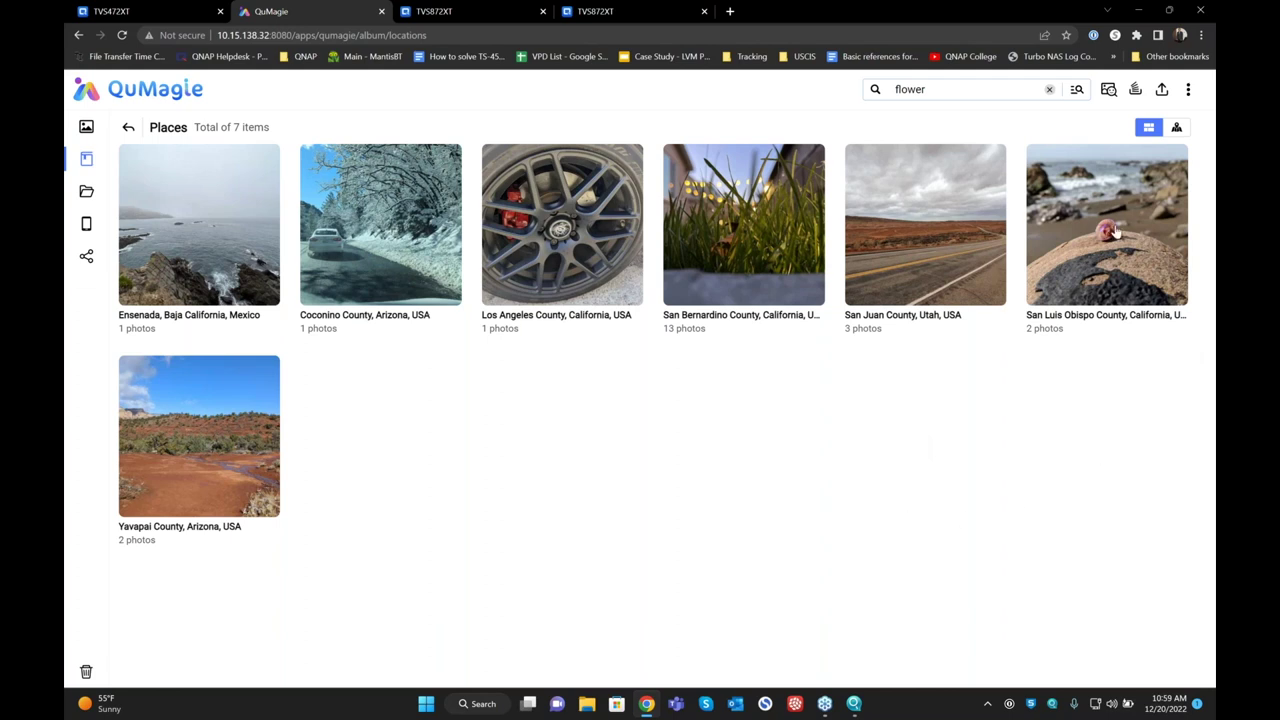
{"action": "left_click", "coordinate": [1177, 129]}
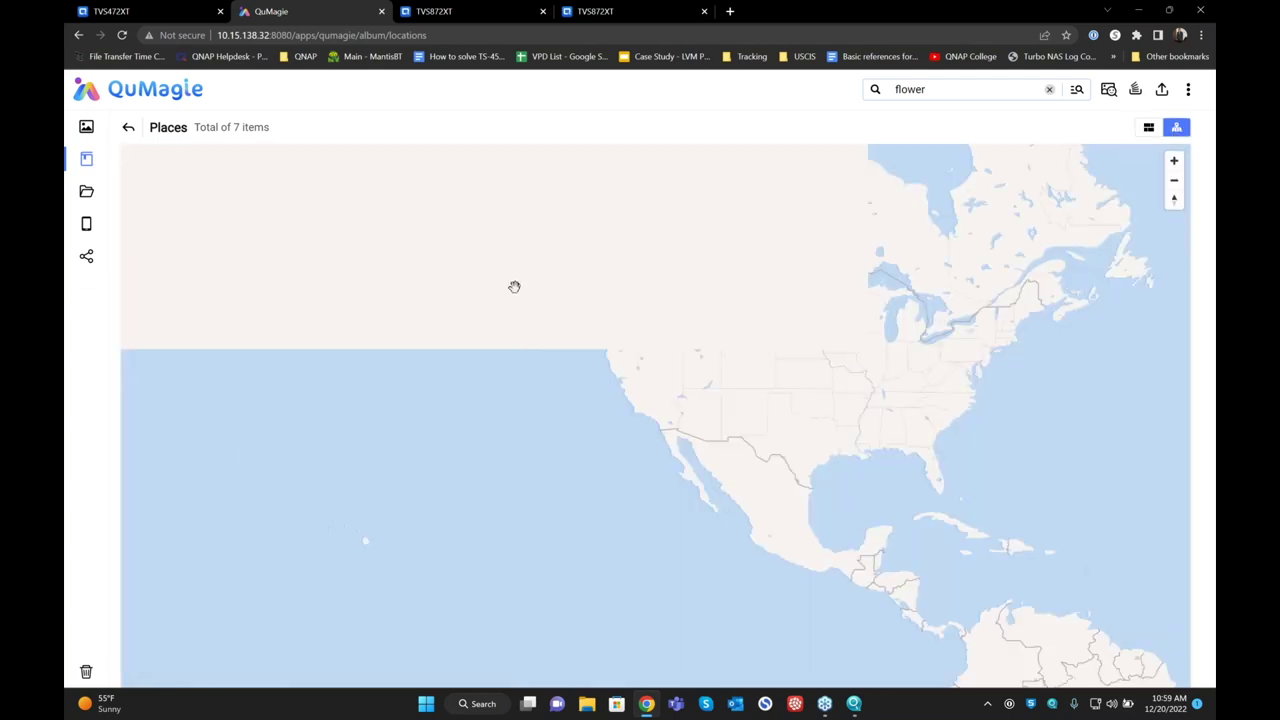
{"action": "scroll", "coordinate": [642, 412], "scroll_direction": "up", "scroll_amount": 3}
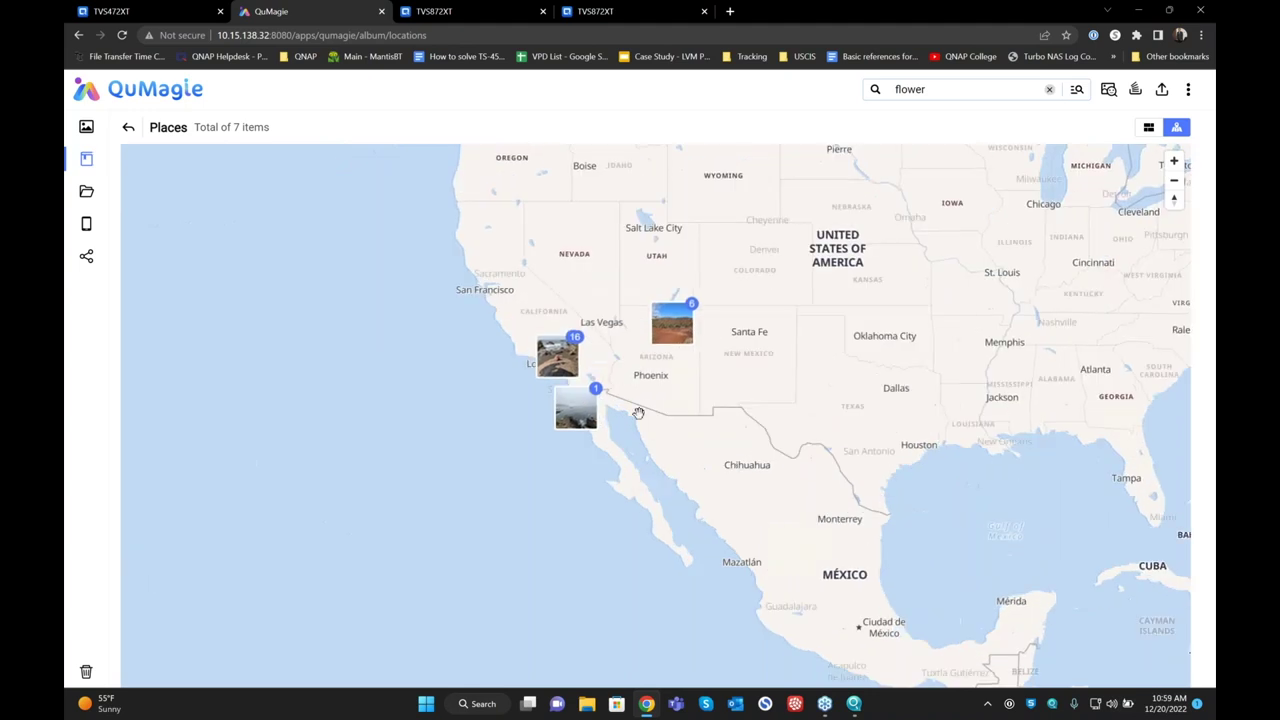
{"action": "left_click", "coordinate": [682, 246]}
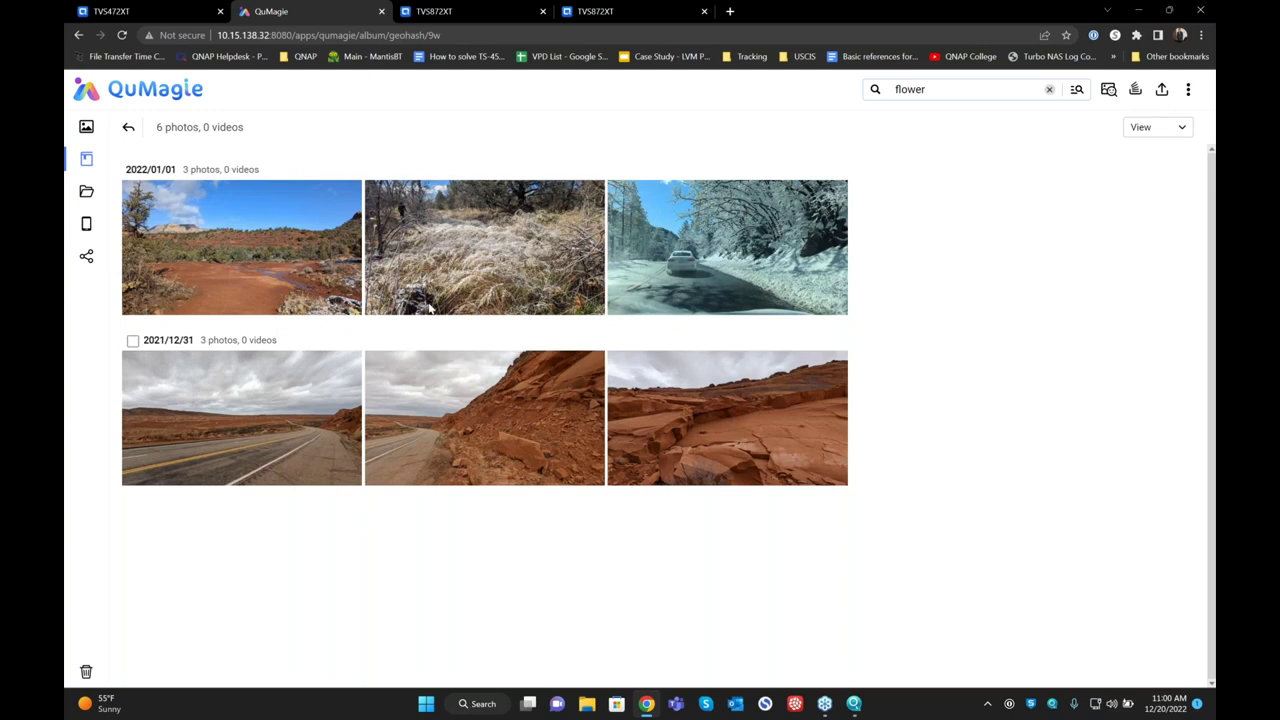
{"action": "left_click", "coordinate": [128, 130]}
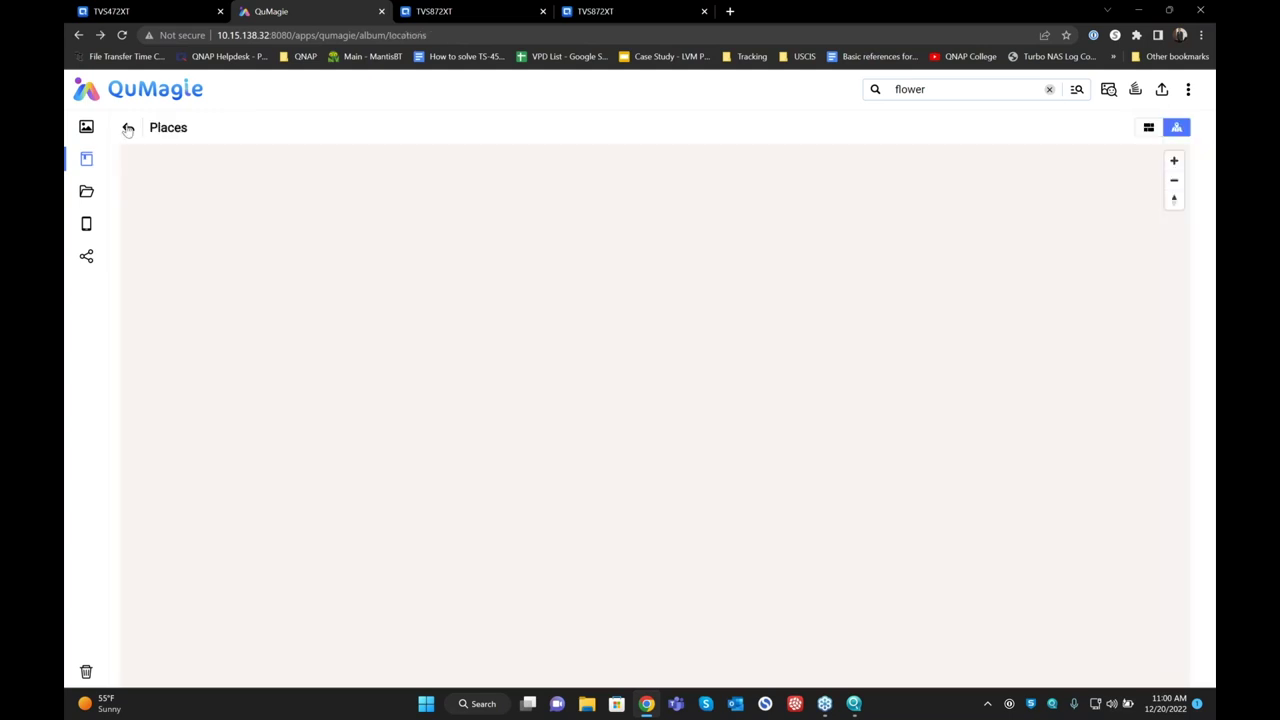
{"action": "left_click", "coordinate": [128, 128]}
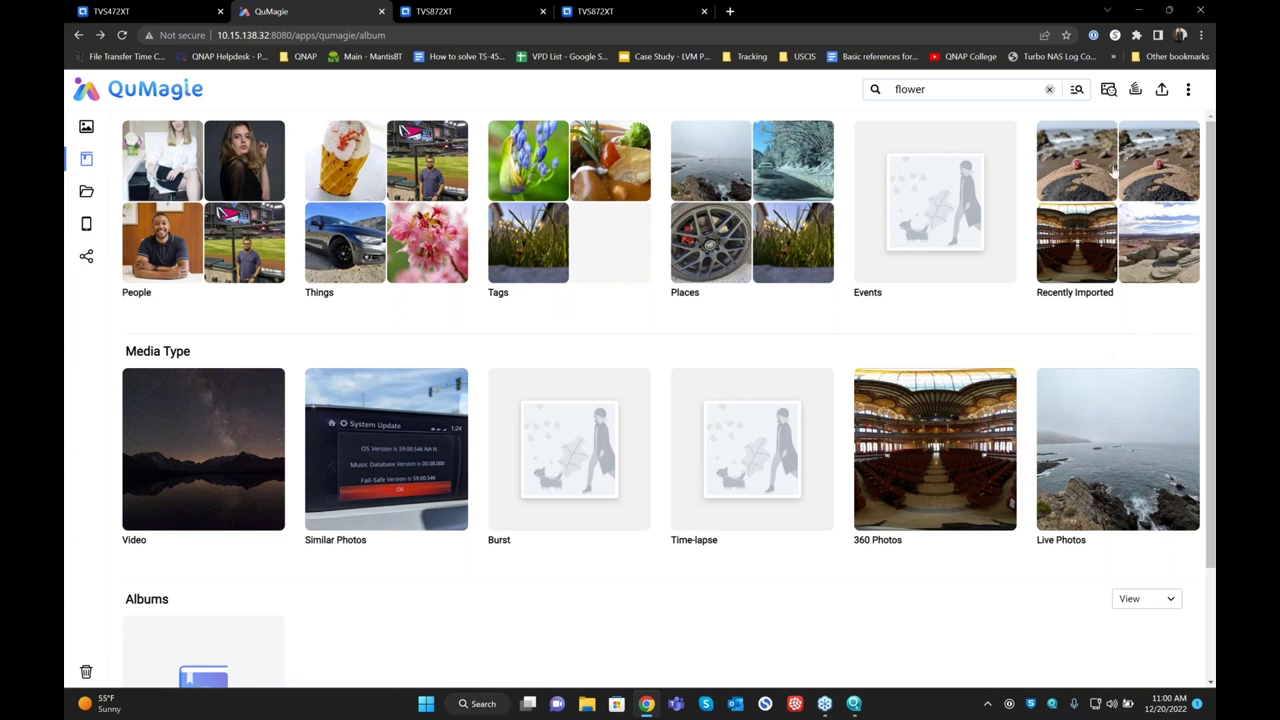
Browse the Video album, try to play one of its videos and return to the album overview.
{"action": "left_click", "coordinate": [258, 405]}
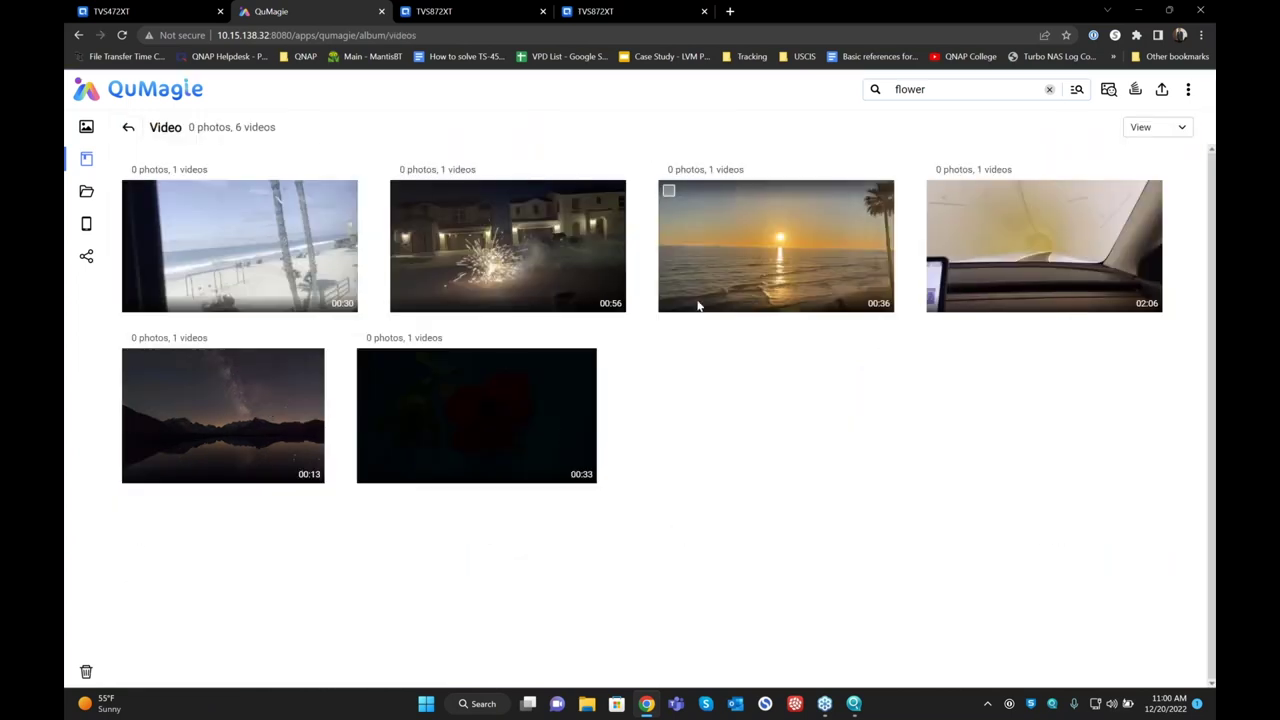
{"action": "left_click", "coordinate": [517, 268]}
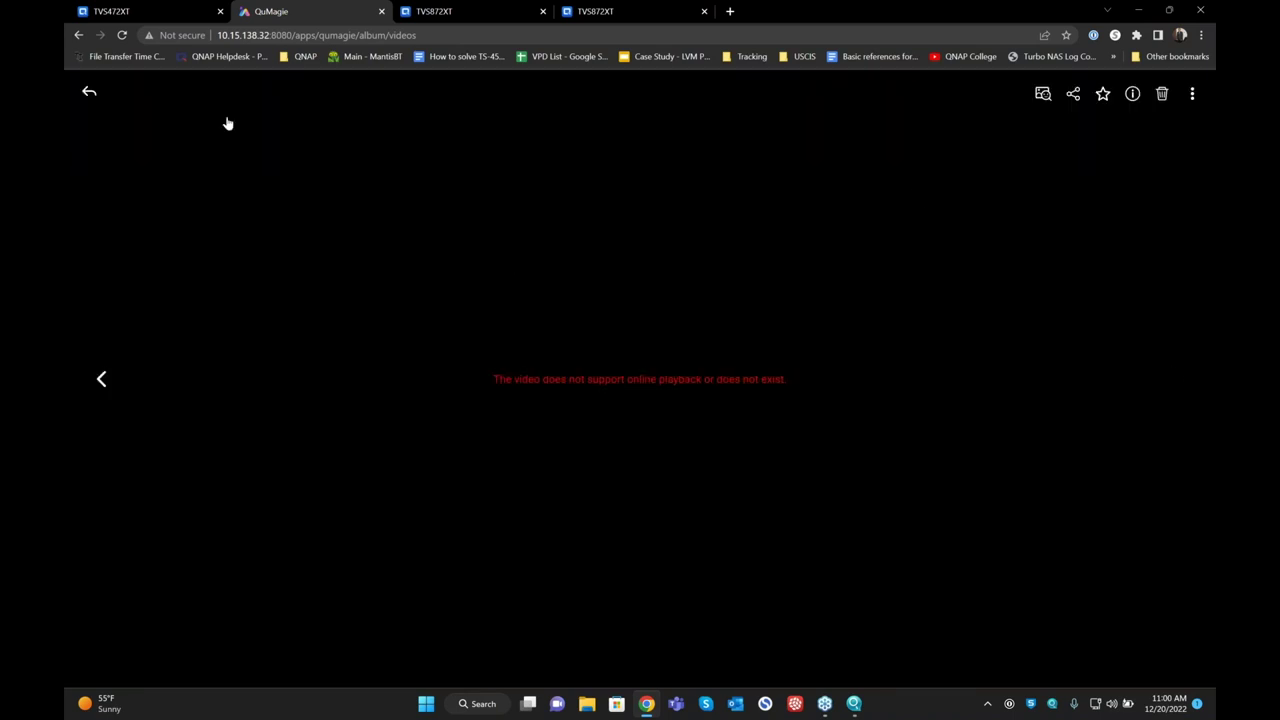
{"action": "left_click", "coordinate": [89, 92]}
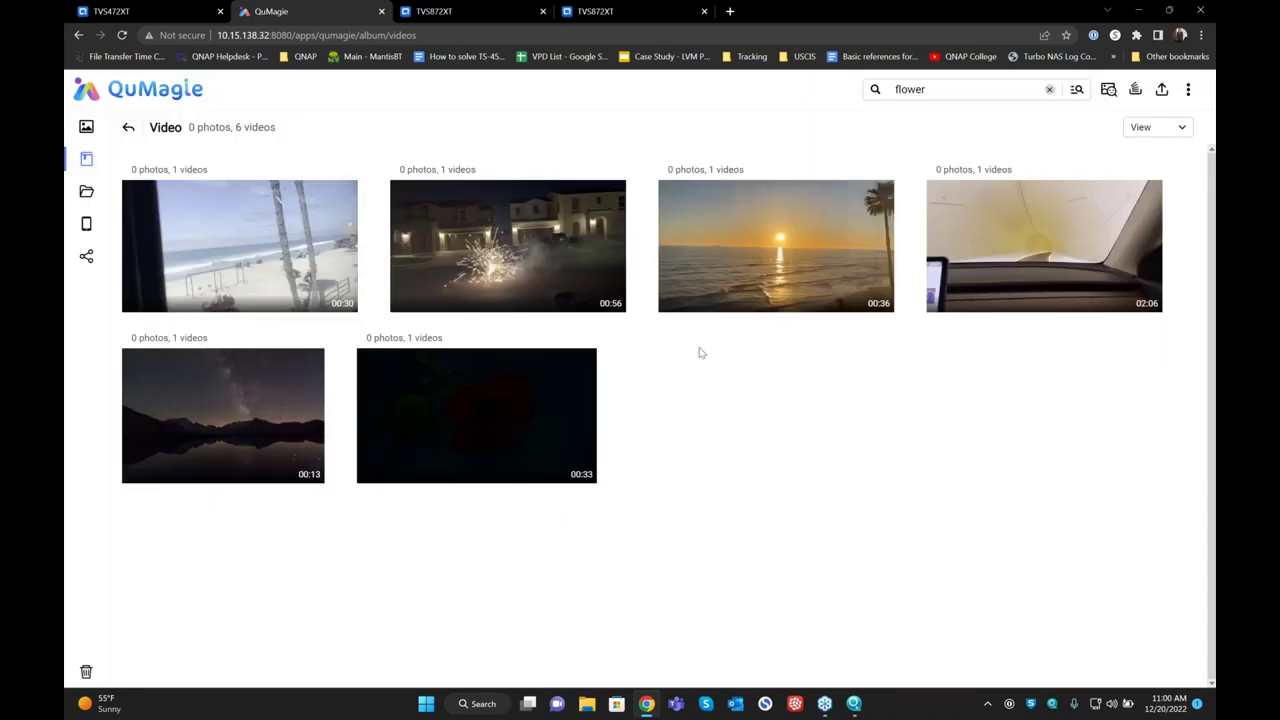
{"action": "left_click", "coordinate": [129, 131]}
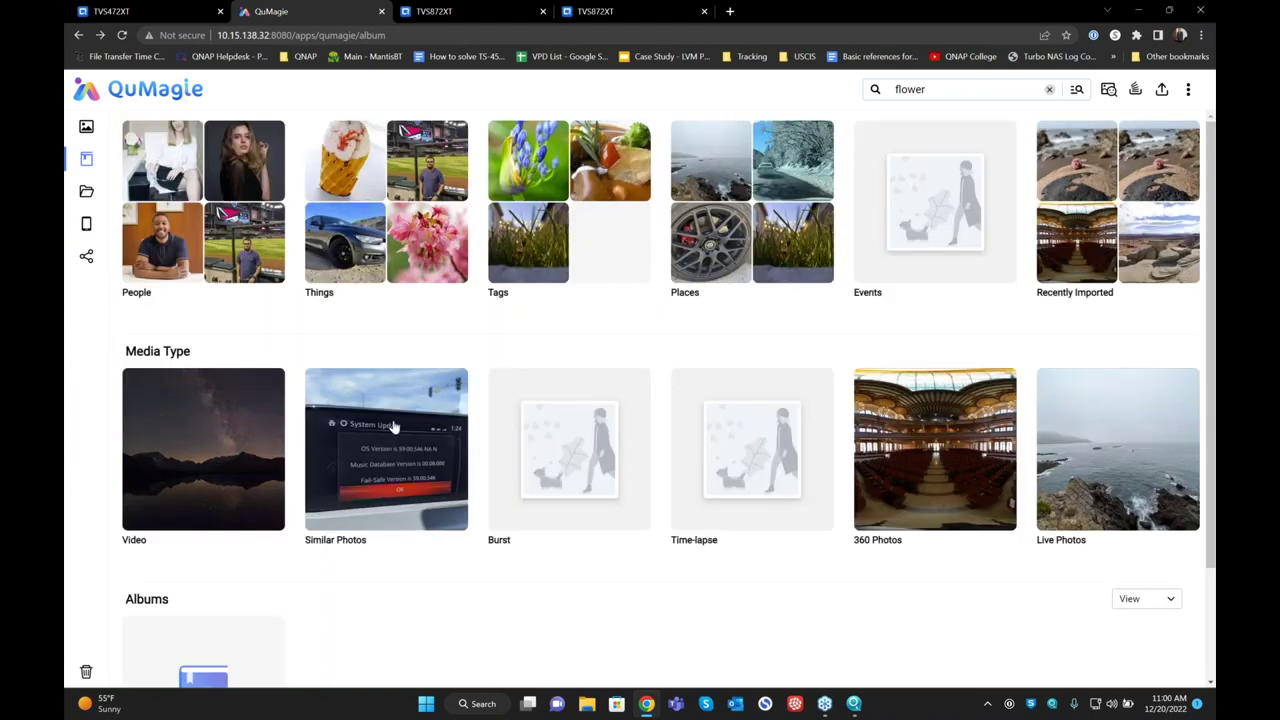
Select three car-screen duplicates and one beach duplicate in Similar Photos, and return to the album overview without deleting them.
{"action": "left_click", "coordinate": [393, 427]}
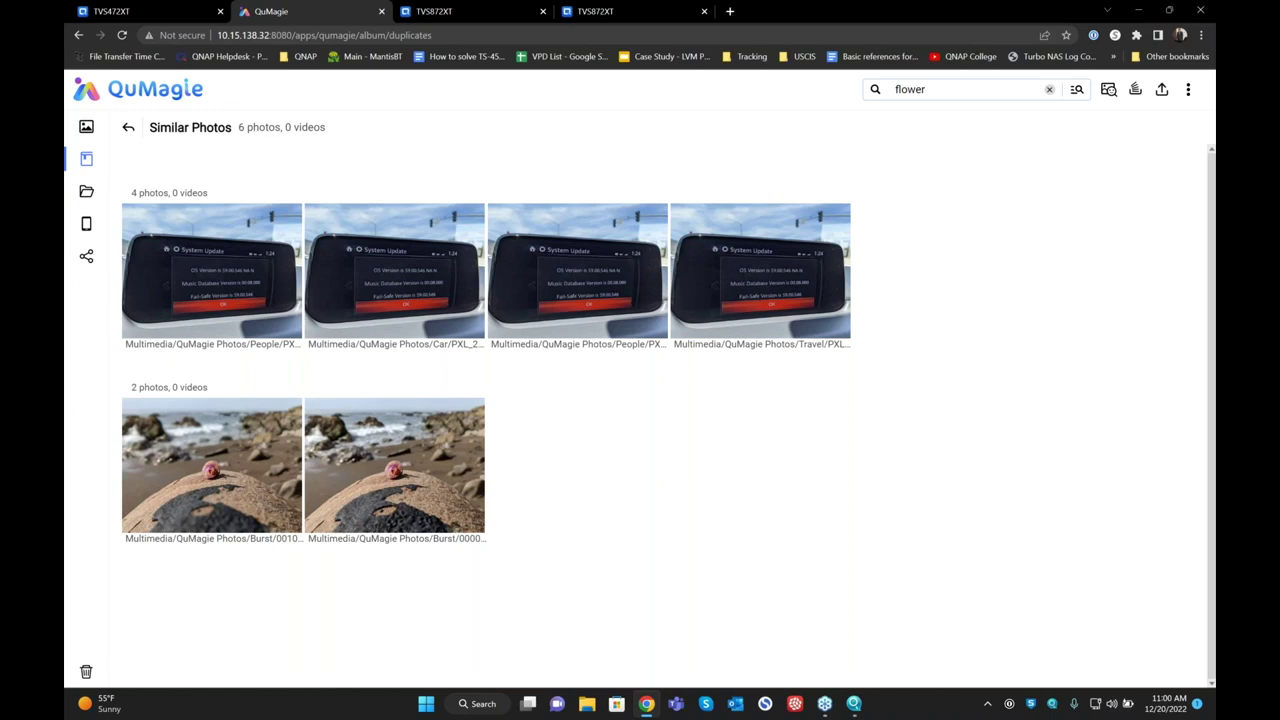
{"action": "left_click", "coordinate": [315, 214]}
{"action": "left_click", "coordinate": [498, 214]}
{"action": "left_click", "coordinate": [681, 214]}
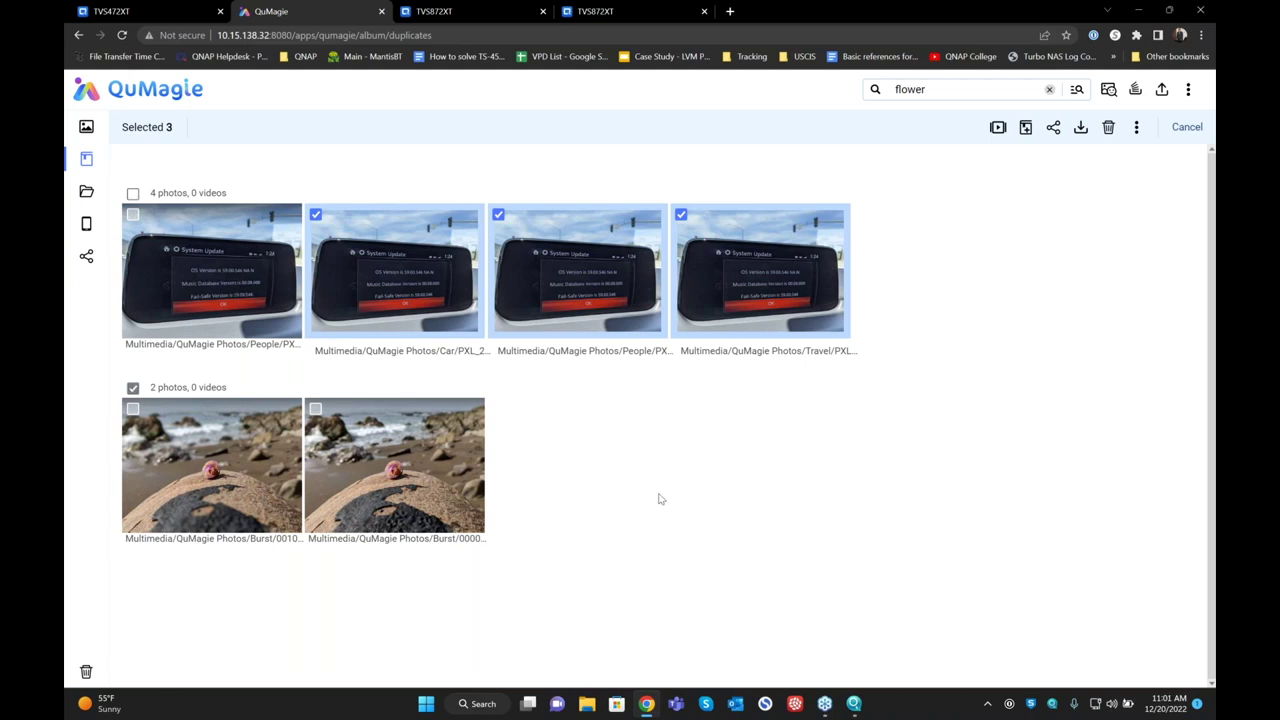
{"action": "left_click", "coordinate": [418, 450]}
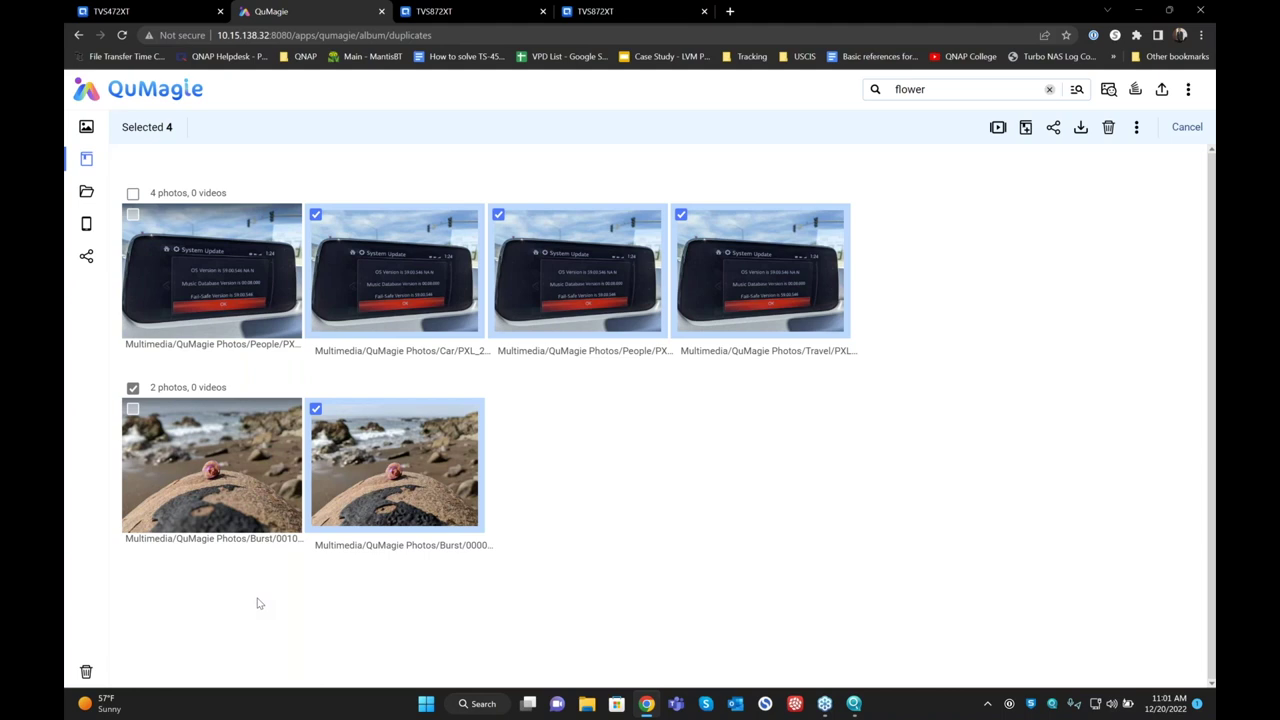
{"action": "mouse_move", "coordinate": [70, 258]}
{"action": "left_click", "coordinate": [104, 162]}
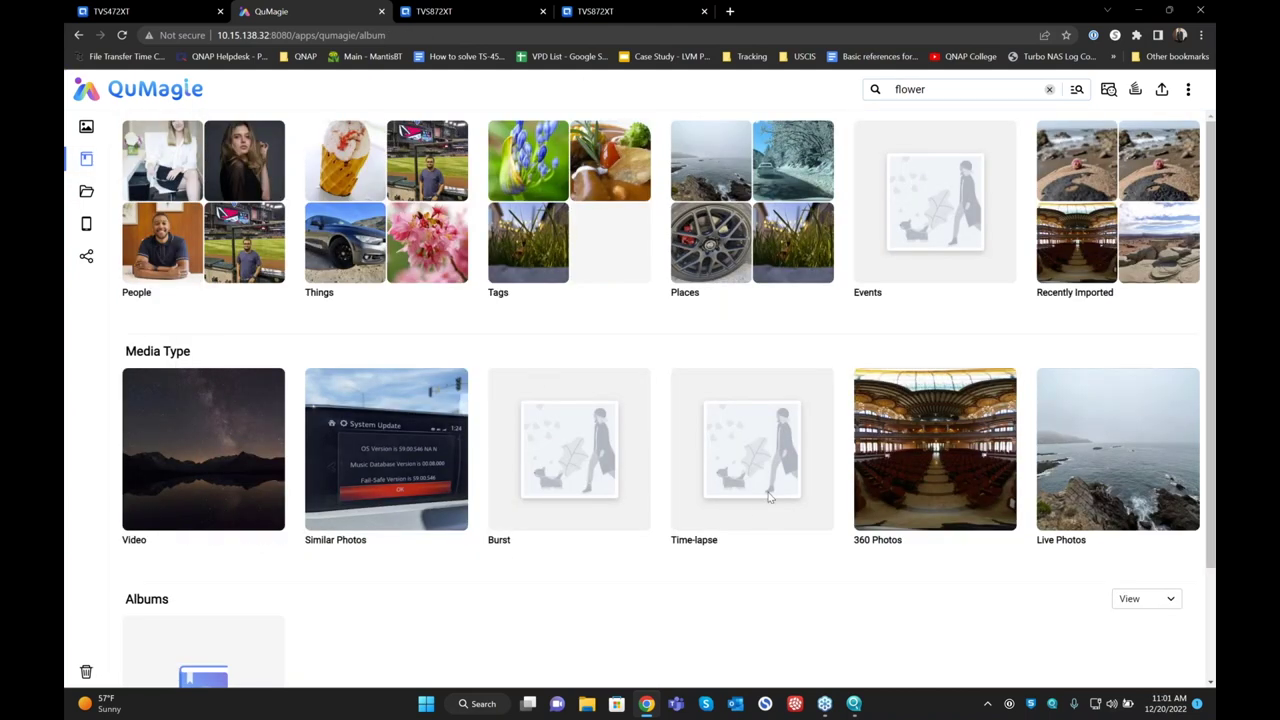
View the 360 Photos and Live Photos albums and return to the album overview.
{"action": "left_click", "coordinate": [922, 472]}
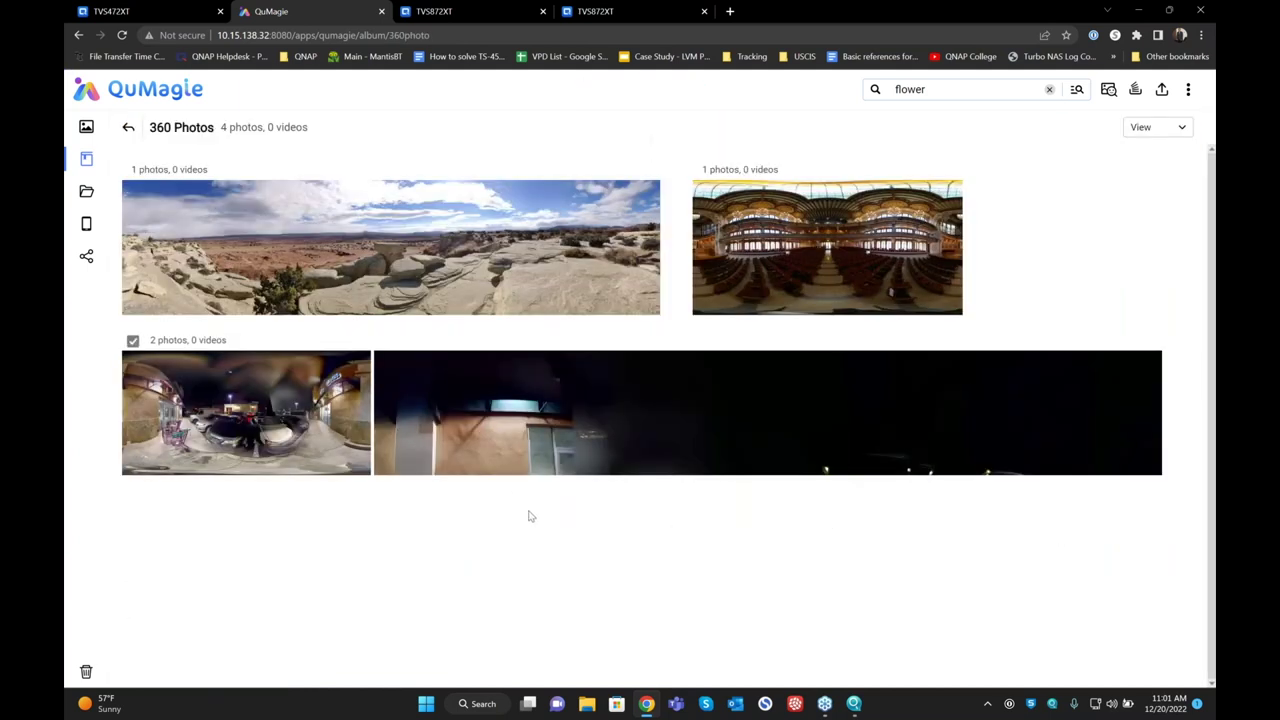
{"action": "left_click", "coordinate": [128, 127]}
{"action": "left_click", "coordinate": [1067, 528]}
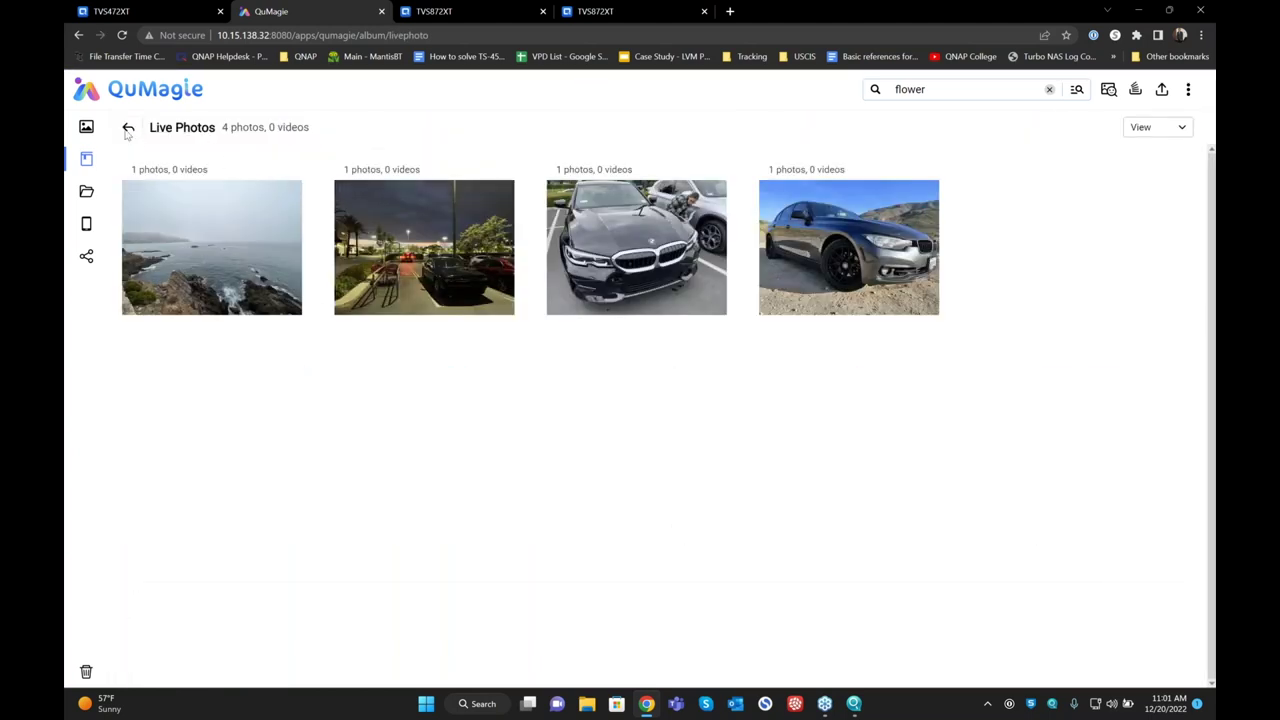
{"action": "left_click", "coordinate": [128, 130]}
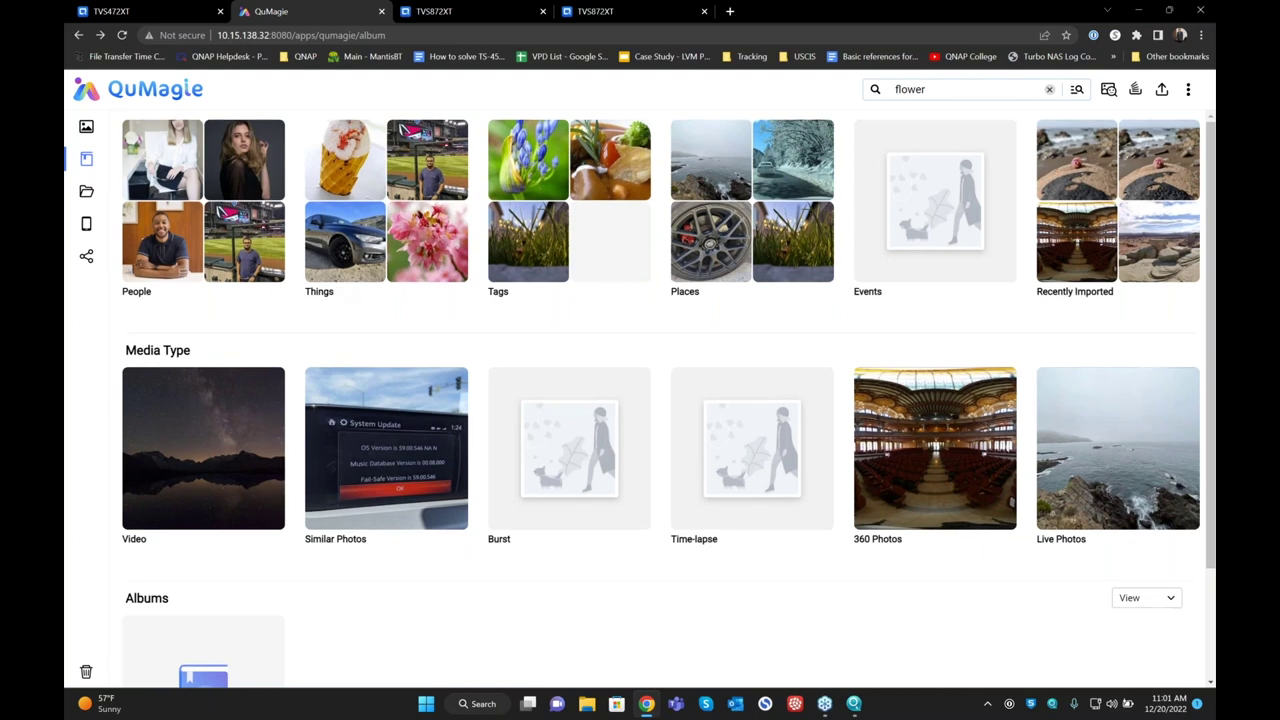
Start a regular album, browse its Timeline and Upload photo sources, and cancel without creating it.
{"action": "scroll", "coordinate": [405, 480], "scroll_direction": "down", "scroll_amount": 2}
{"action": "left_click", "coordinate": [198, 569]}
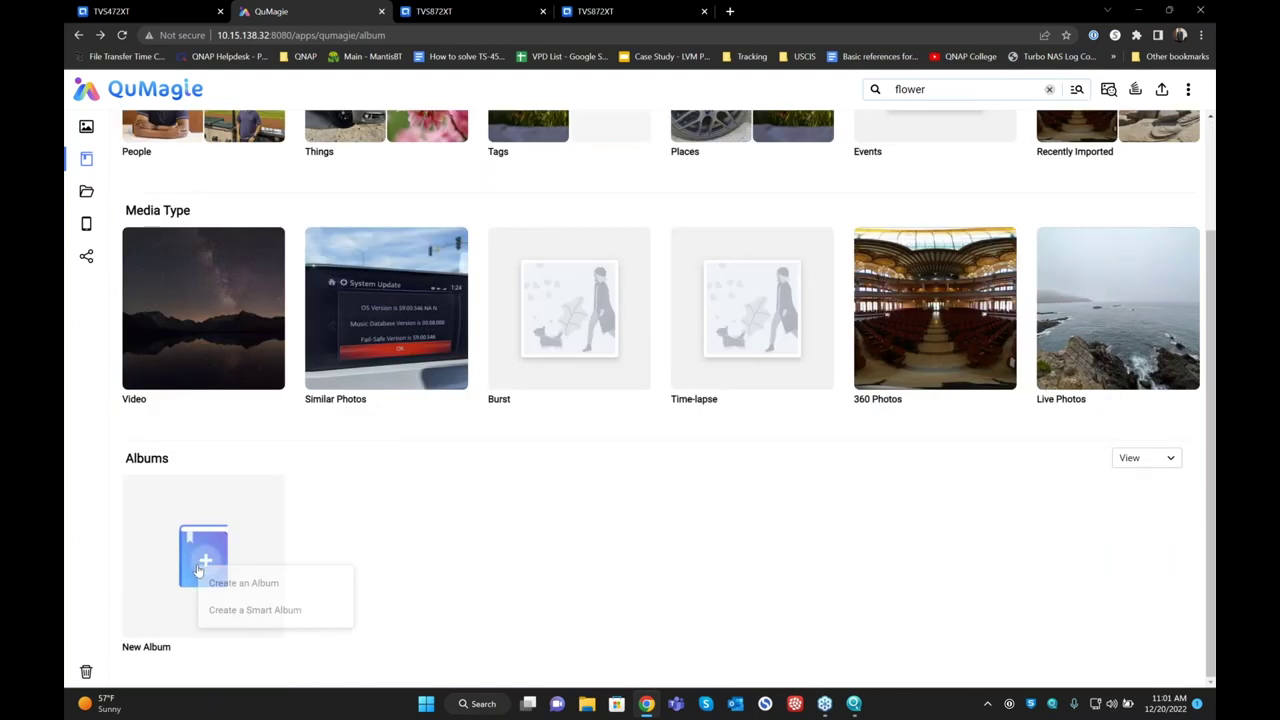
{"action": "left_click", "coordinate": [271, 583]}
{"action": "scroll", "coordinate": [600, 436], "scroll_direction": "down", "scroll_amount": 5}
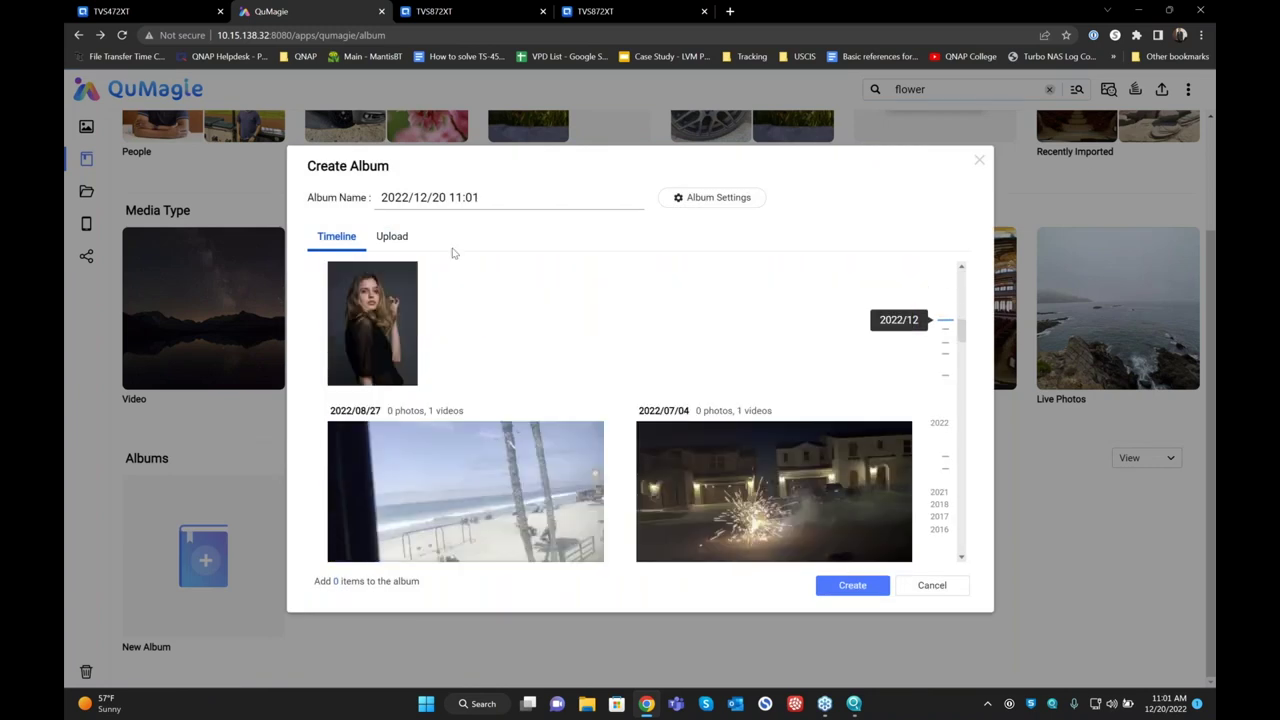
{"action": "left_click", "coordinate": [394, 238]}
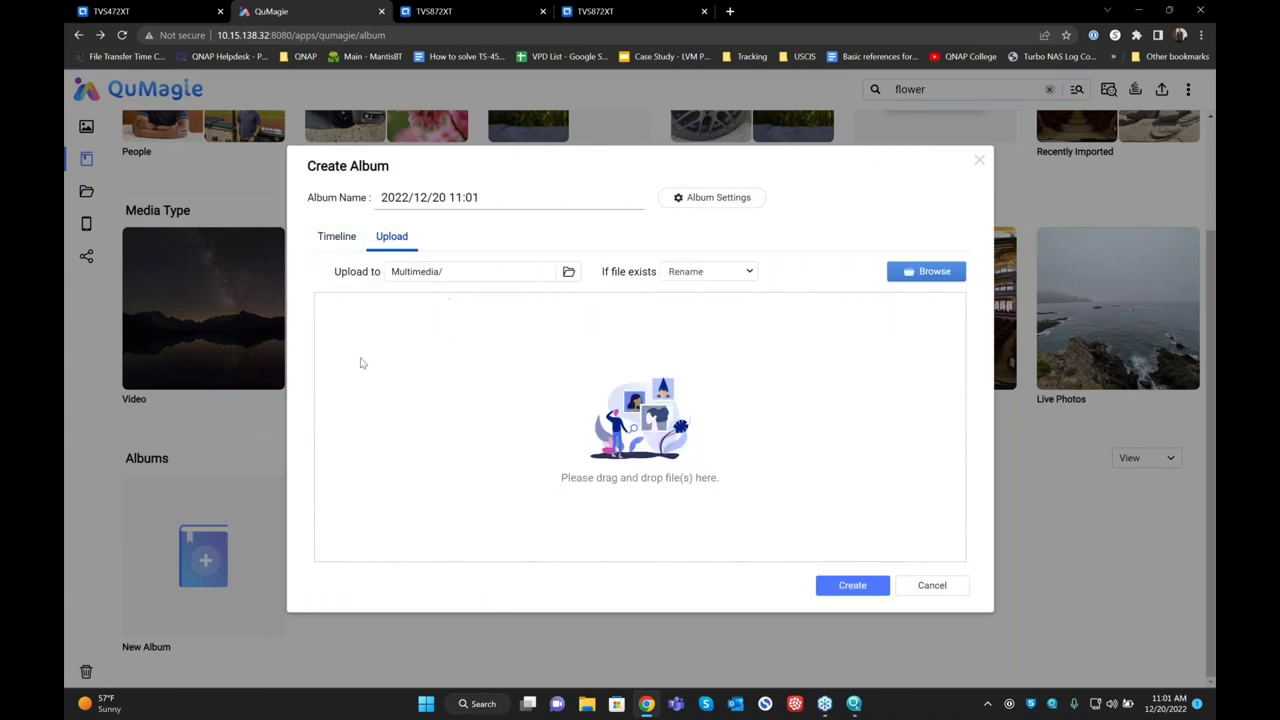
{"action": "left_click", "coordinate": [336, 237]}
{"action": "scroll", "coordinate": [600, 420], "scroll_direction": "down", "scroll_amount": 5}
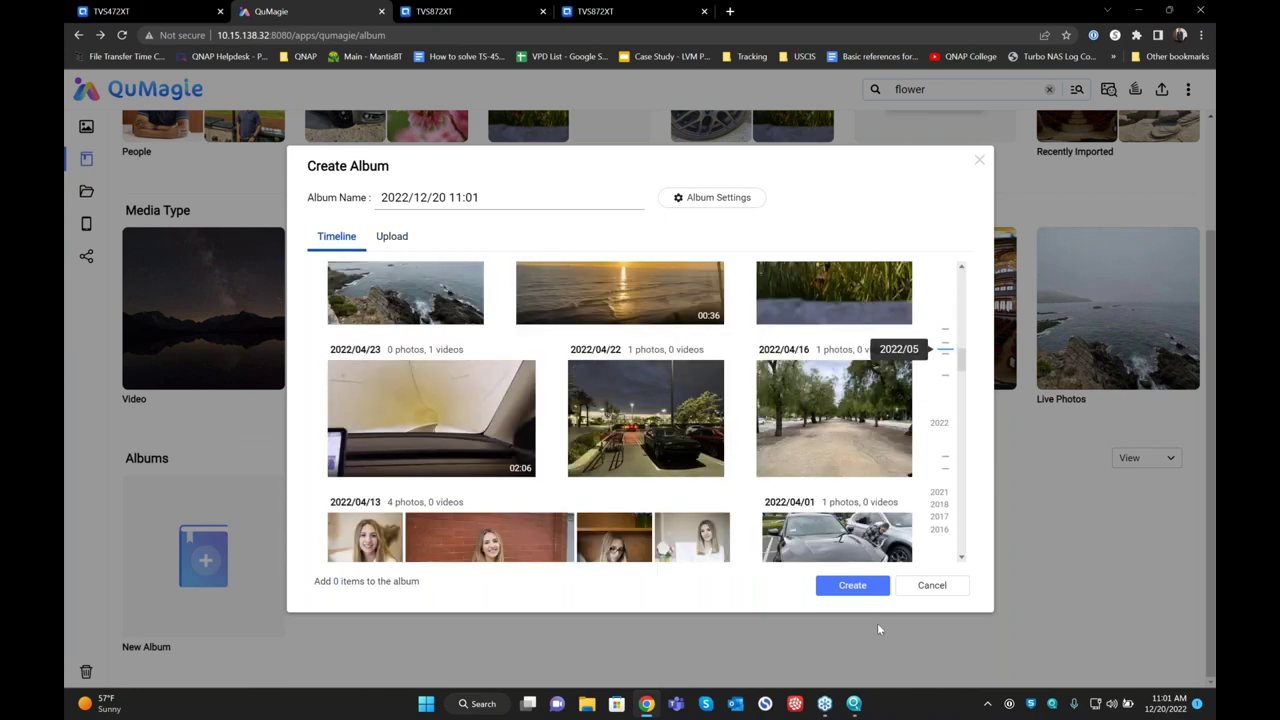
{"action": "left_click", "coordinate": [931, 585]}
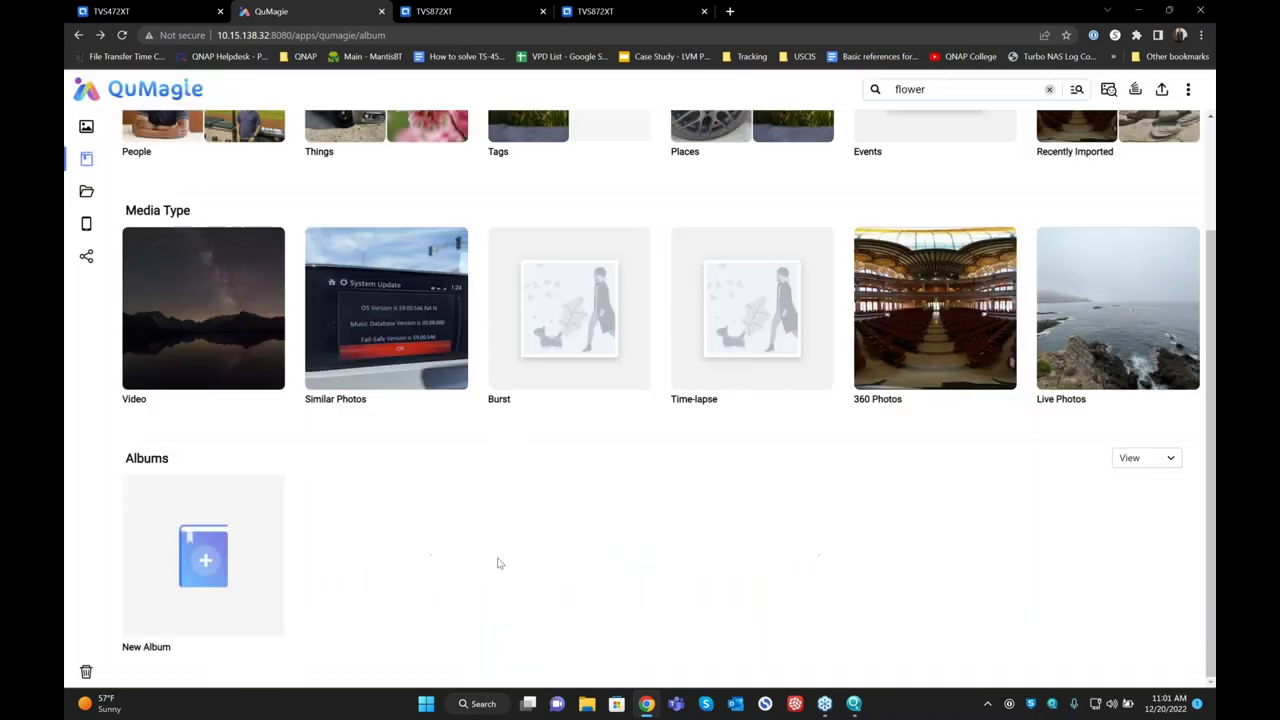
Start a new smart album and enter the featured person's first name as the album name.
{"action": "left_click", "coordinate": [205, 564]}
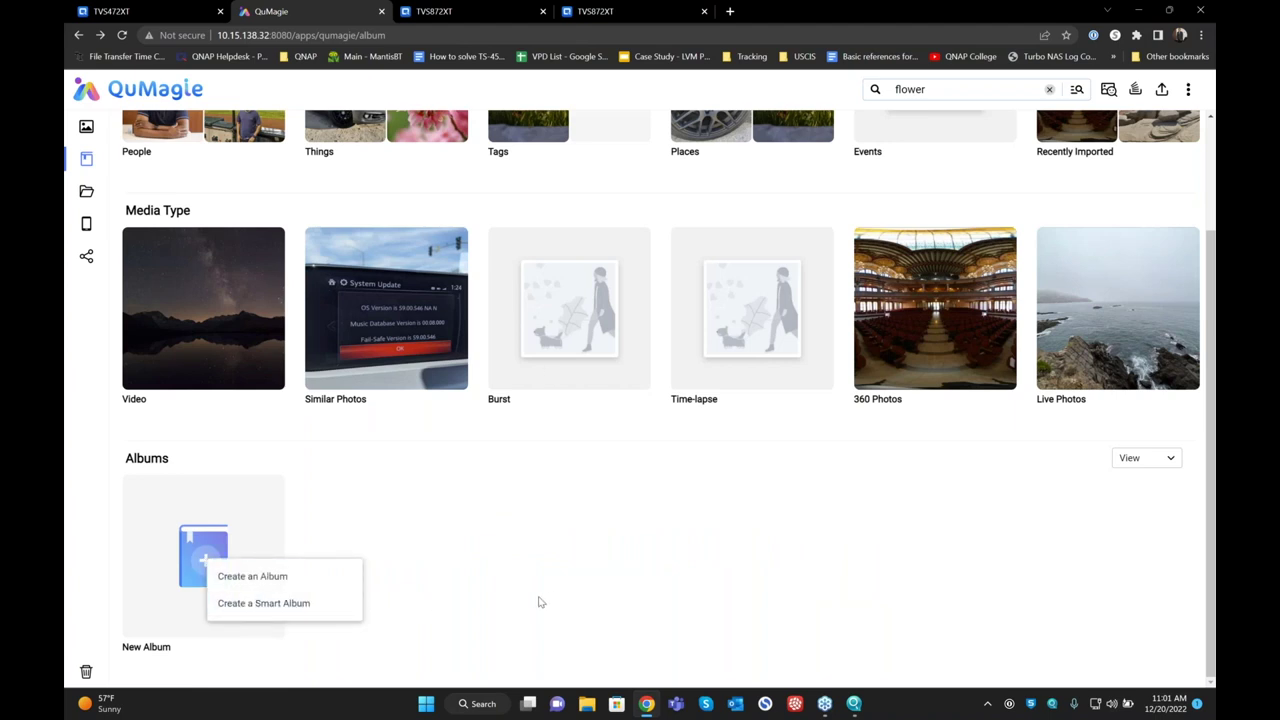
{"action": "left_click", "coordinate": [290, 603]}
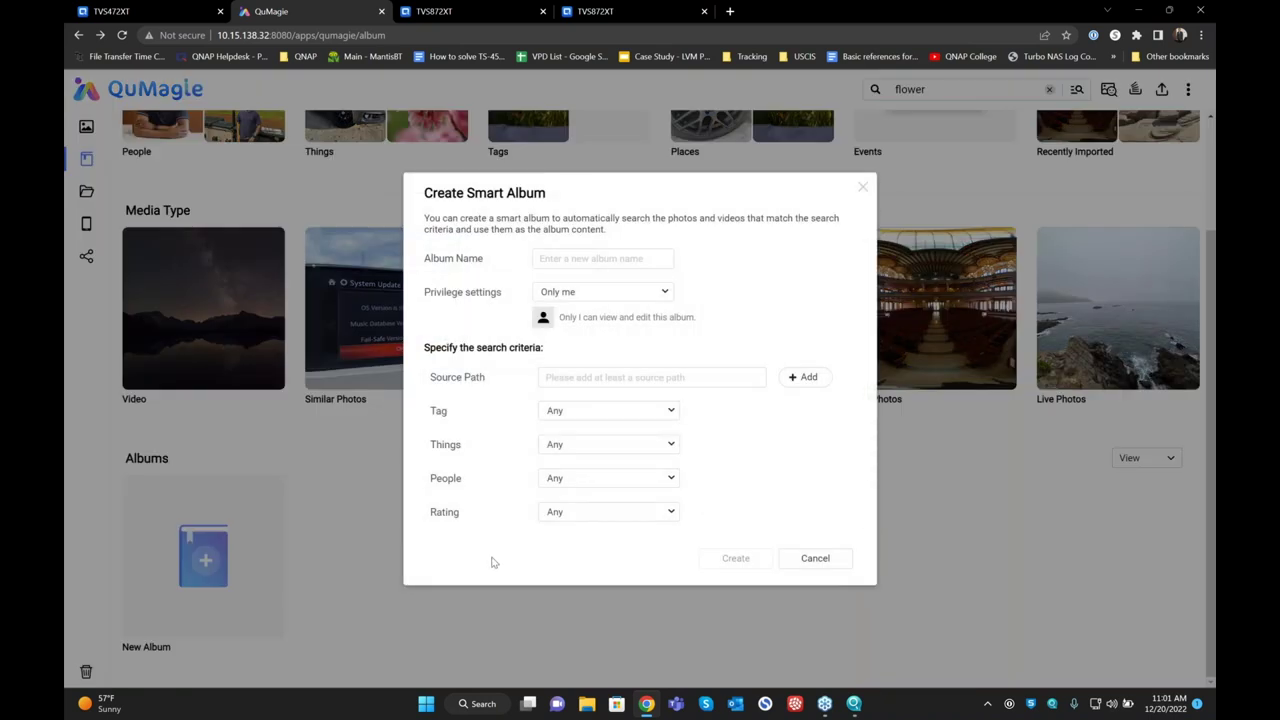
{"action": "left_click", "coordinate": [576, 260]}
{"action": "type", "text": "Dhaval"}
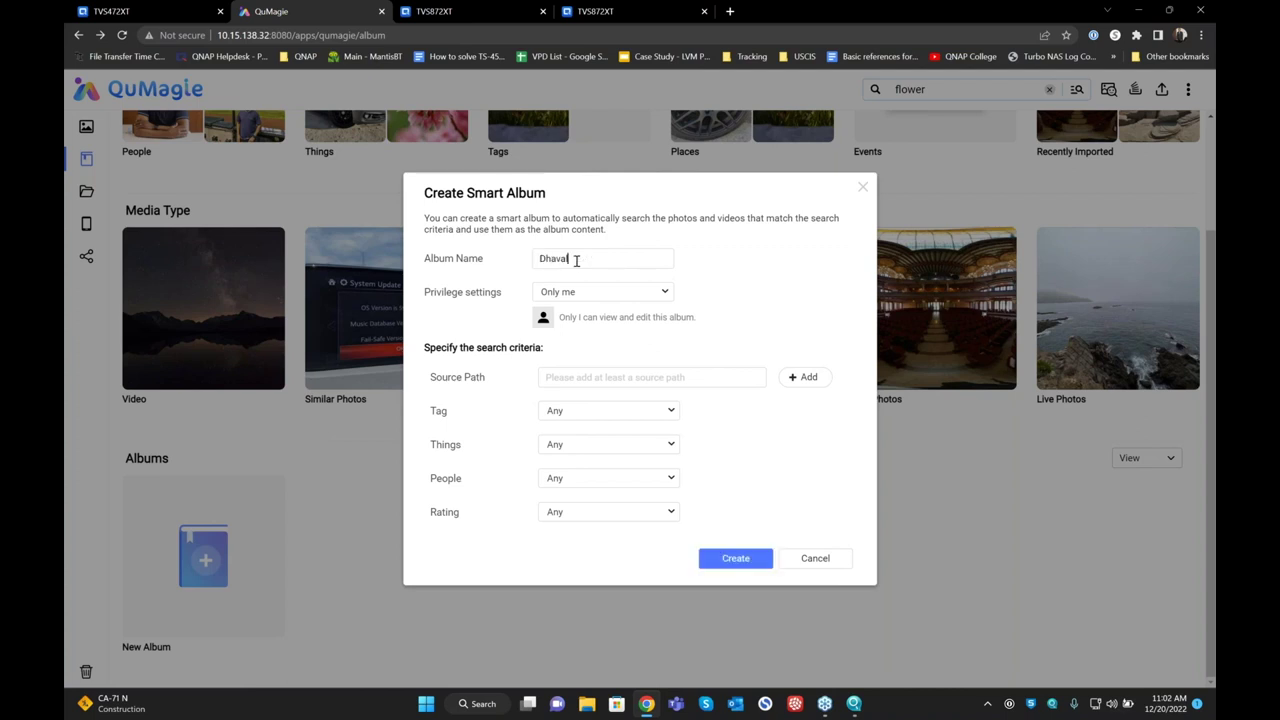
Try the NAS users and Public privilege settings for the smart album, and return it to Only me.
{"action": "left_click", "coordinate": [568, 293]}
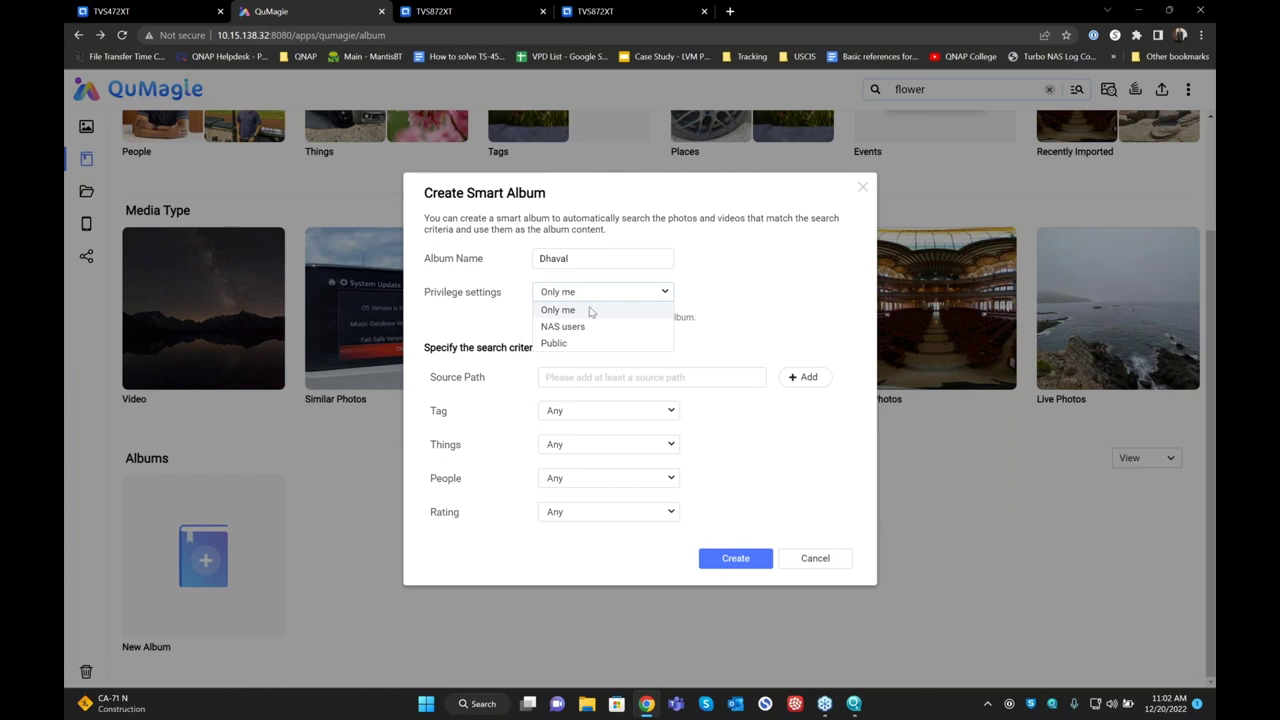
{"action": "left_click", "coordinate": [566, 327]}
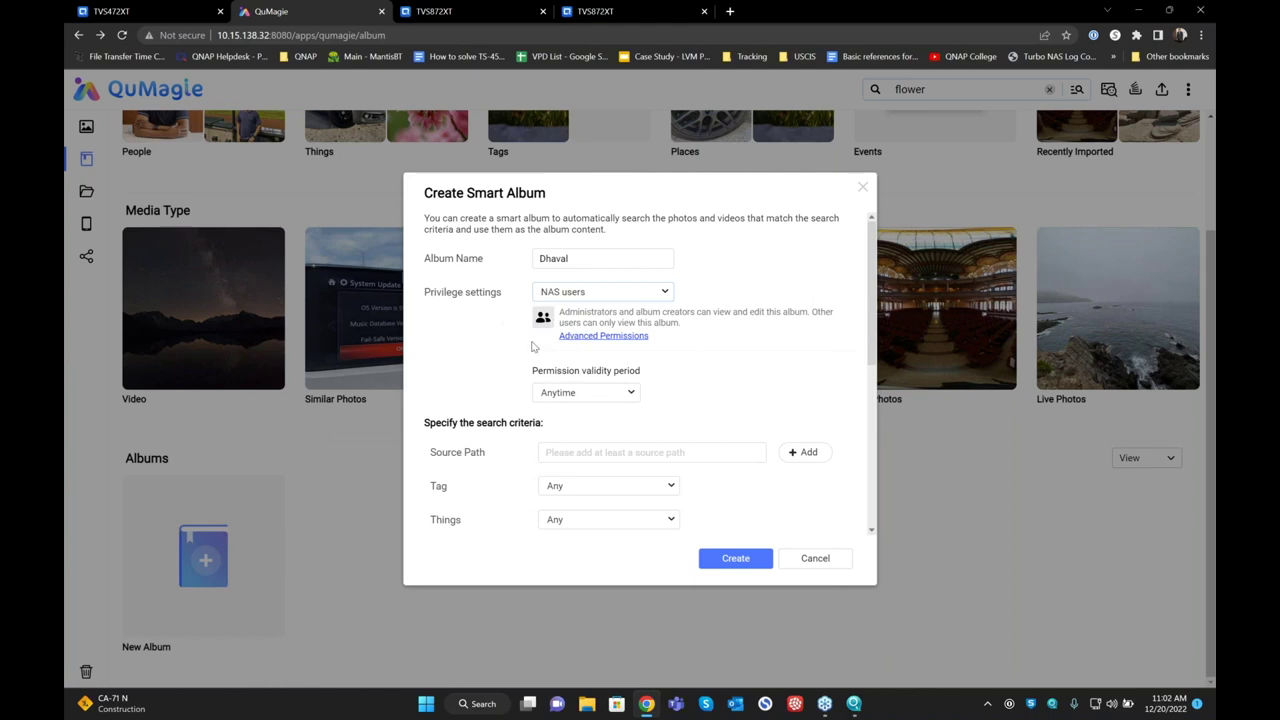
{"action": "left_click", "coordinate": [576, 294]}
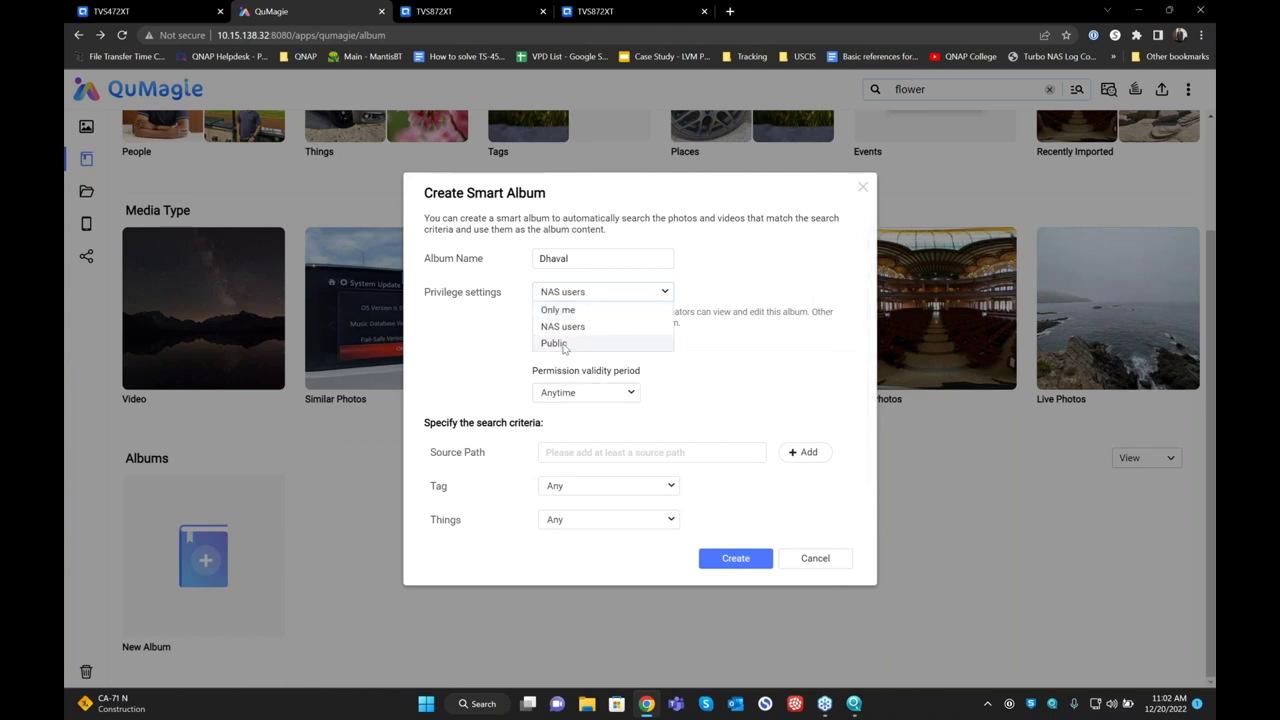
{"action": "left_click", "coordinate": [563, 345]}
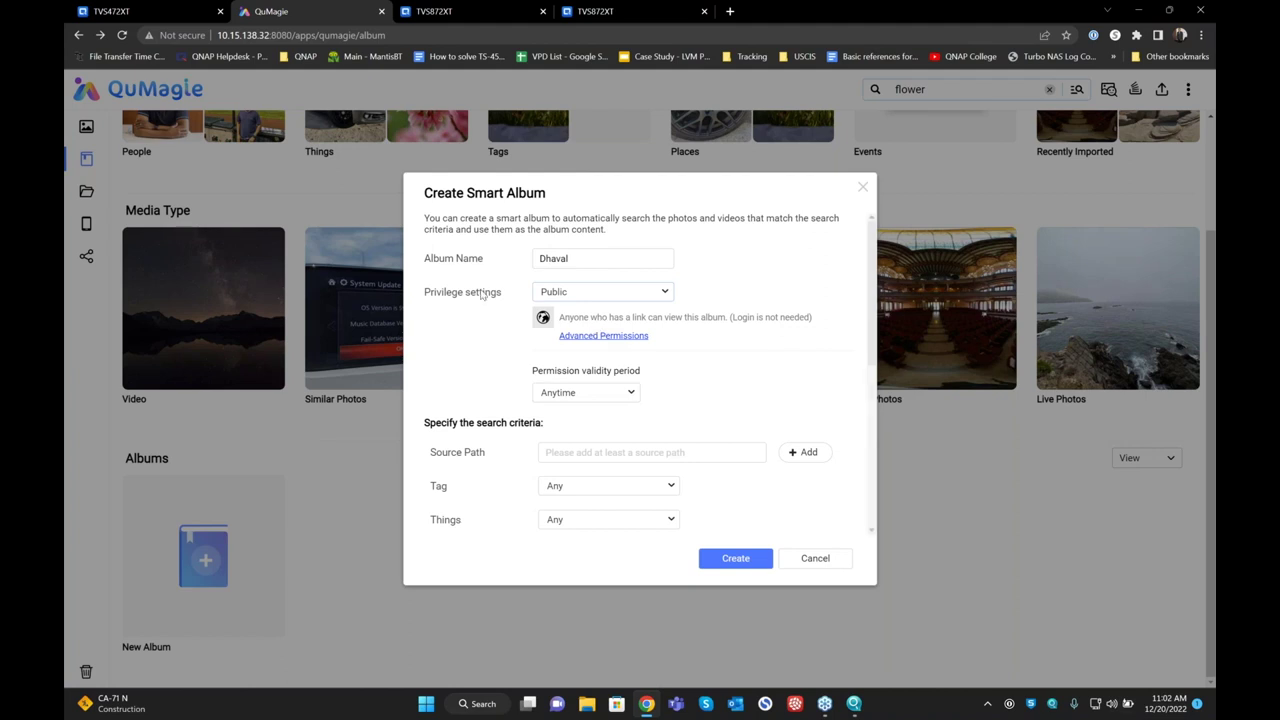
{"action": "left_click", "coordinate": [597, 297]}
{"action": "left_click", "coordinate": [588, 313]}
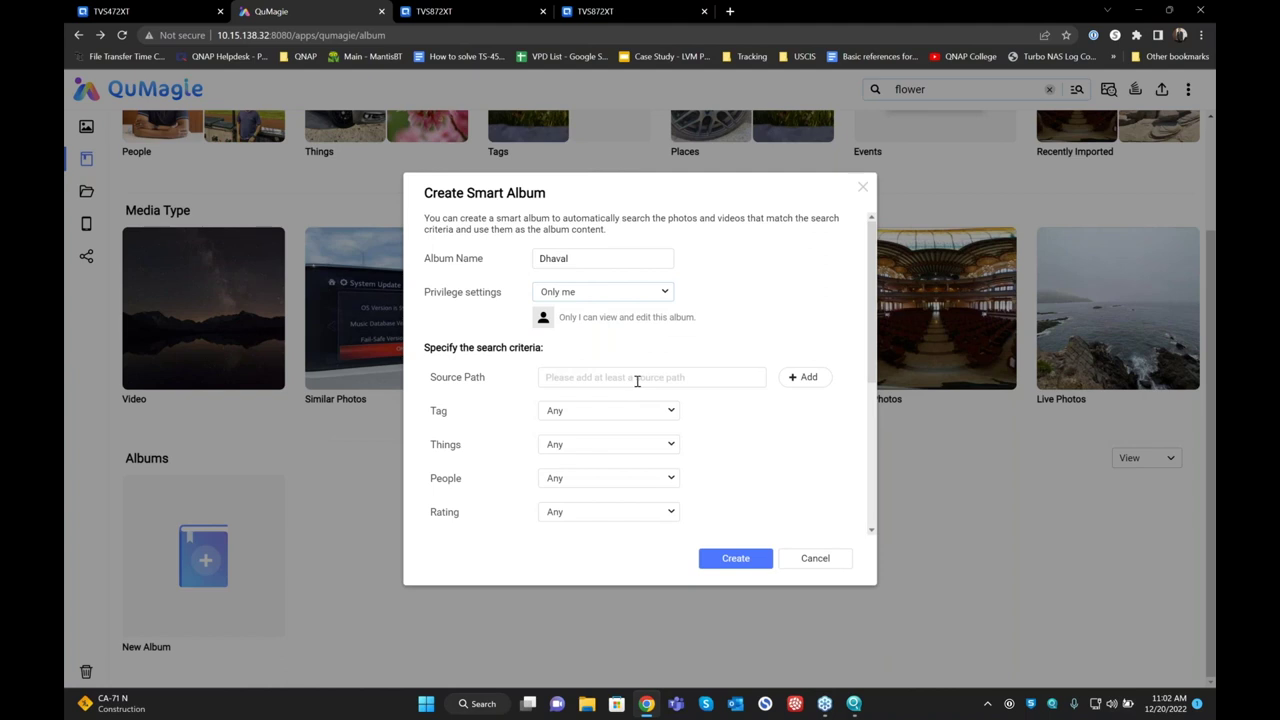
Add the Shared Photos folder as the smart album's source path.
{"action": "left_click", "coordinate": [812, 378]}
{"action": "left_click", "coordinate": [487, 280]}
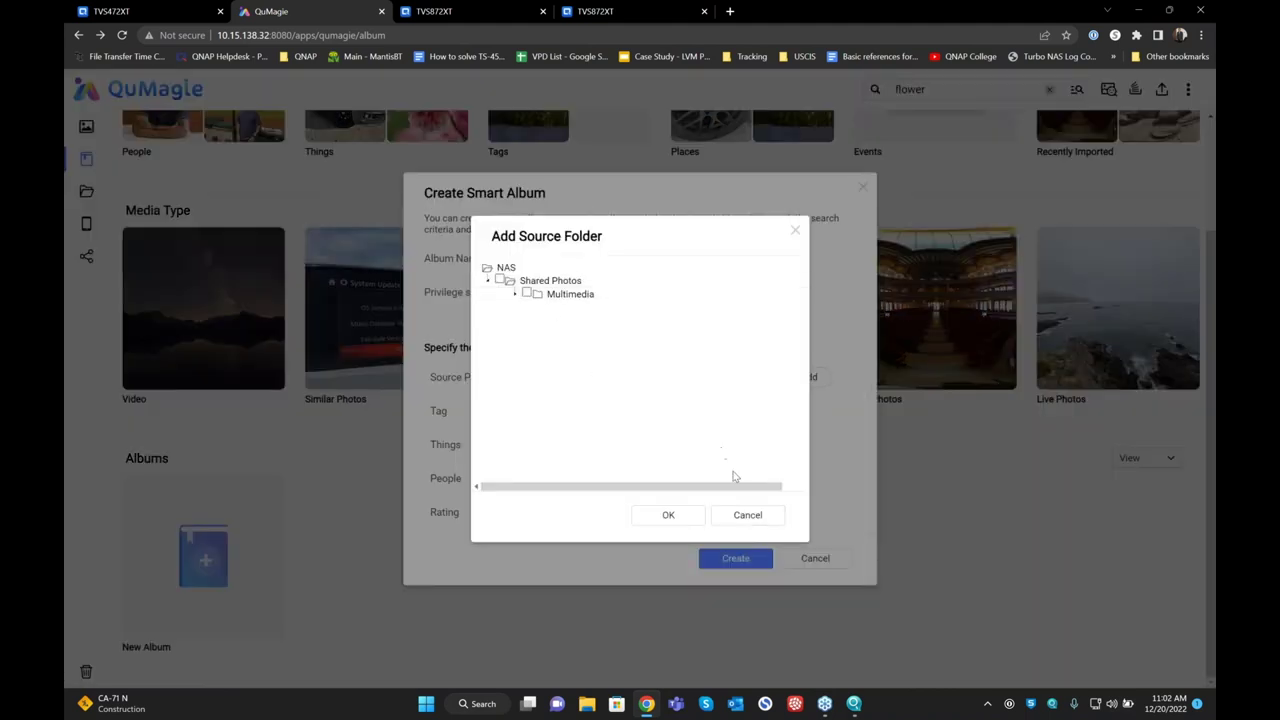
{"action": "left_click", "coordinate": [743, 516]}
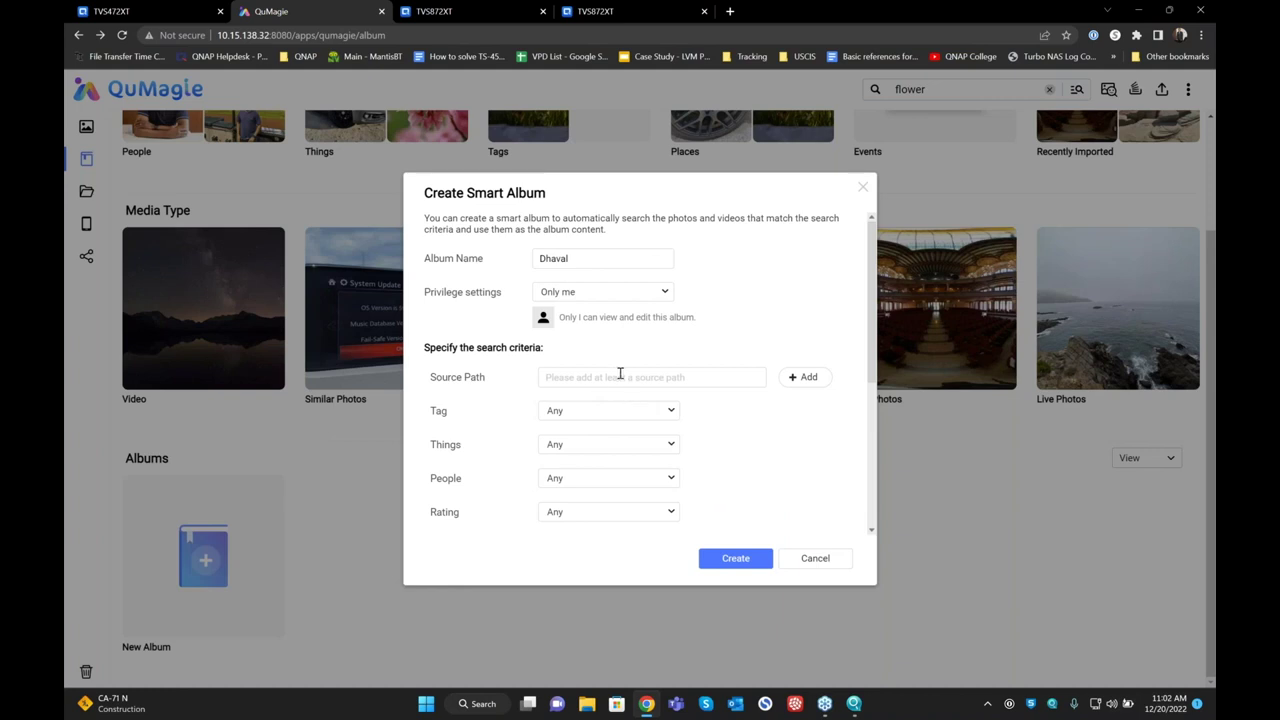
{"action": "left_click", "coordinate": [806, 377]}
{"action": "left_click", "coordinate": [502, 282]}
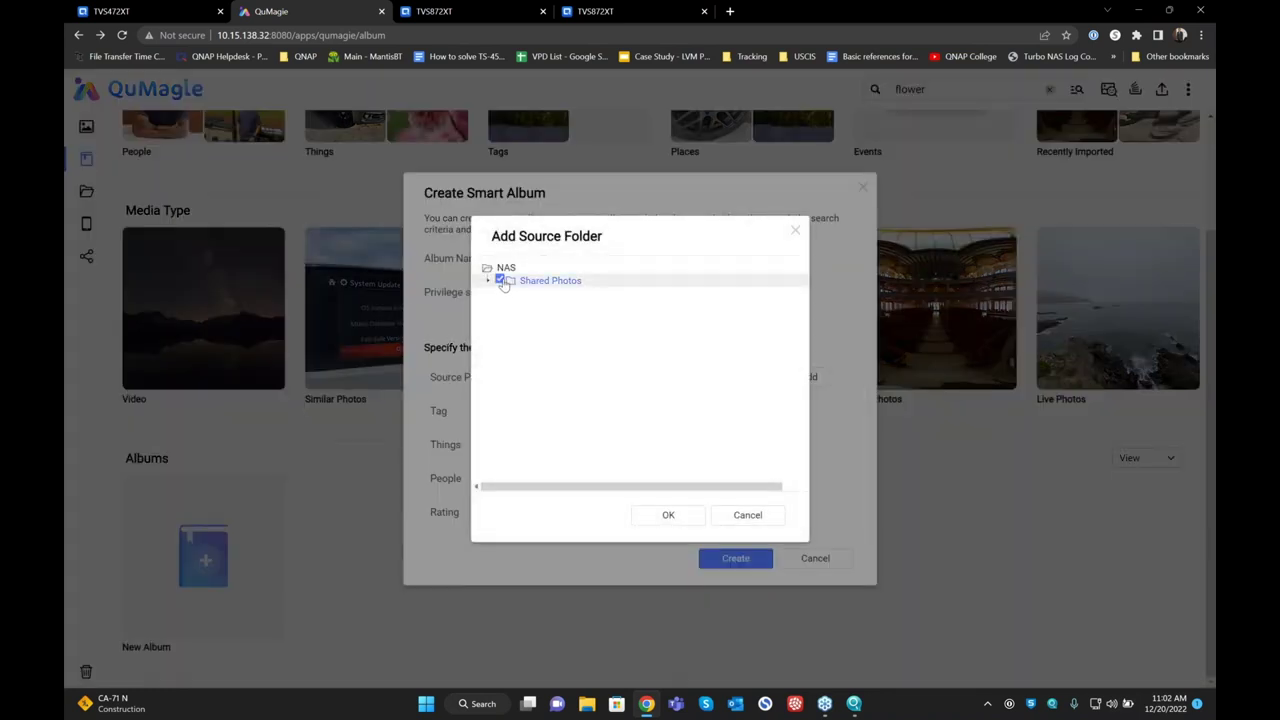
{"action": "left_click", "coordinate": [668, 514]}
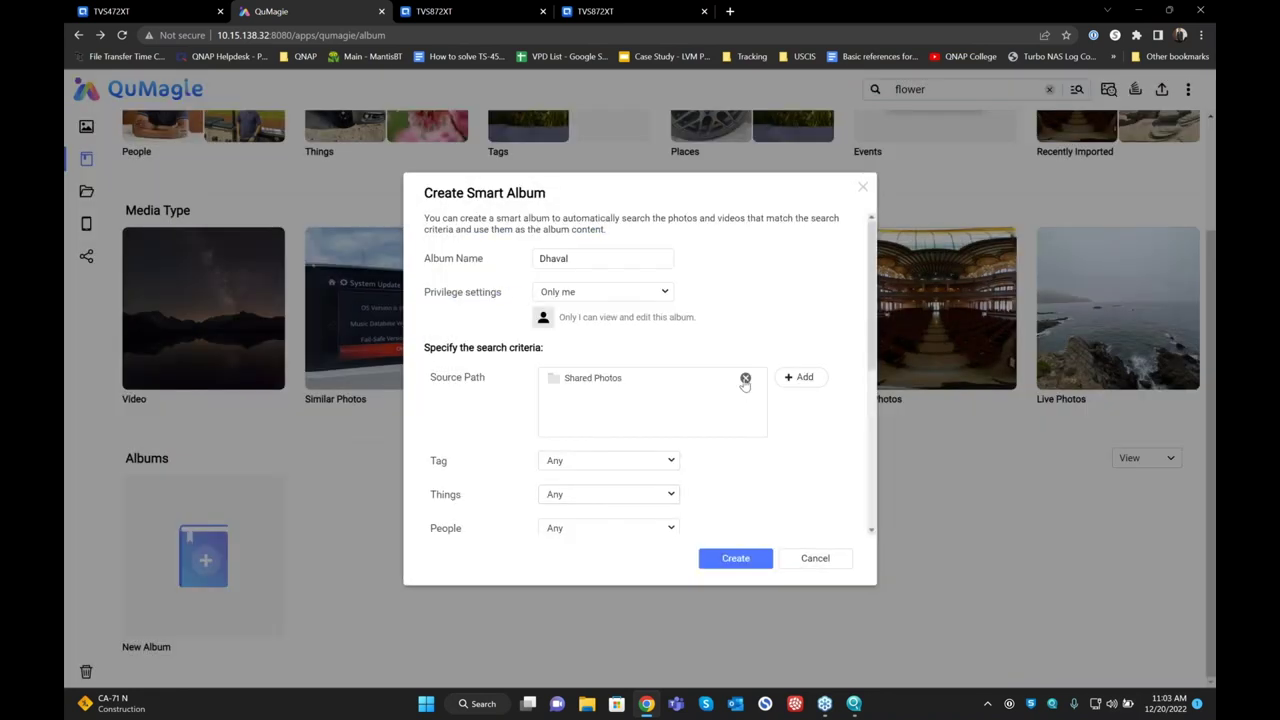
Set the People criterion to Search using all criteria and include the person the album is named after.
{"action": "scroll", "coordinate": [737, 453], "scroll_direction": "down", "scroll_amount": 2}
{"action": "left_click", "coordinate": [588, 396]}
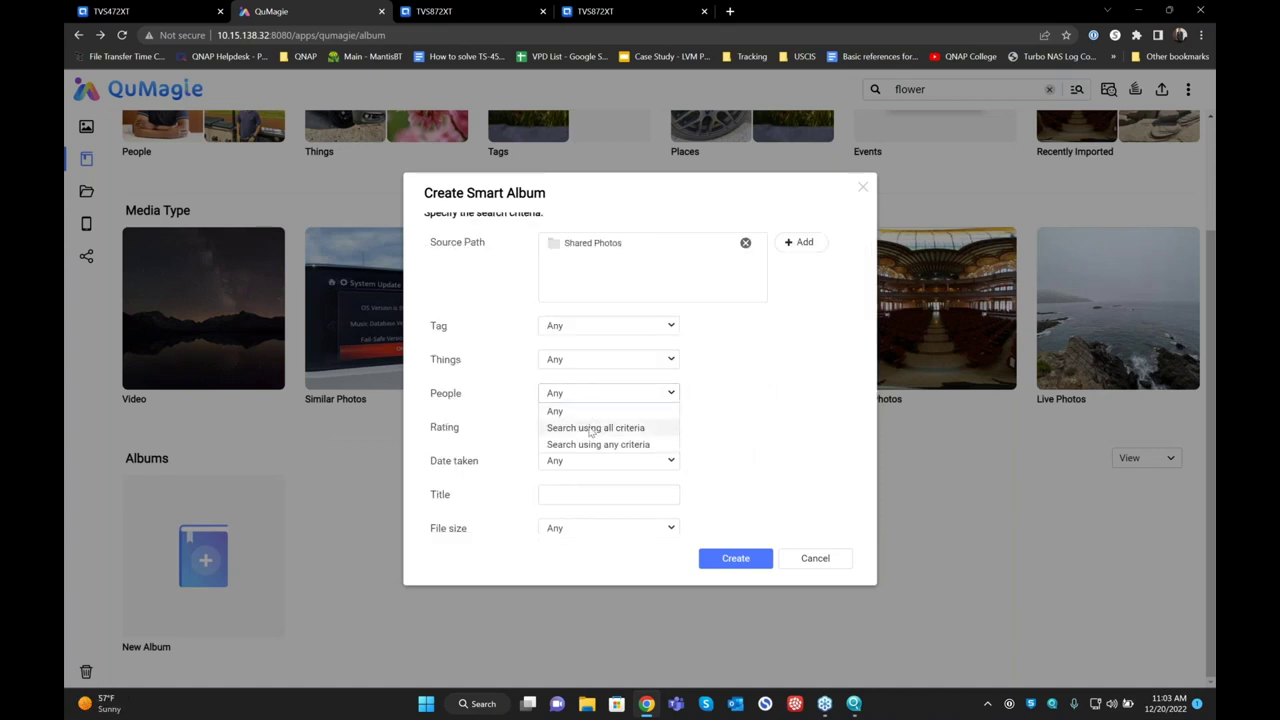
{"action": "left_click", "coordinate": [591, 428]}
{"action": "left_click", "coordinate": [557, 445]}
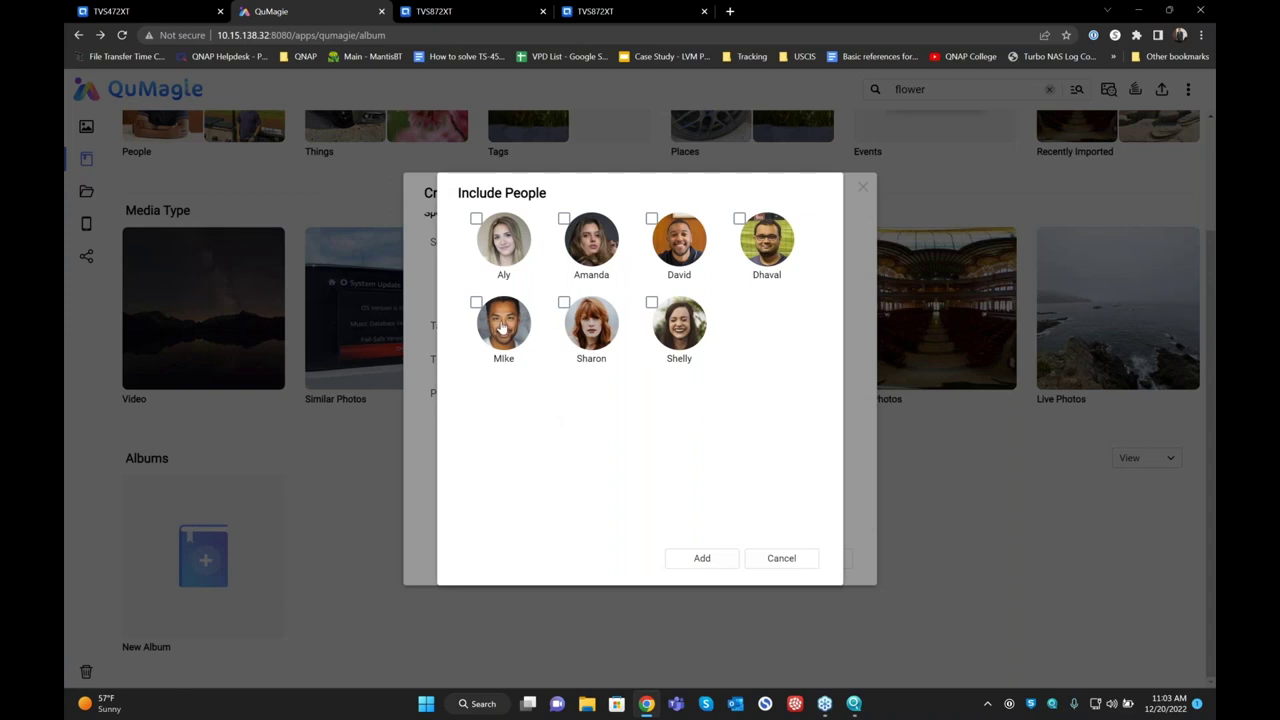
{"action": "left_click", "coordinate": [772, 243]}
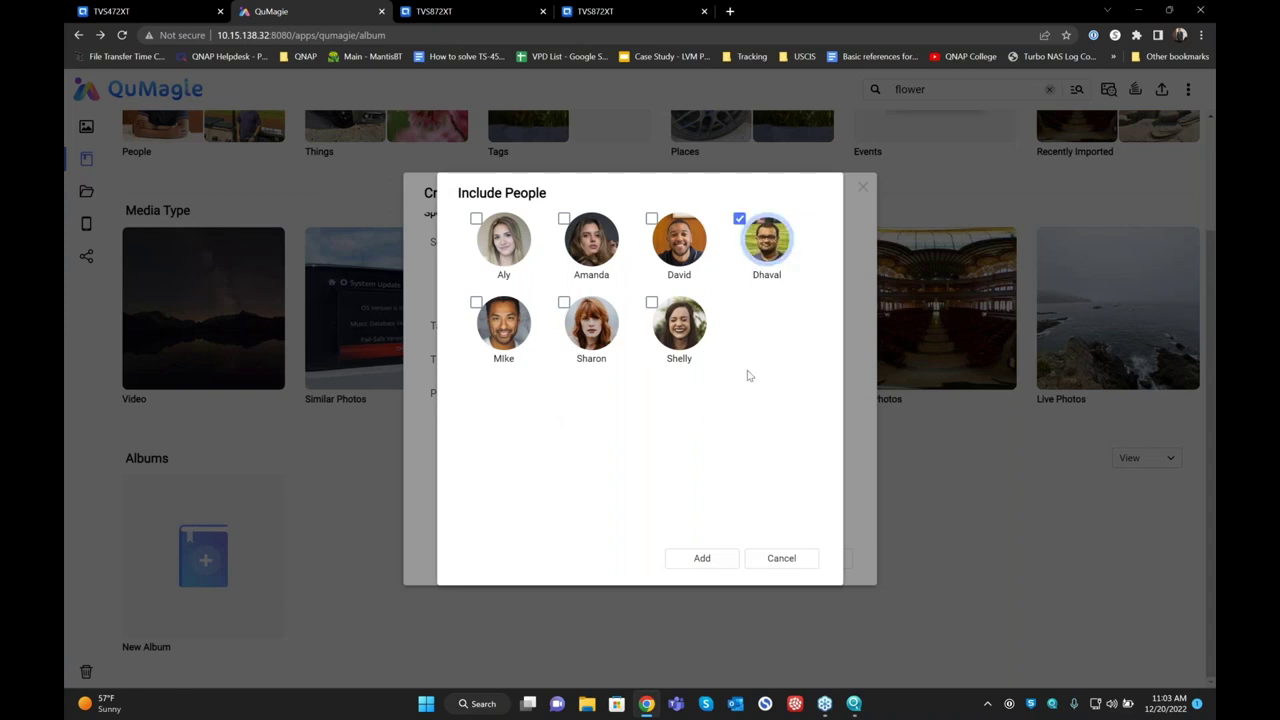
{"action": "left_click", "coordinate": [704, 558]}
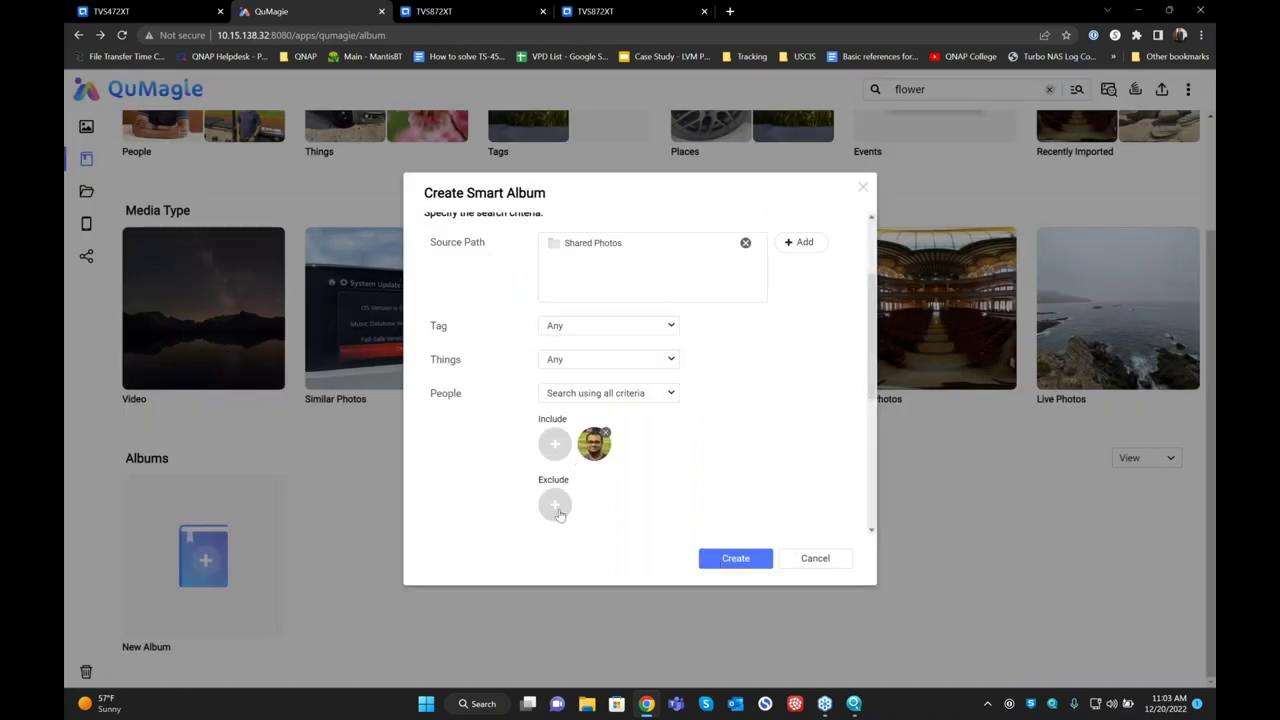
View the people available to exclude and include in the smart album, leaving both selections without changes.
{"action": "left_click", "coordinate": [556, 506]}
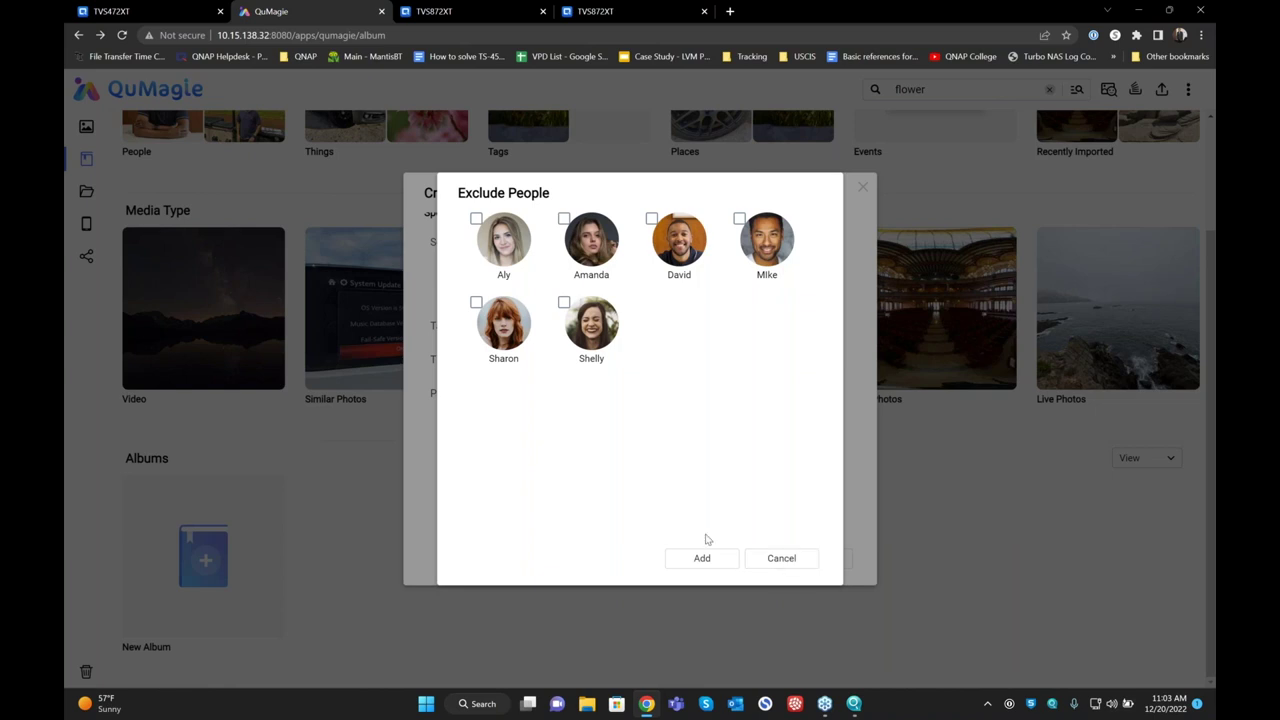
{"action": "left_click", "coordinate": [805, 558]}
{"action": "left_click", "coordinate": [555, 452]}
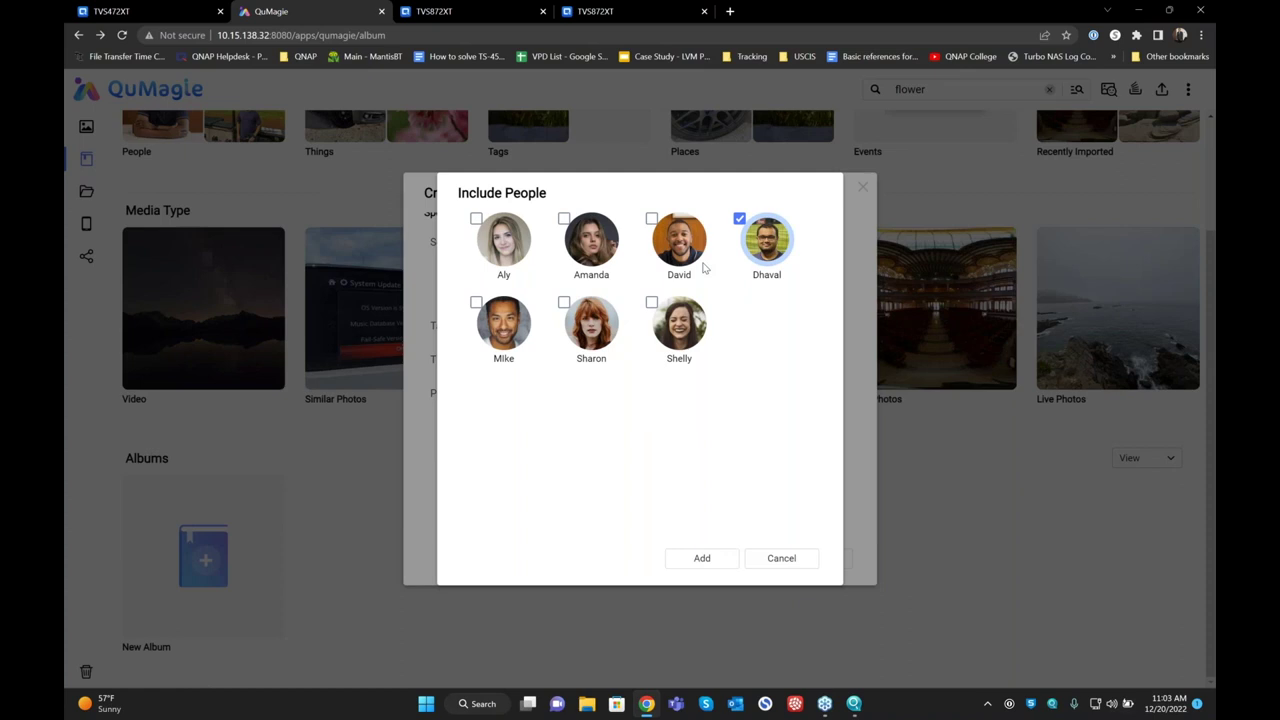
{"action": "left_click", "coordinate": [783, 556]}
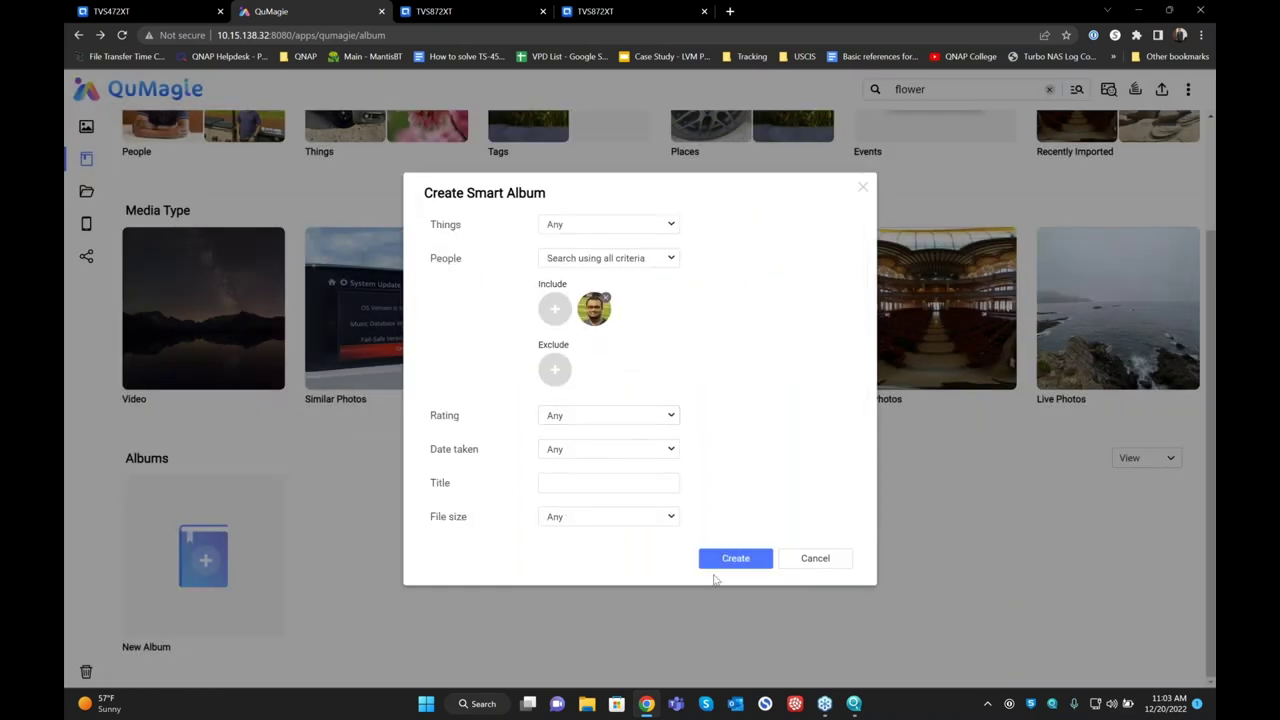
Create the person's smart album, view its photos and return to the album overview.
{"action": "left_click", "coordinate": [729, 562]}
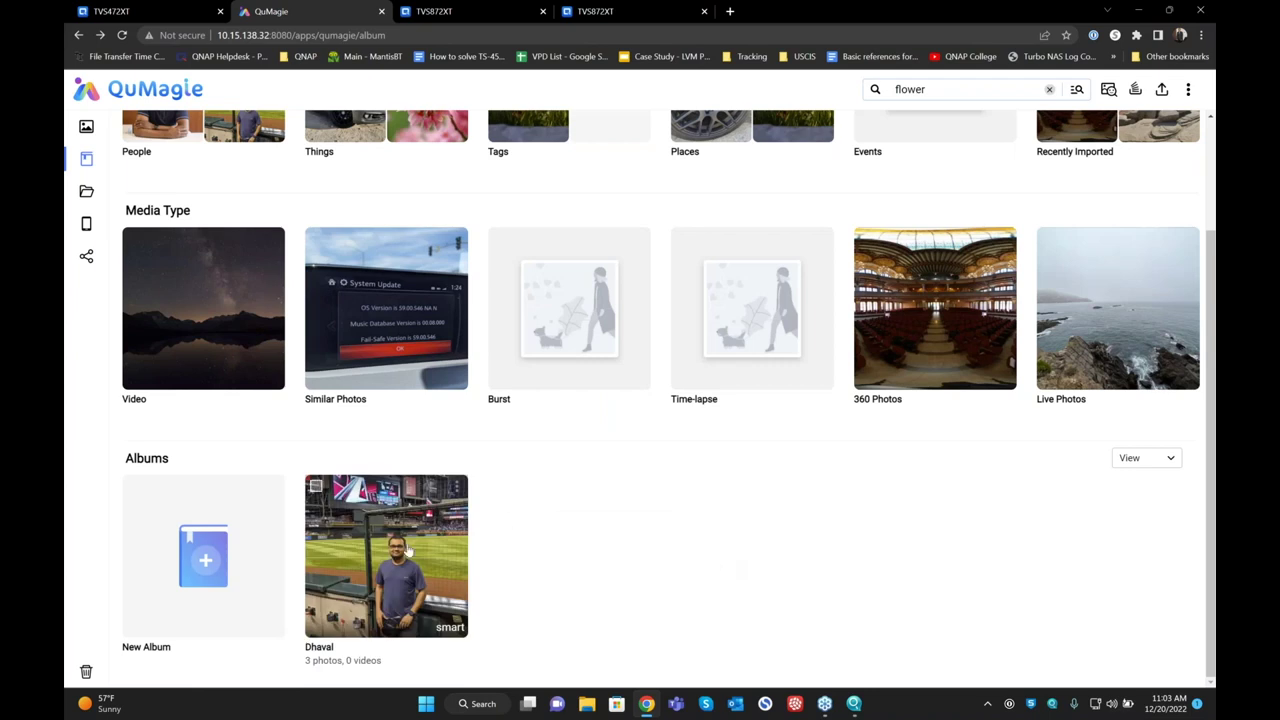
{"action": "left_click", "coordinate": [387, 560]}
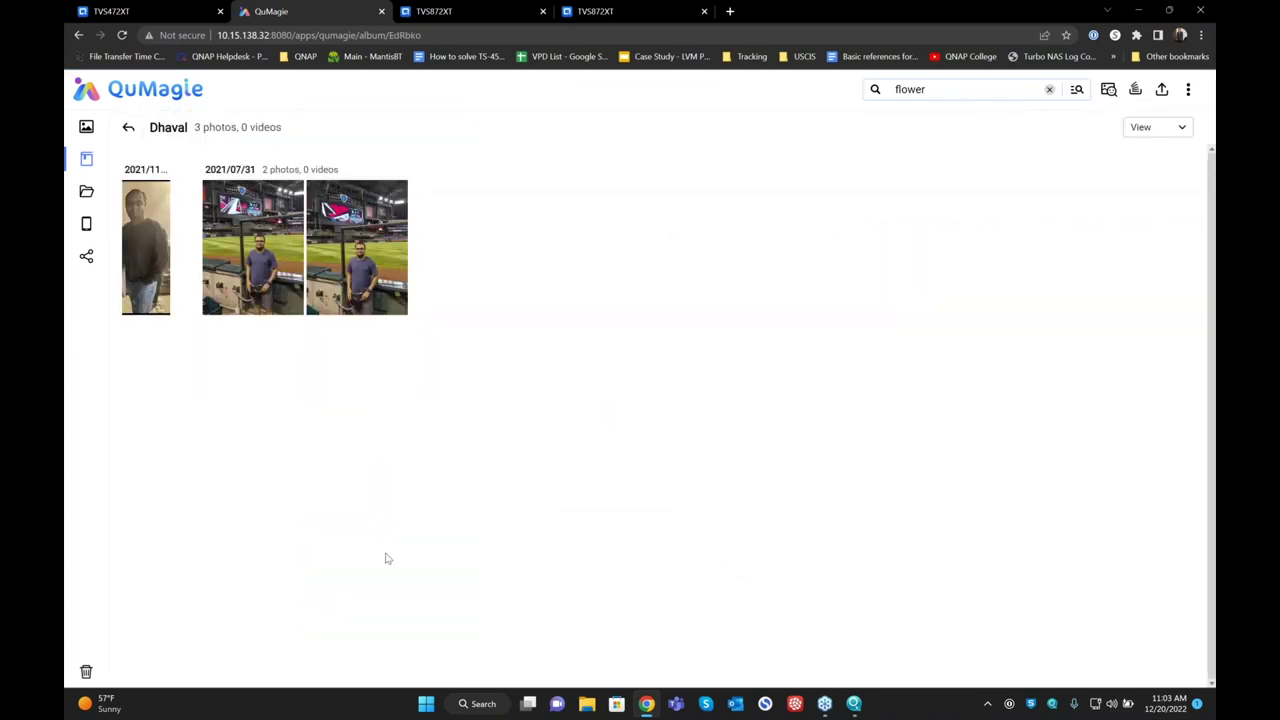
{"action": "left_click", "coordinate": [129, 131]}
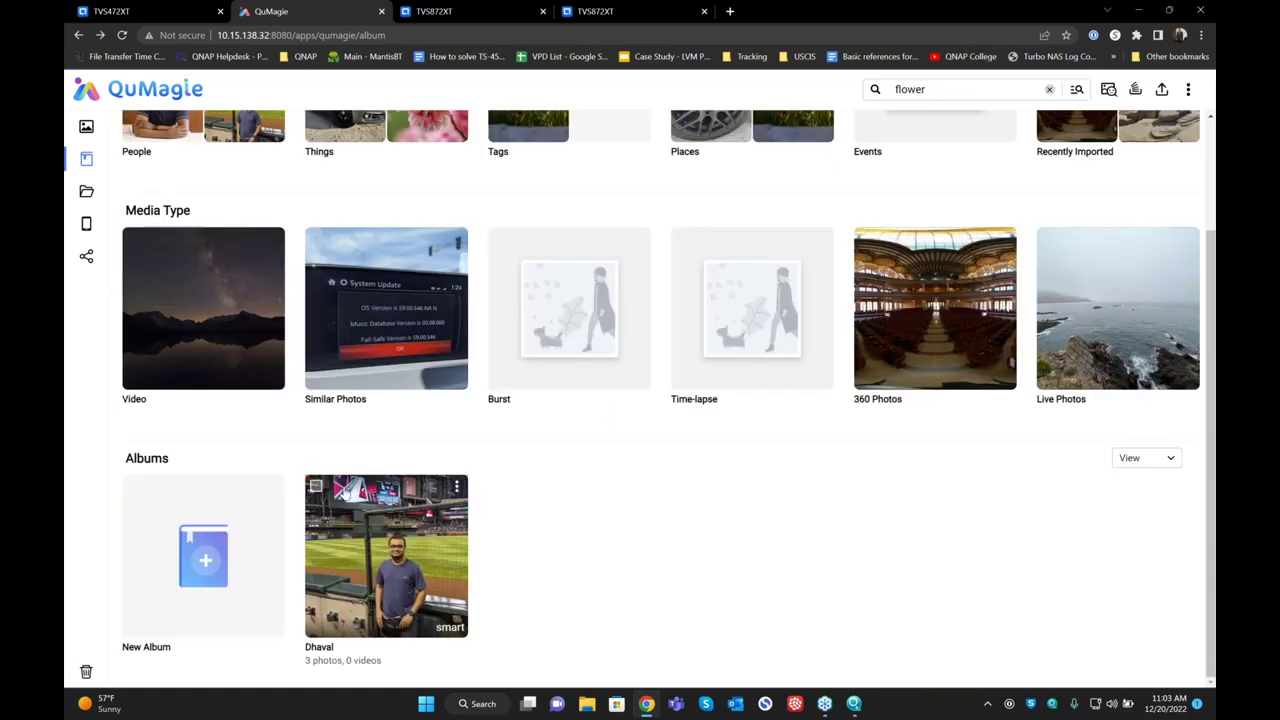
Start another smart album and name it Cars.
{"action": "left_click", "coordinate": [246, 562]}
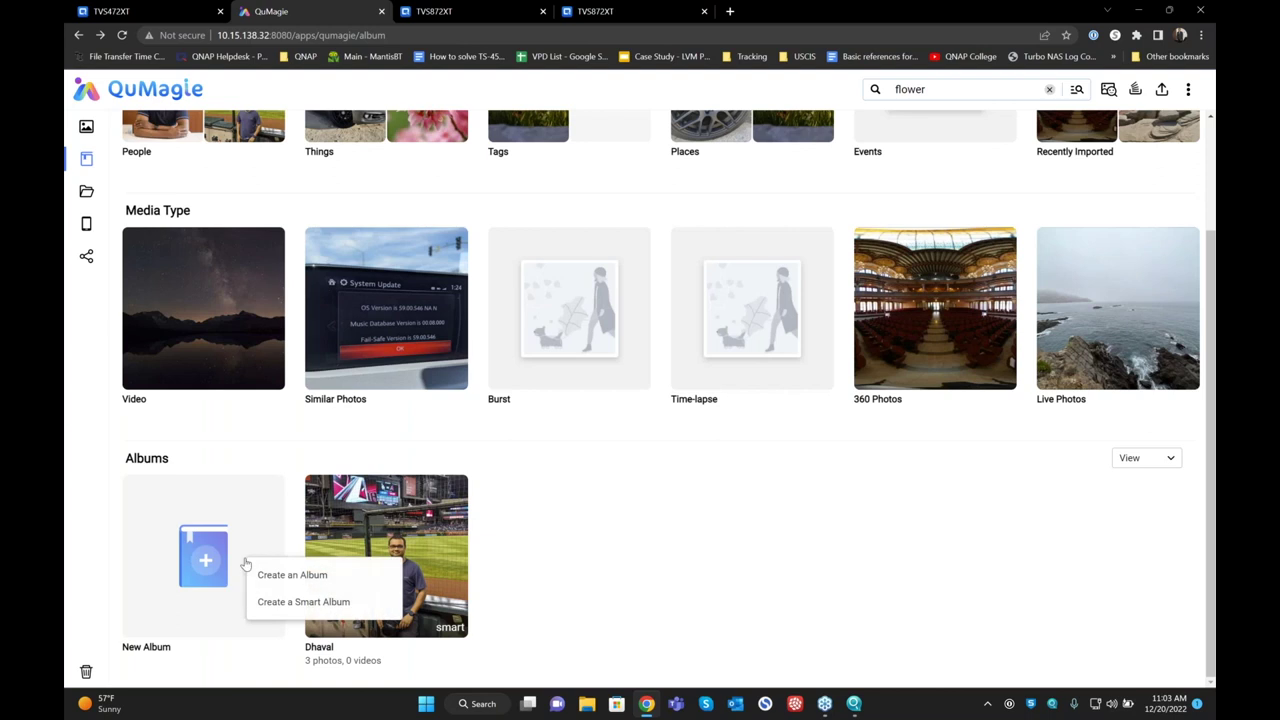
{"action": "left_click", "coordinate": [270, 605]}
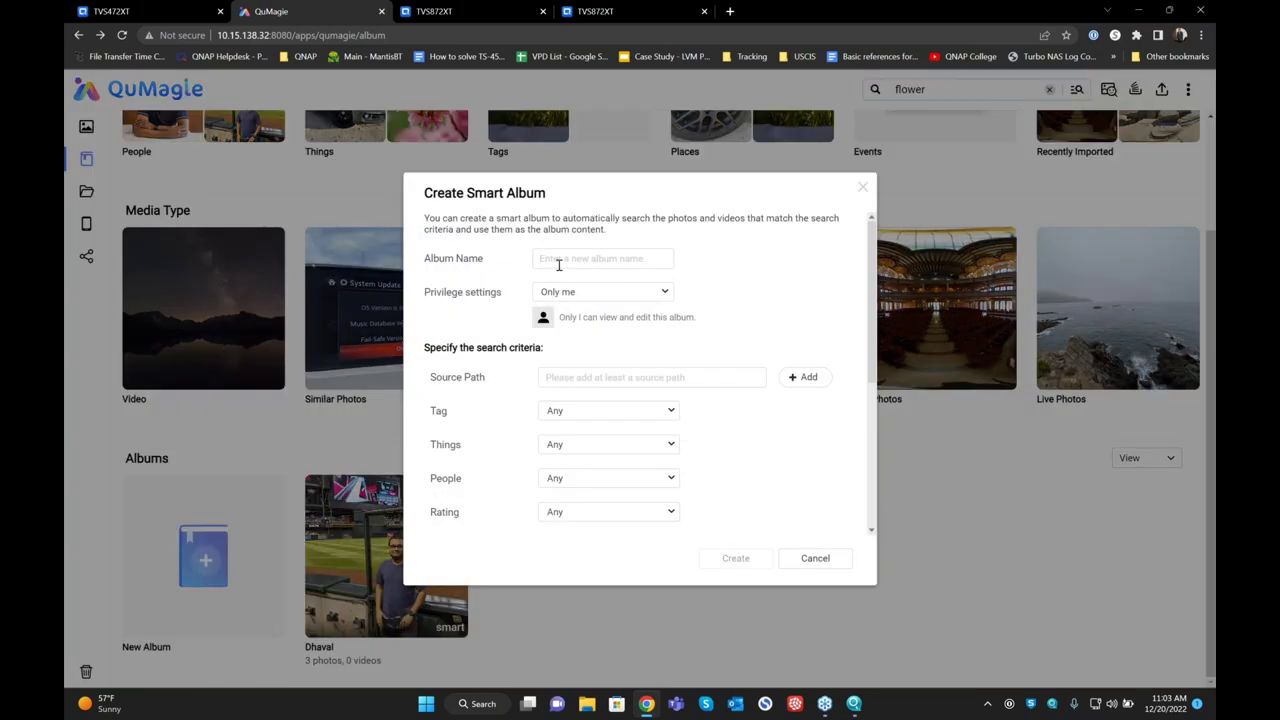
{"action": "left_click", "coordinate": [559, 260]}
{"action": "type", "text": "Cars"}
Create the Cars album with the identified thing Car as its criterion, and view its photos before returning to the album overview.
{"action": "left_click", "coordinate": [572, 446]}
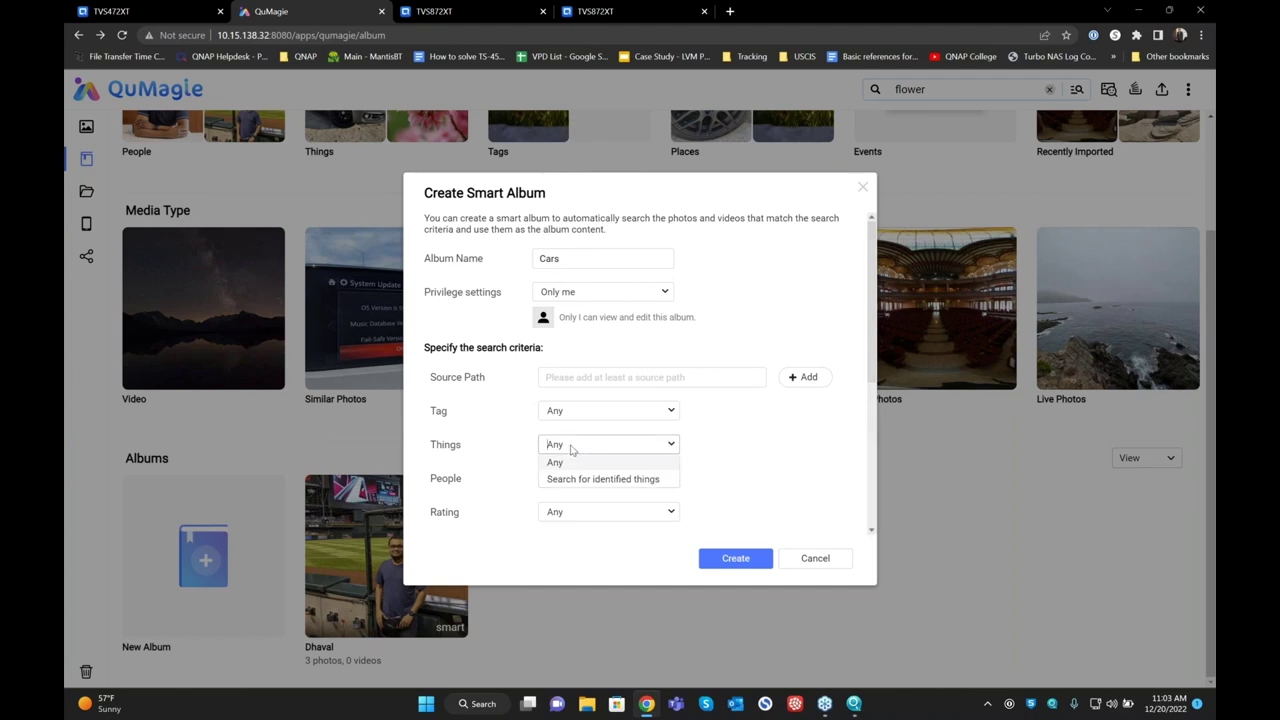
{"action": "left_click", "coordinate": [610, 479]}
{"action": "left_click", "coordinate": [634, 472]}
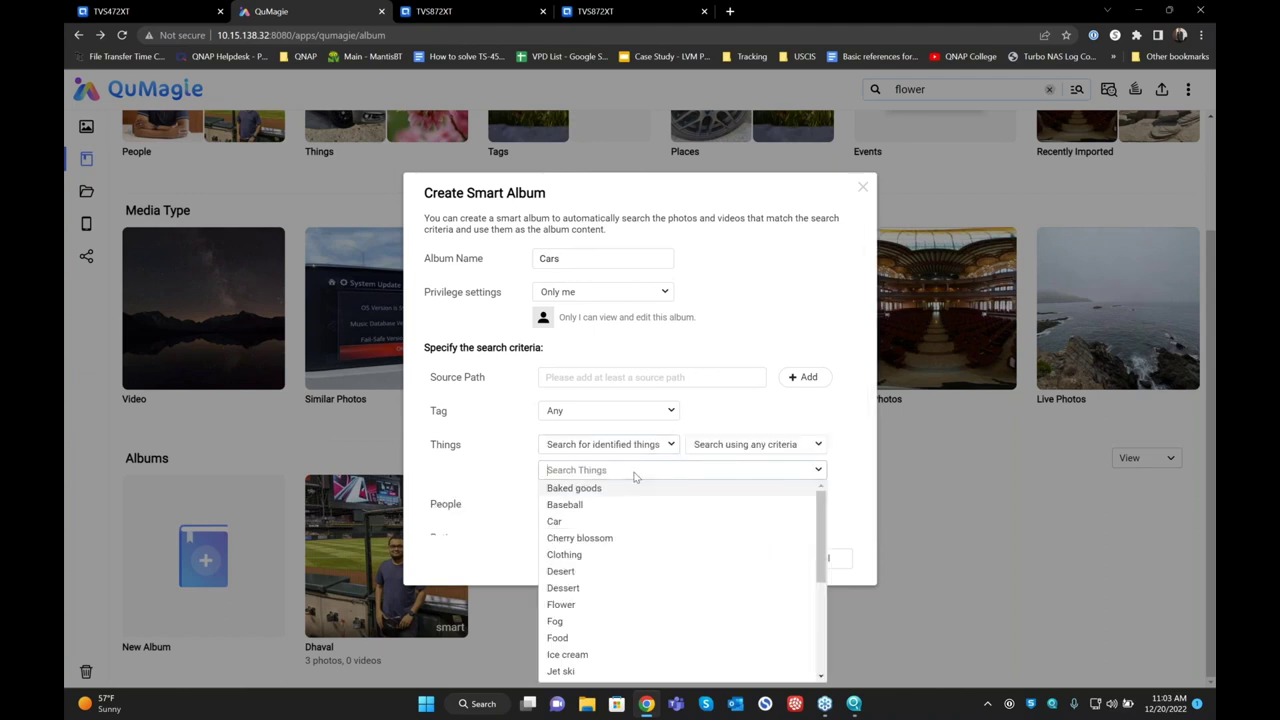
{"action": "left_click", "coordinate": [600, 522]}
{"action": "left_click", "coordinate": [739, 559]}
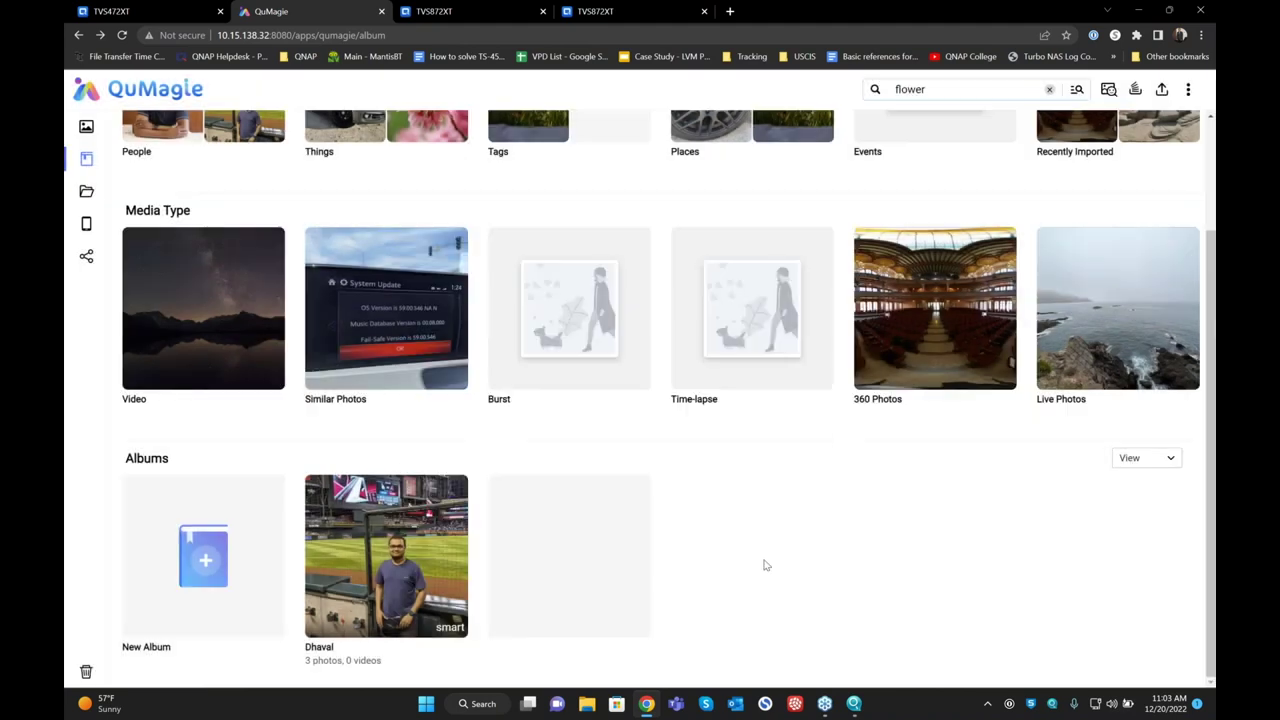
{"action": "left_click", "coordinate": [412, 550]}
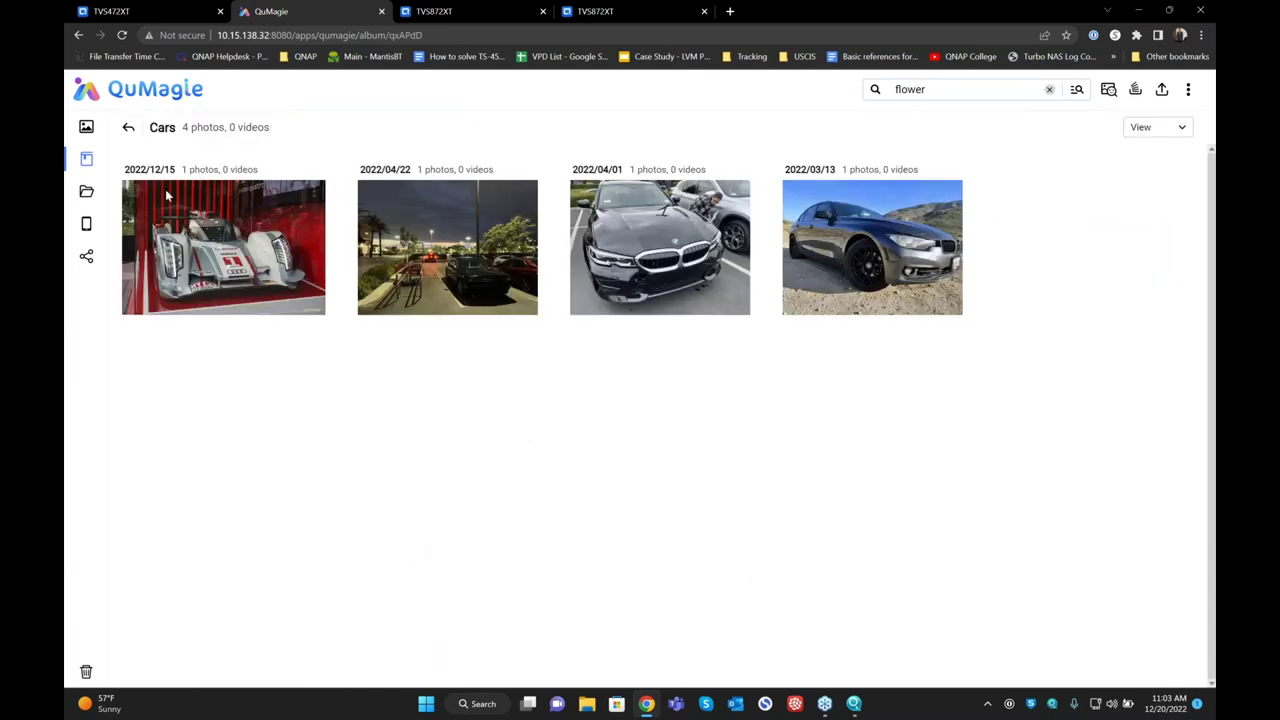
{"action": "left_click", "coordinate": [128, 127]}
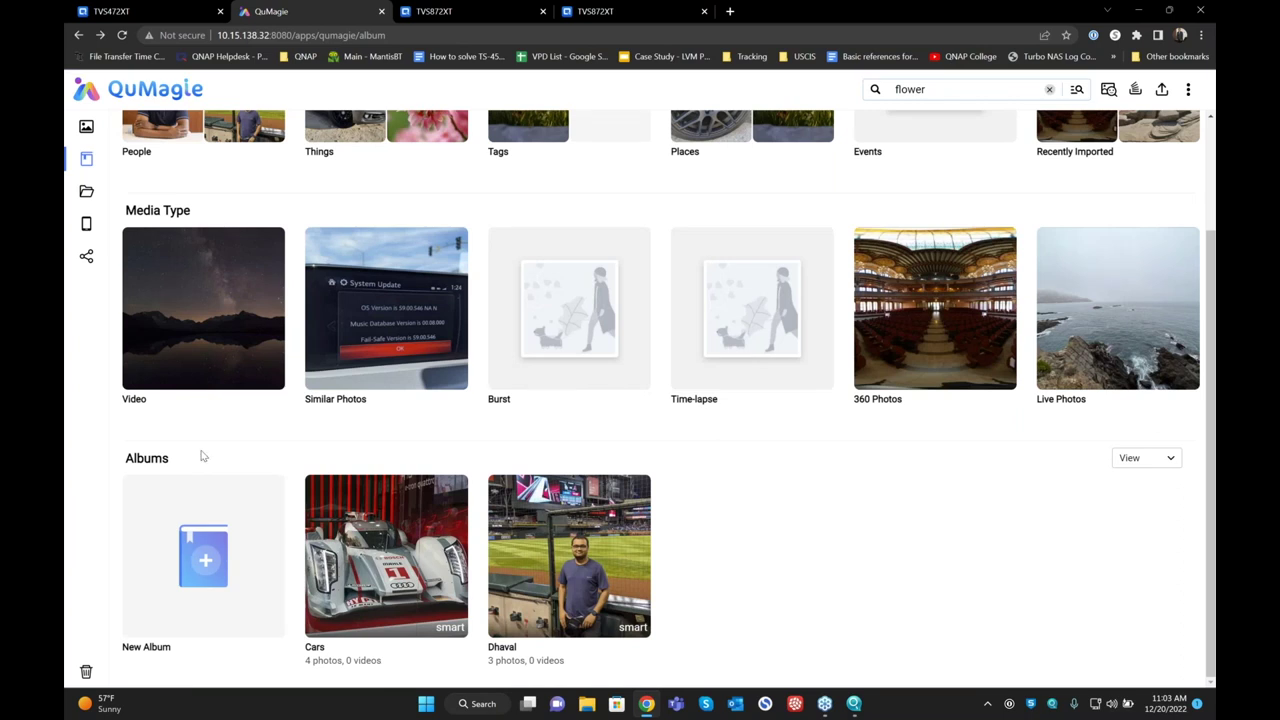
Examine the search criteria offered for a new smart album, including the camera brand choices, and cancel without creating an album.
{"action": "left_click", "coordinate": [186, 550]}
{"action": "left_click", "coordinate": [235, 584]}
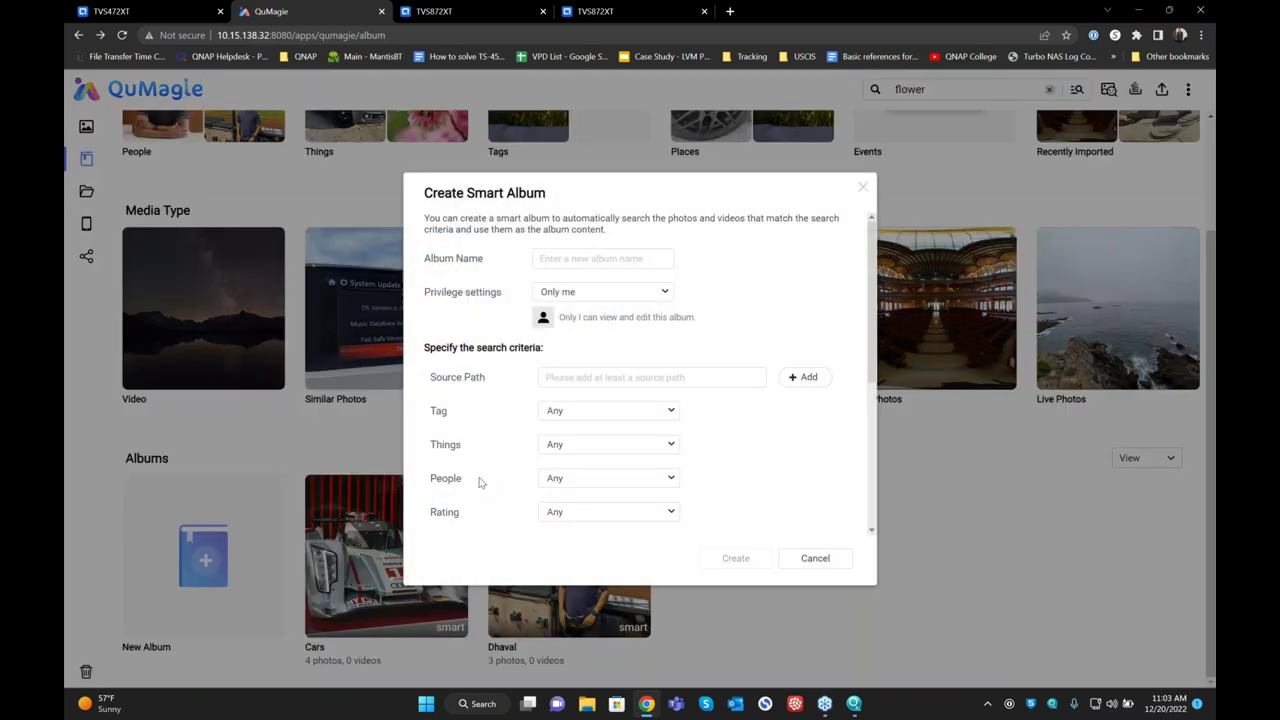
{"action": "scroll", "coordinate": [597, 491], "scroll_direction": "down", "scroll_amount": 1}
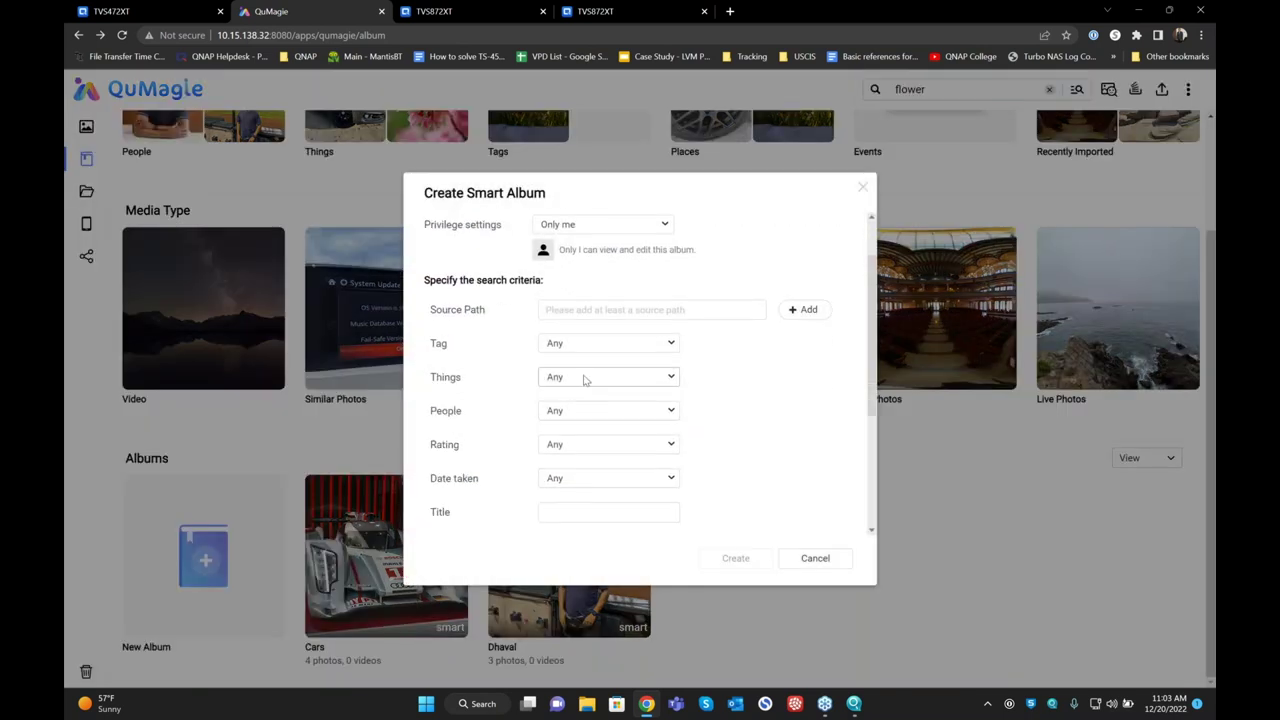
{"action": "scroll", "coordinate": [580, 345], "scroll_direction": "down", "scroll_amount": 1}
{"action": "scroll", "coordinate": [580, 345], "scroll_direction": "down", "scroll_amount": 1}
{"action": "left_click", "coordinate": [568, 345]}
{"action": "left_click", "coordinate": [506, 400]}
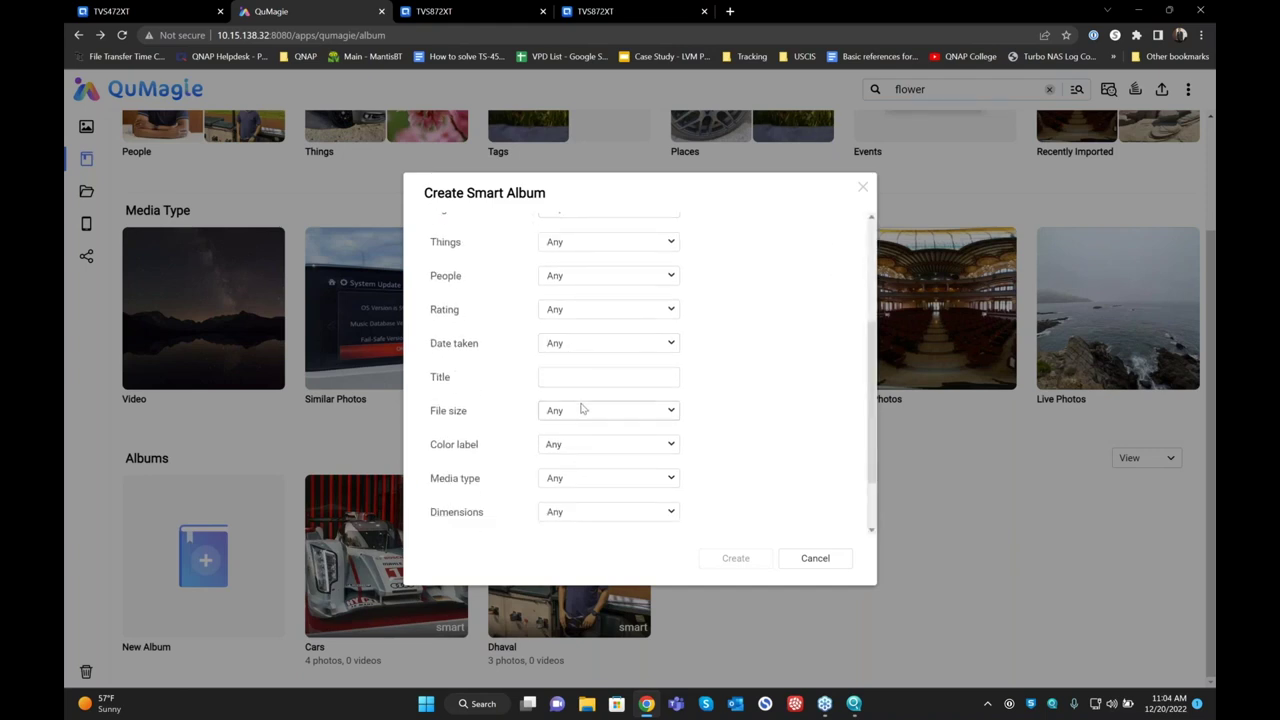
{"action": "scroll", "coordinate": [572, 457], "scroll_direction": "down", "scroll_amount": 1}
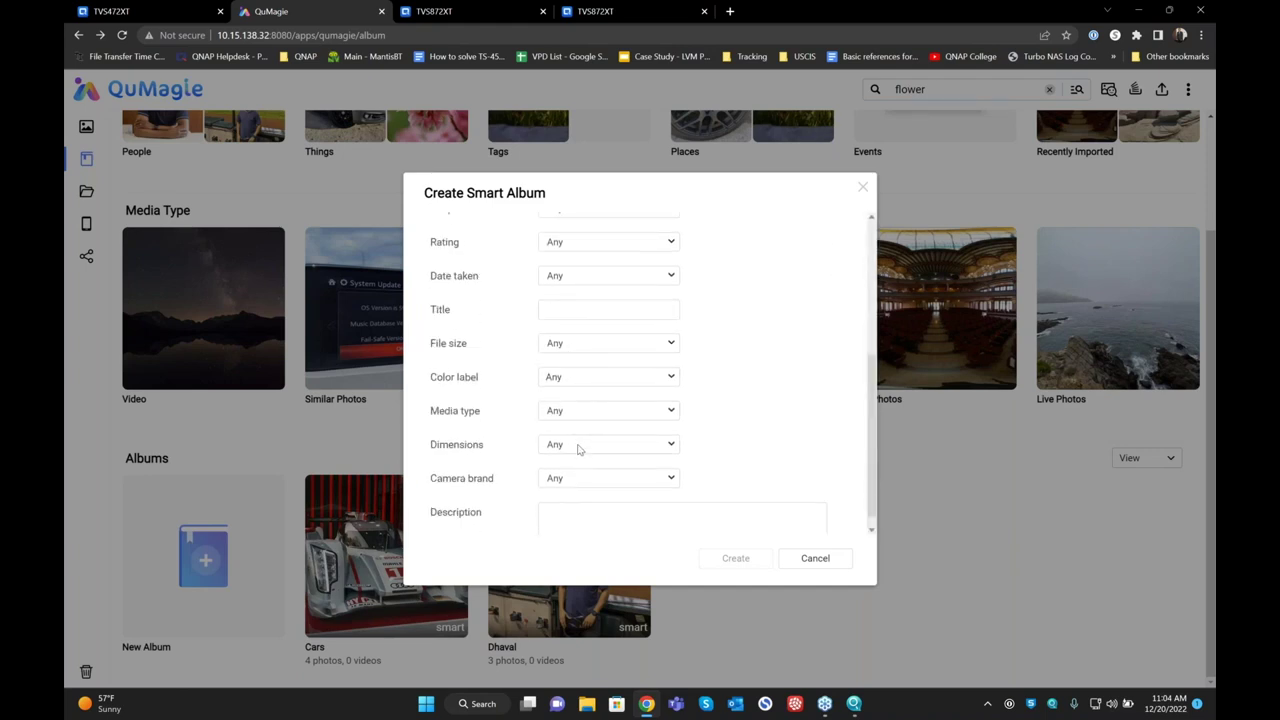
{"action": "left_click", "coordinate": [585, 479]}
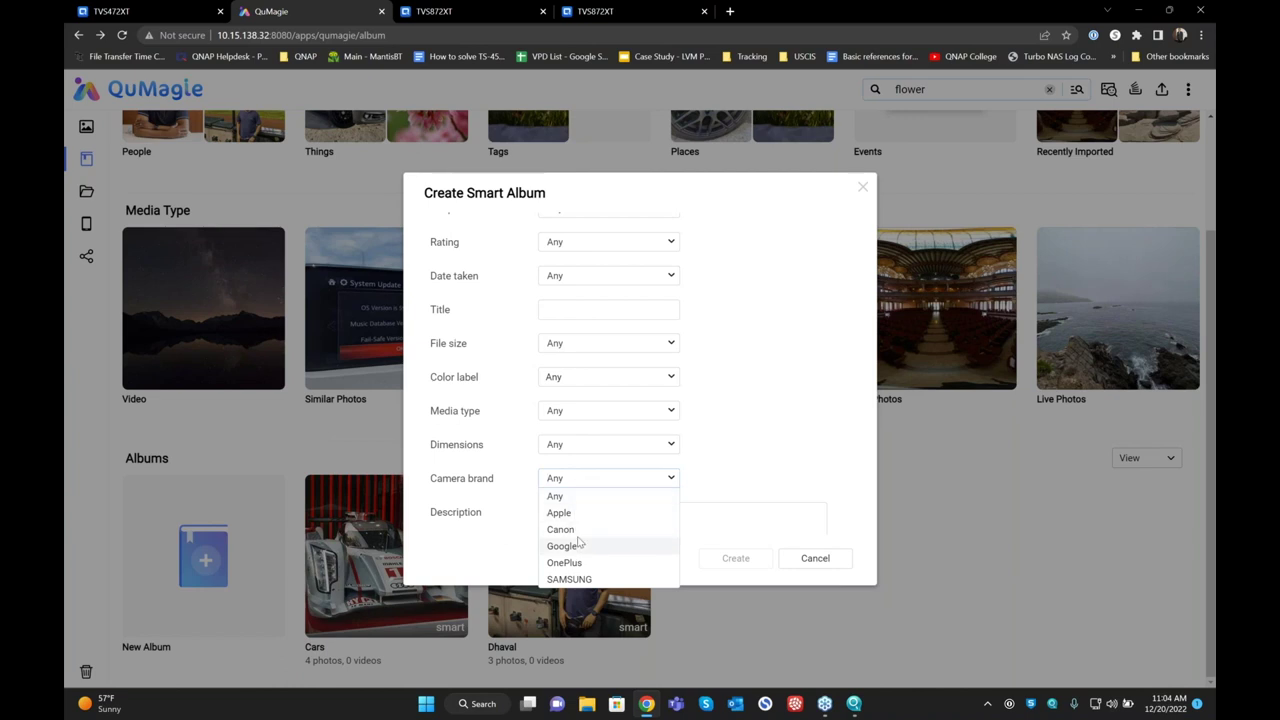
{"action": "key", "text": "Escape"}
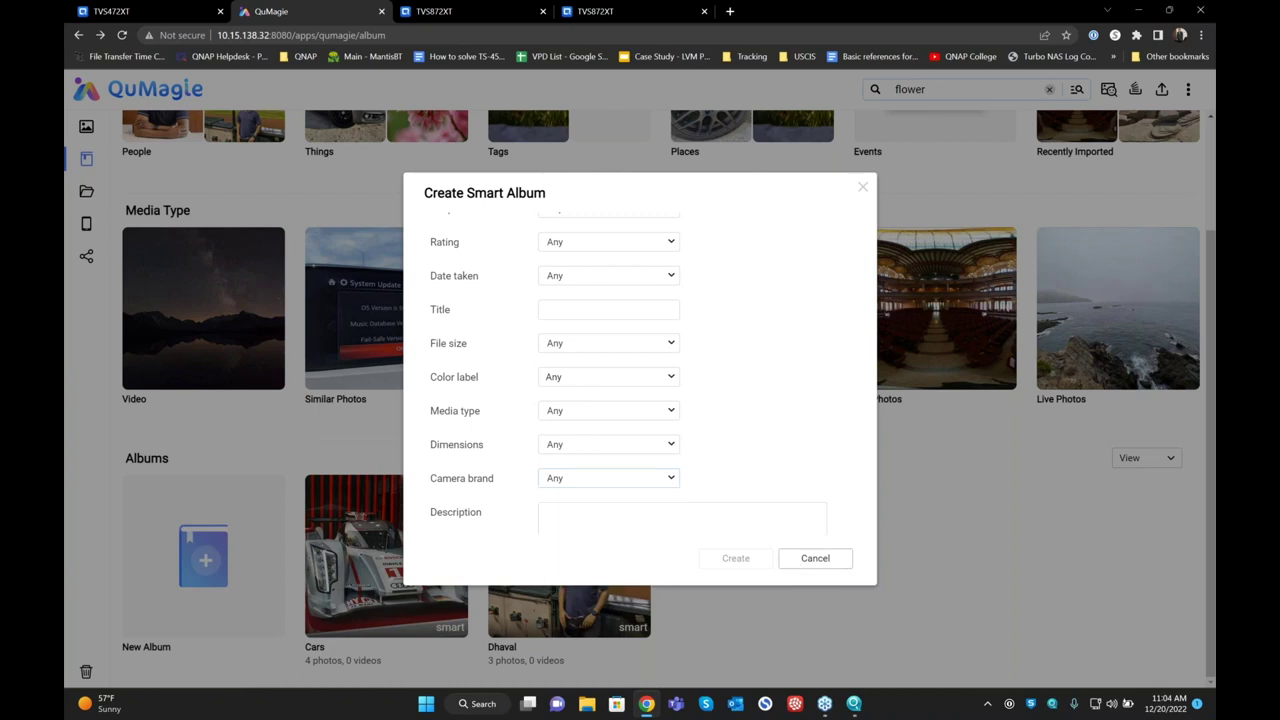
{"action": "left_click", "coordinate": [815, 558]}
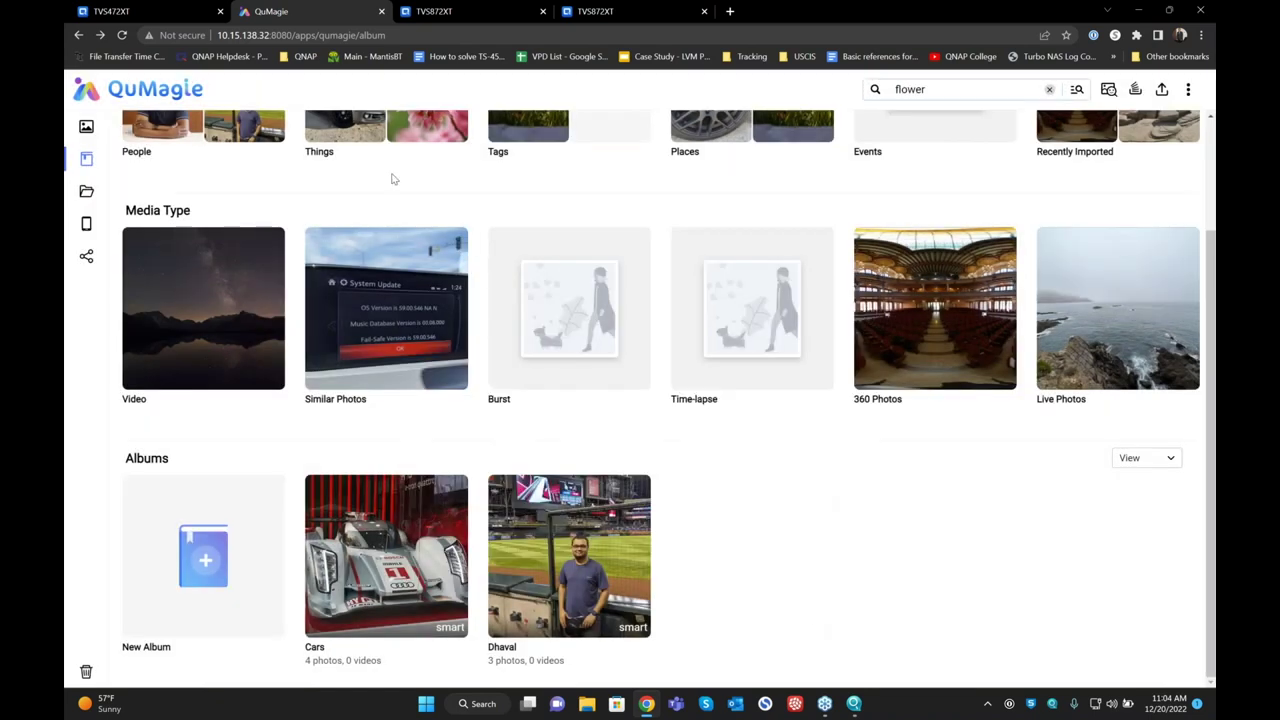
View the mobile app's upload status and return to the album overview.
{"action": "left_click", "coordinate": [86, 224]}
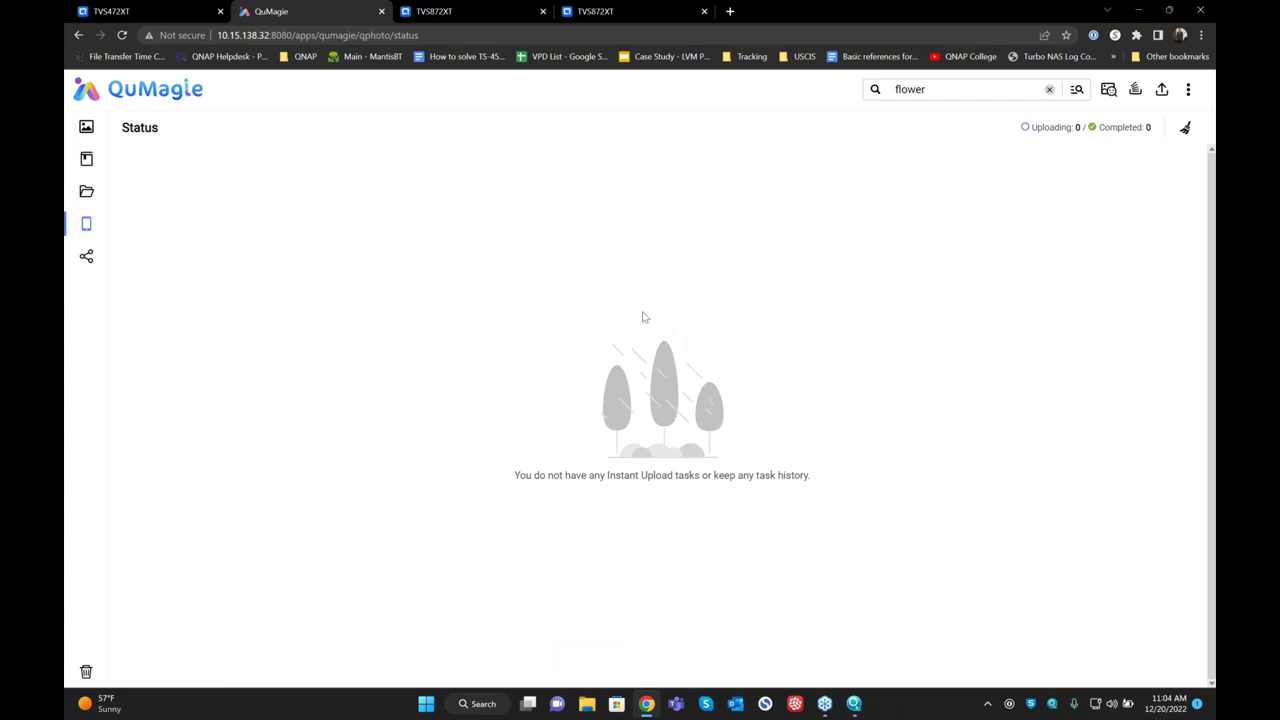
{"action": "left_click", "coordinate": [92, 160]}
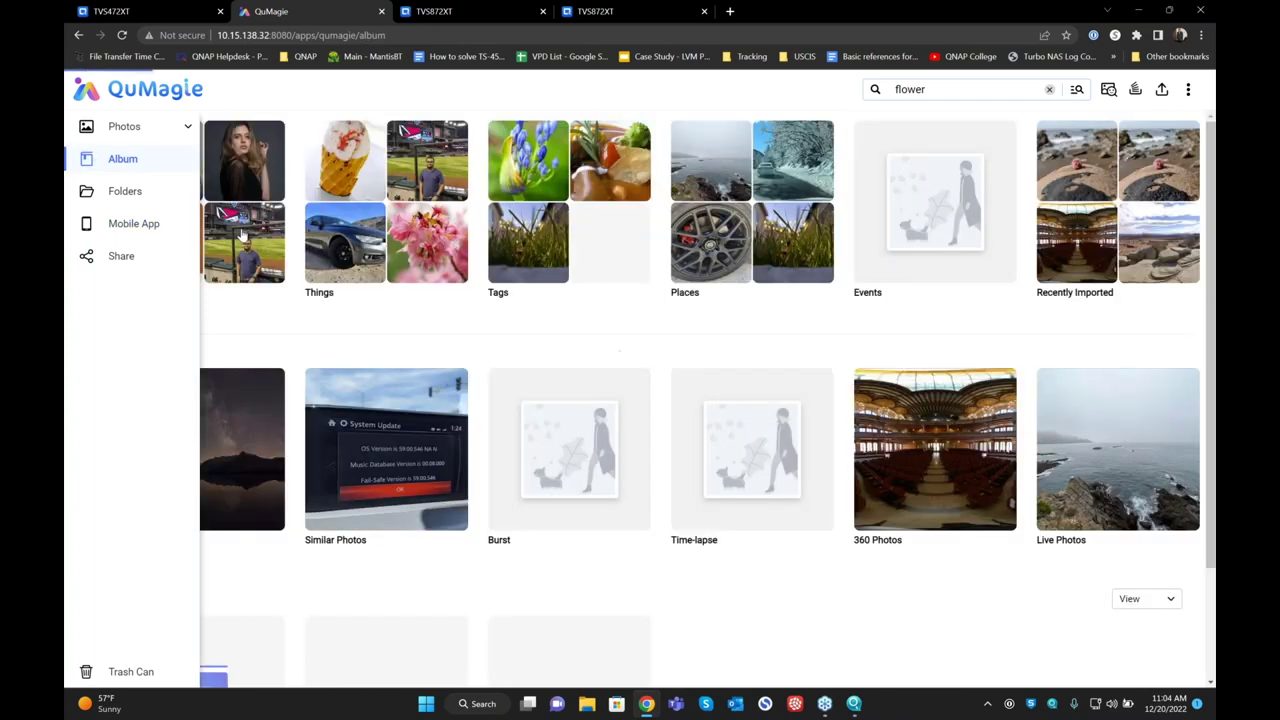